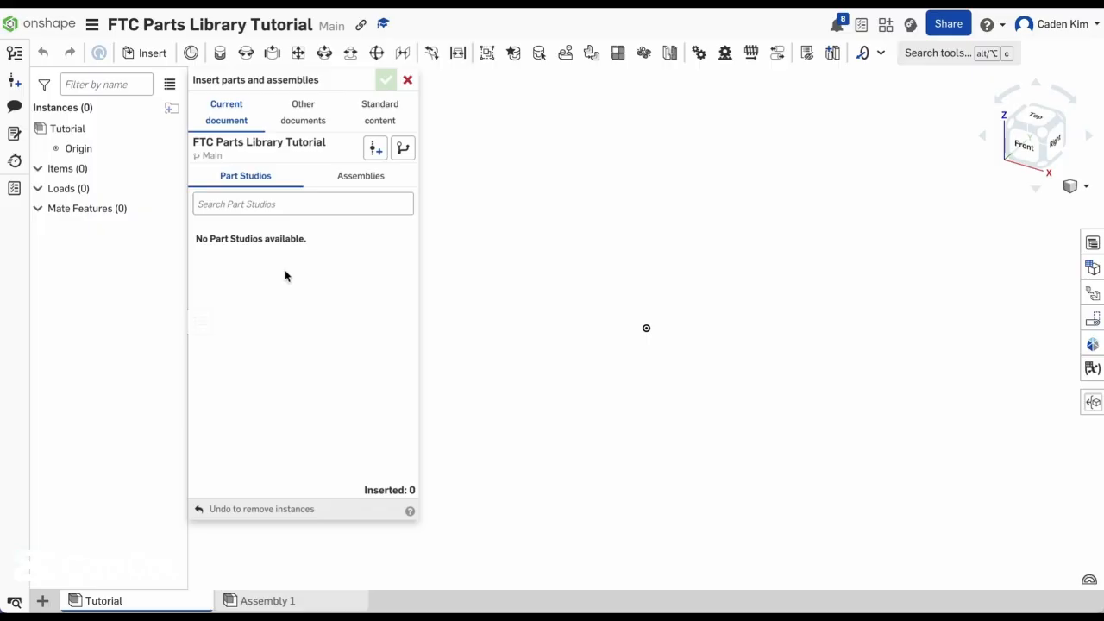
Step: Browse other documents for parts and open the goBILDA folder in the FTC Robotics Parts Users library
{"action": "left_click", "coordinate": [313, 114]}
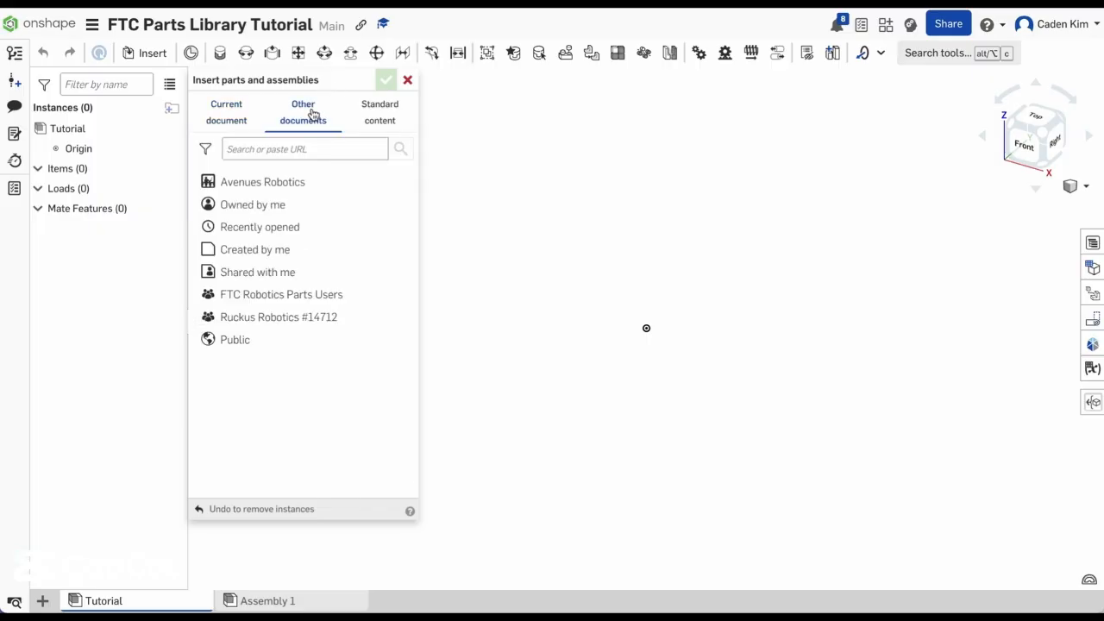
{"action": "left_click", "coordinate": [309, 297]}
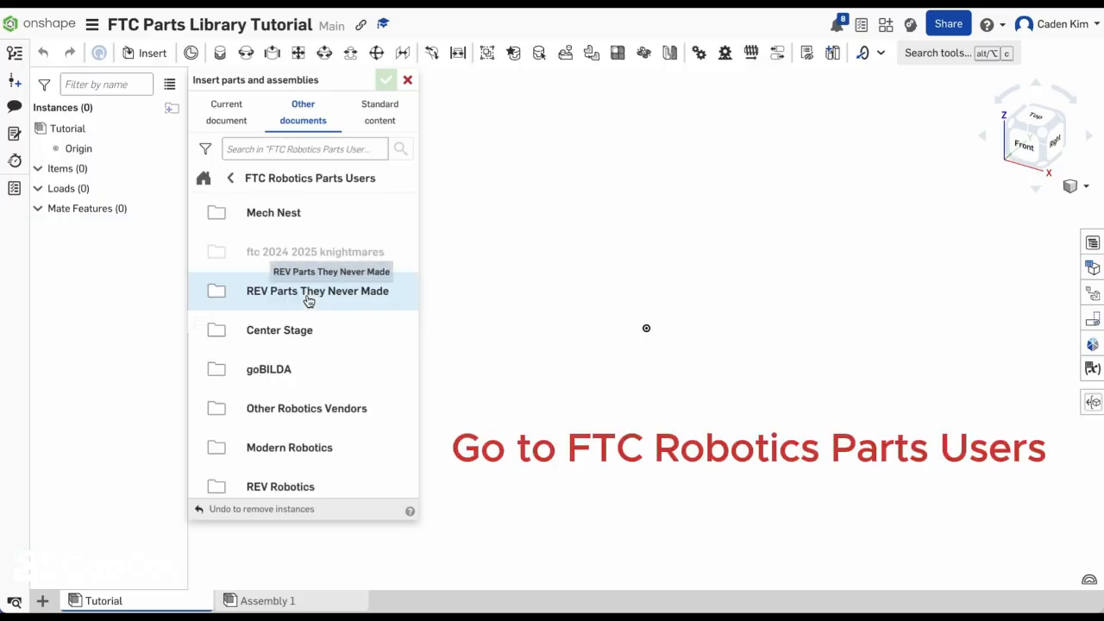
{"action": "scroll", "coordinate": [308, 299], "scroll_direction": "down", "scroll_amount": 5}
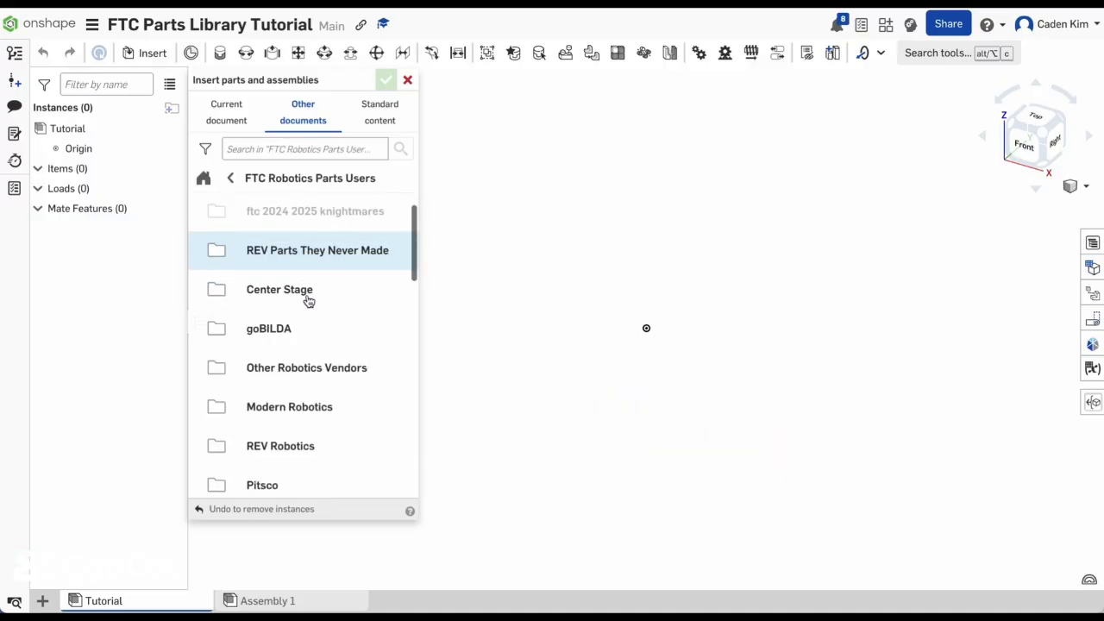
{"action": "scroll", "coordinate": [309, 300], "scroll_direction": "down", "scroll_amount": 3}
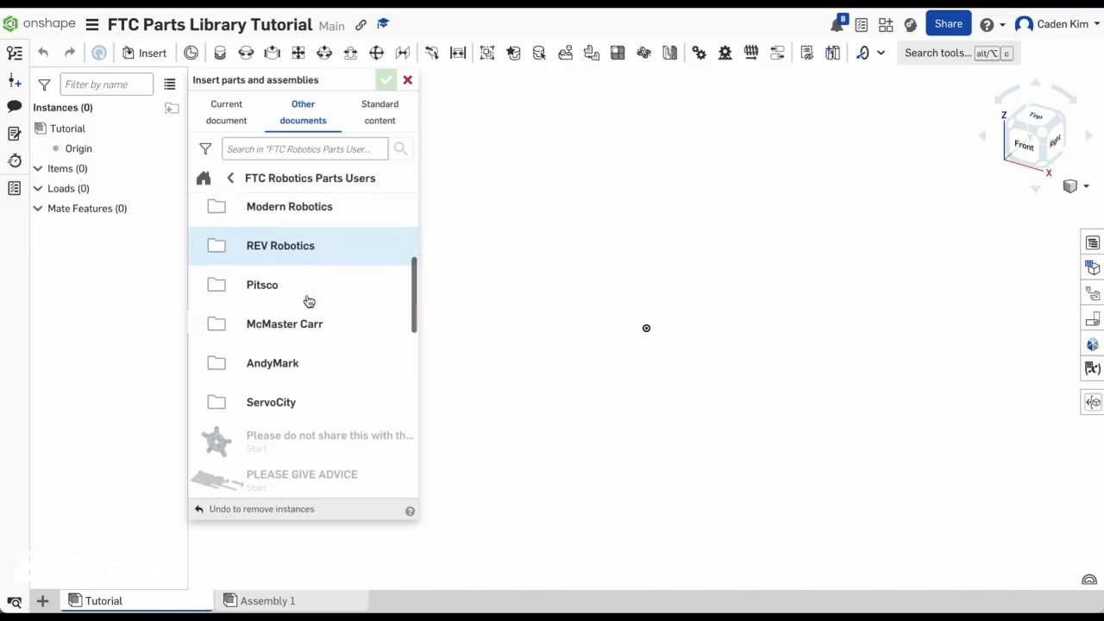
{"action": "scroll", "coordinate": [309, 299], "scroll_direction": "up", "scroll_amount": 5}
{"action": "scroll", "coordinate": [306, 293], "scroll_direction": "up", "scroll_amount": 1}
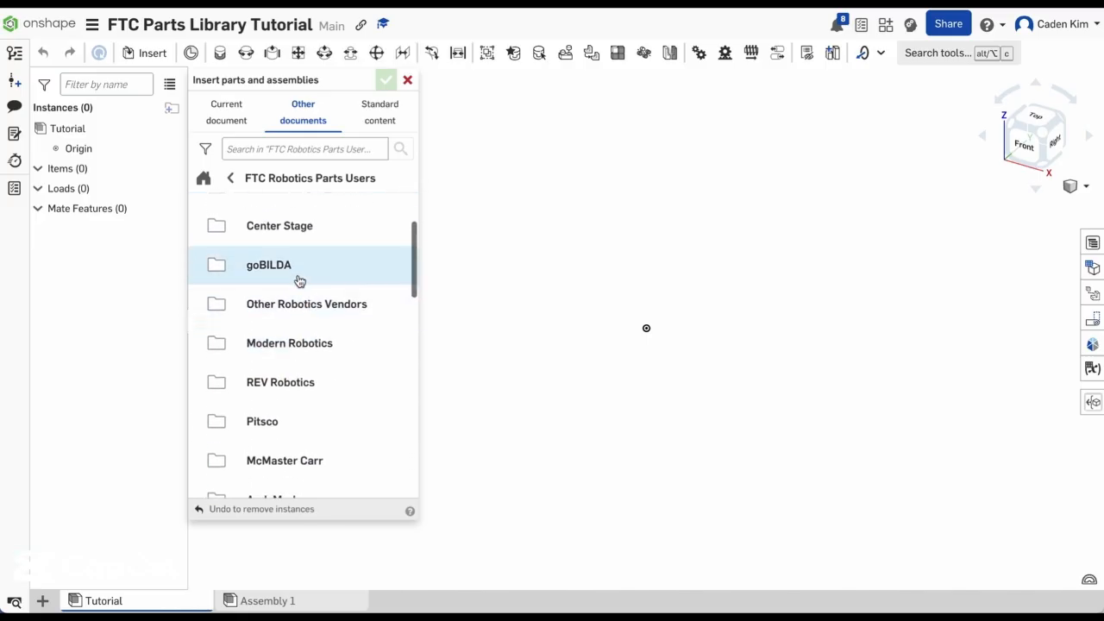
{"action": "left_click", "coordinate": [273, 269]}
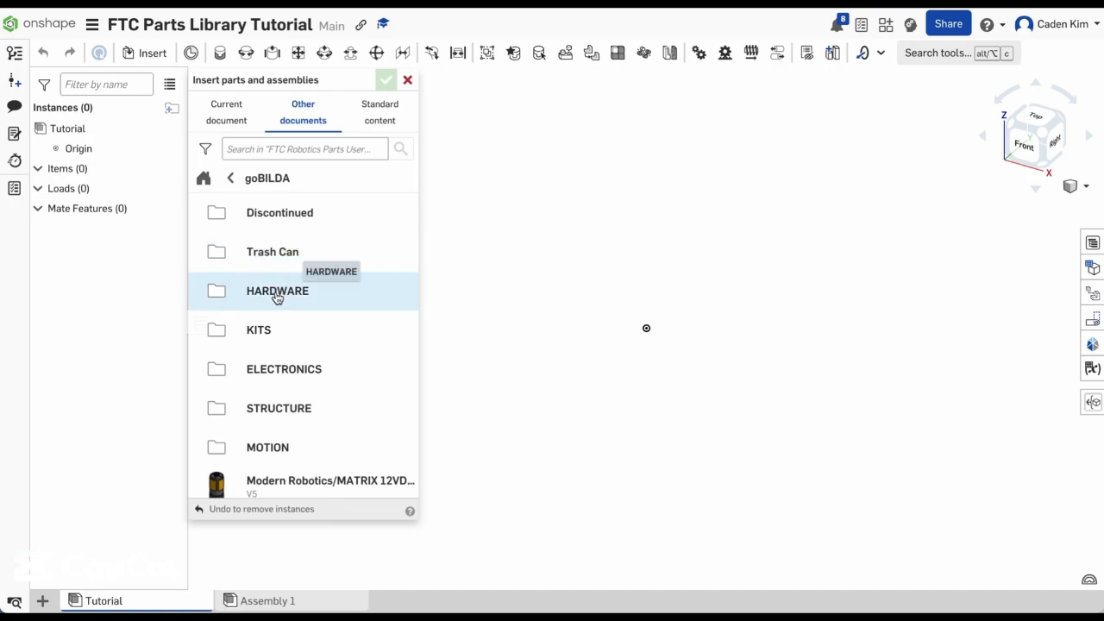
Step: Open the configurable M4 Socket Head Screw from the Screws folder in goBILDA's HARDWARE section
{"action": "left_click", "coordinate": [277, 294]}
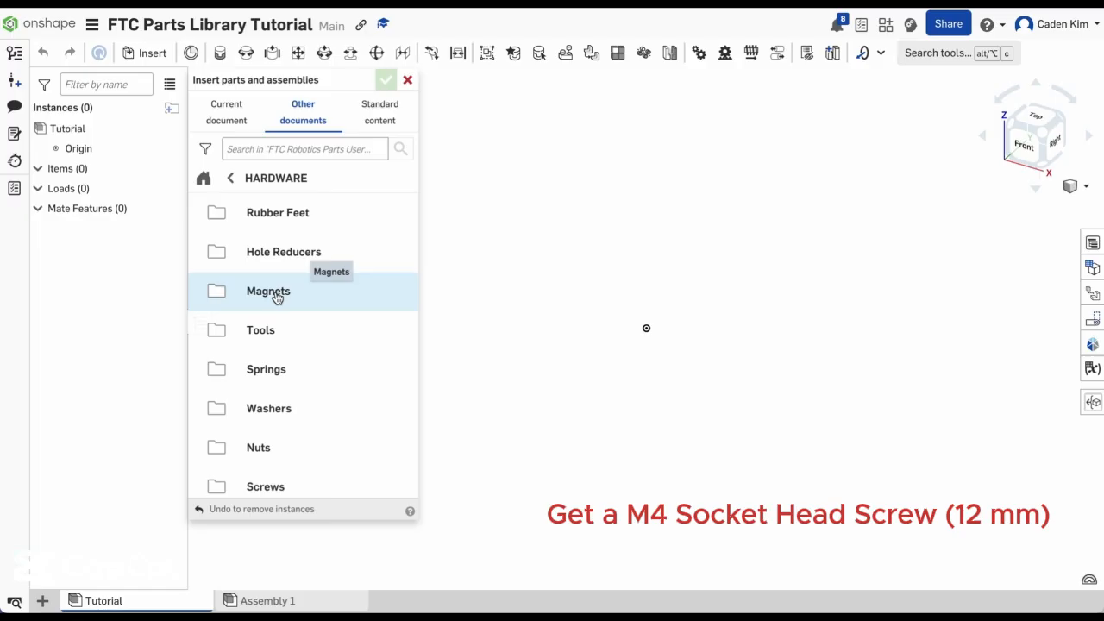
{"action": "scroll", "coordinate": [276, 299], "scroll_direction": "down", "scroll_amount": 2}
{"action": "left_click", "coordinate": [267, 400]}
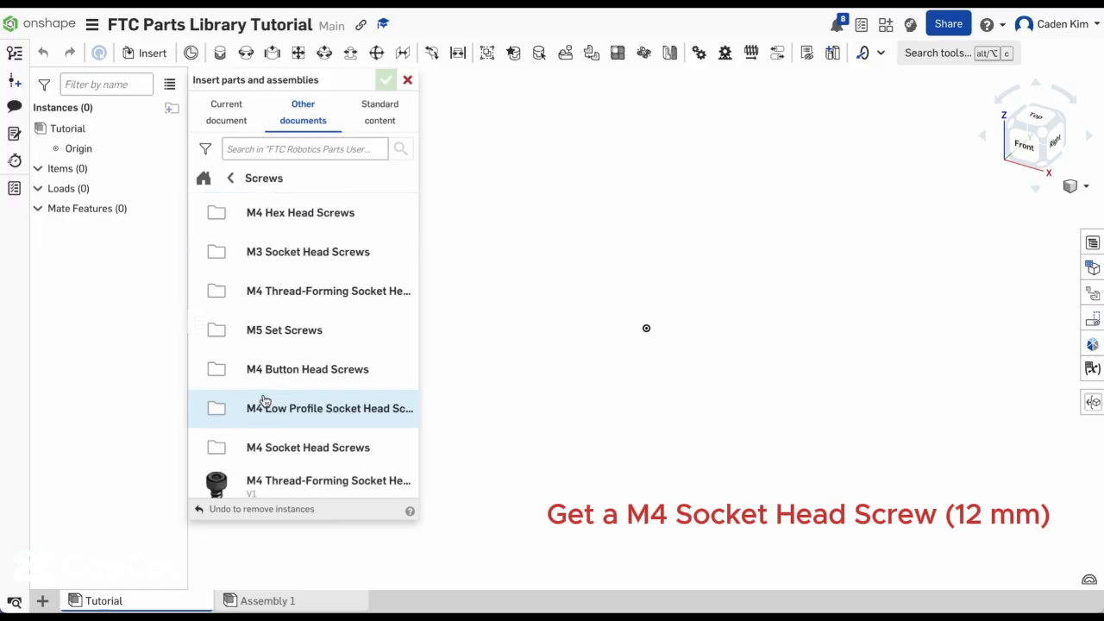
{"action": "scroll", "coordinate": [265, 401], "scroll_direction": "down", "scroll_amount": 1}
{"action": "scroll", "coordinate": [267, 392], "scroll_direction": "up", "scroll_amount": 1}
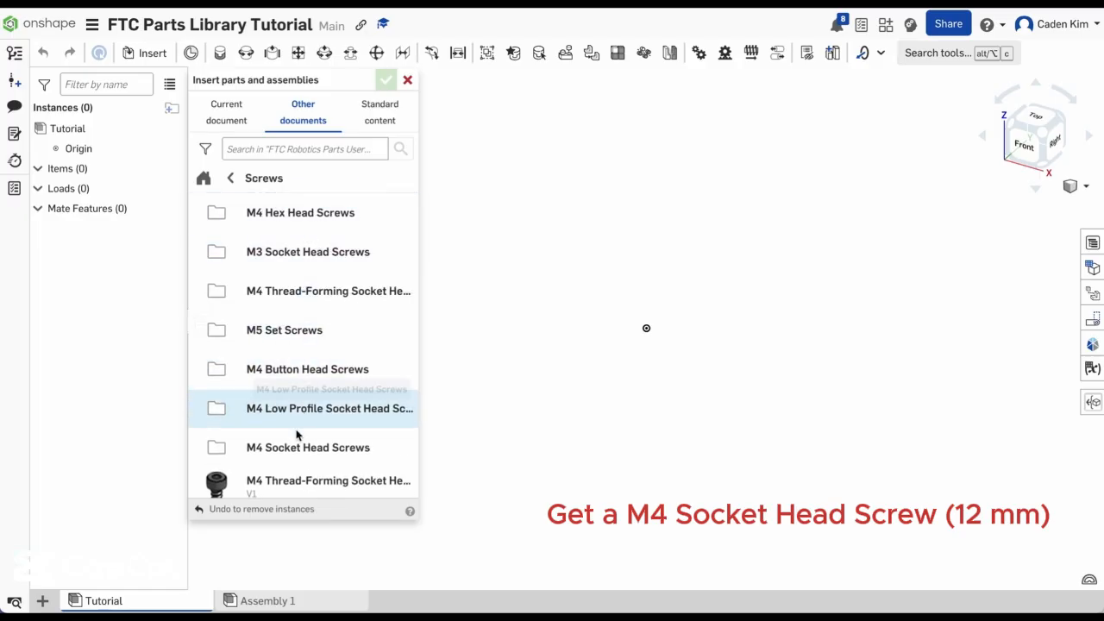
{"action": "left_click", "coordinate": [328, 228]}
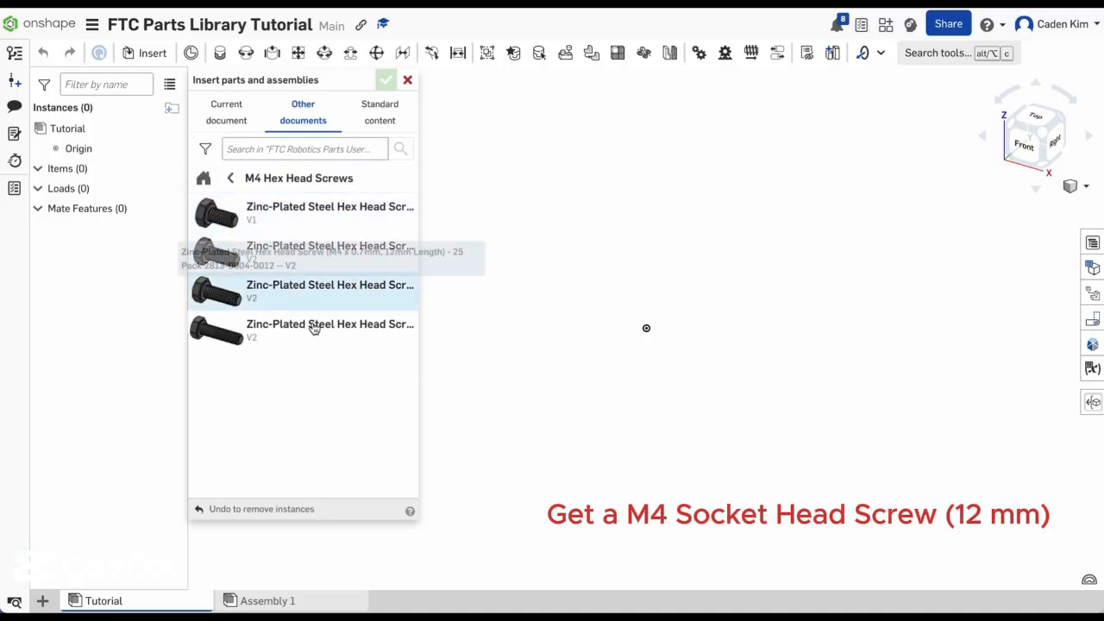
{"action": "left_click", "coordinate": [234, 179]}
{"action": "scroll", "coordinate": [278, 342], "scroll_direction": "down", "scroll_amount": 3}
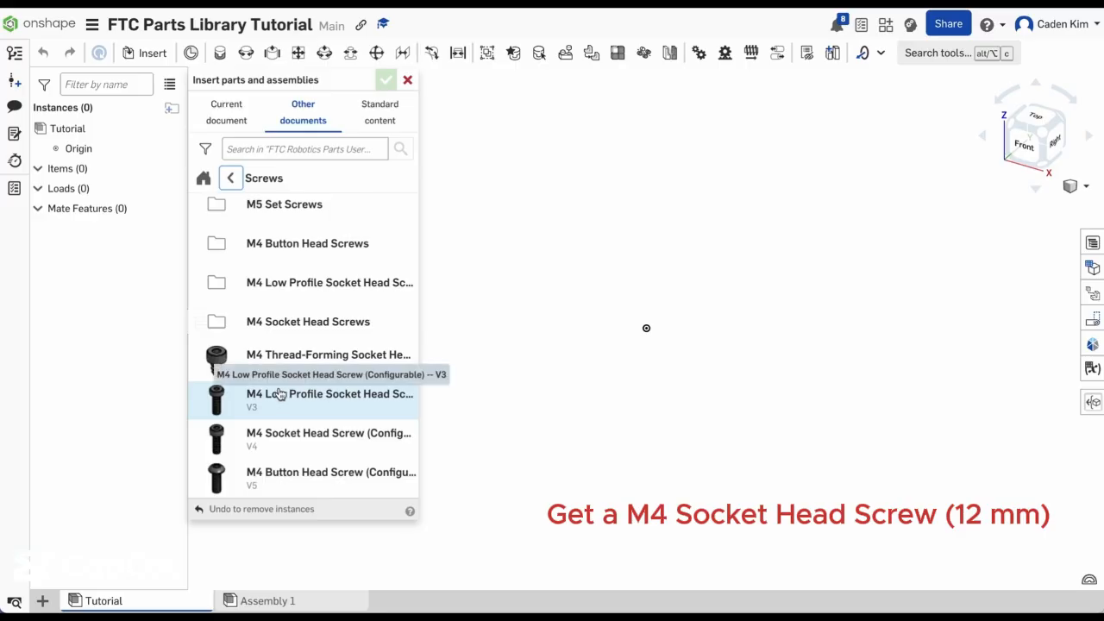
{"action": "left_click", "coordinate": [280, 437]}
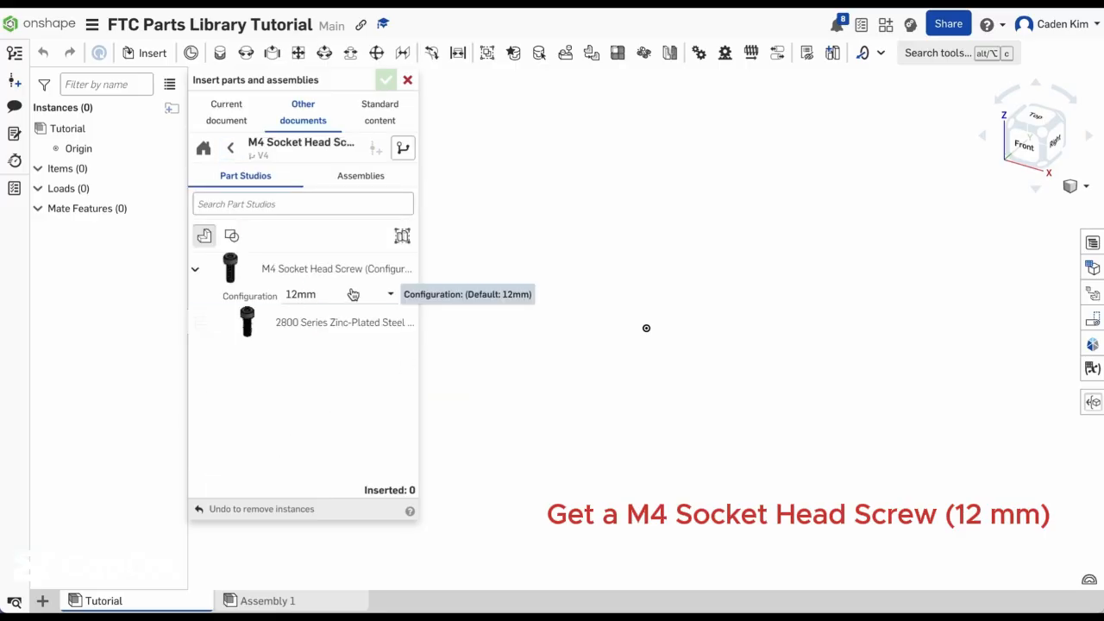
Step: Set the socket head screw's configuration to 12mm and place one in the assembly
{"action": "left_click", "coordinate": [350, 297]}
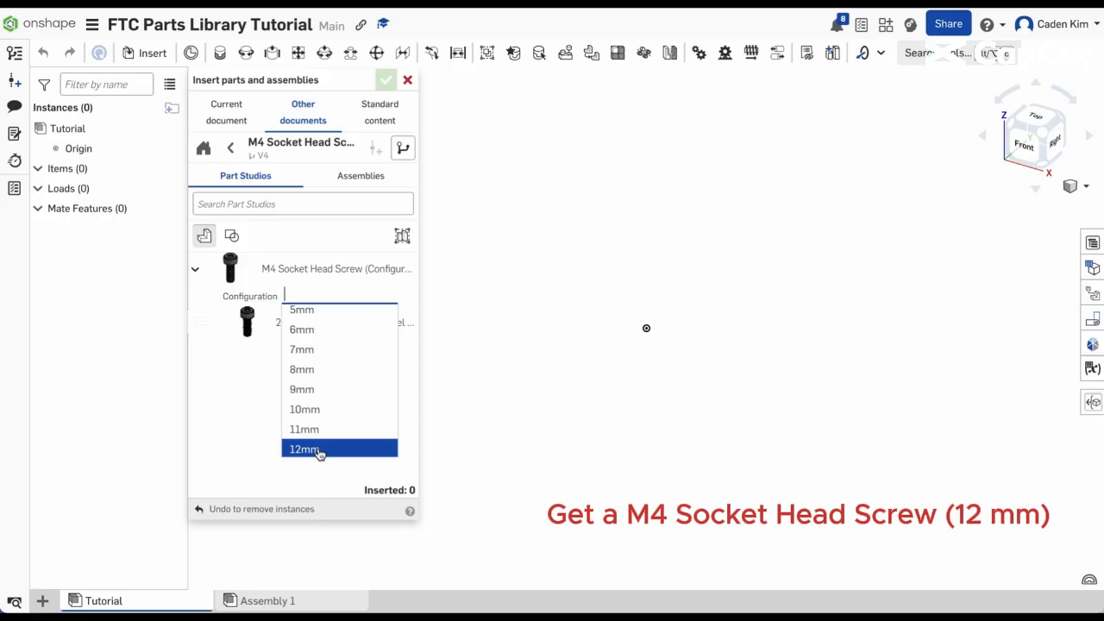
{"action": "left_click", "coordinate": [317, 449]}
{"action": "left_click", "coordinate": [308, 324]}
{"action": "left_click", "coordinate": [709, 289]}
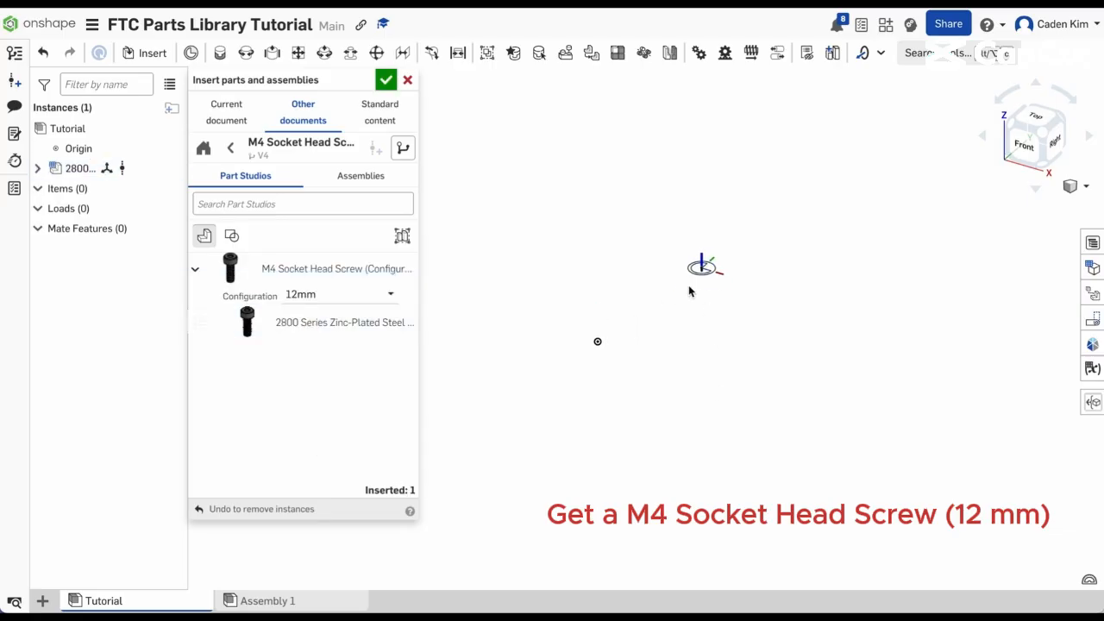
{"action": "scroll", "coordinate": [690, 292], "scroll_direction": "up", "scroll_amount": 4}
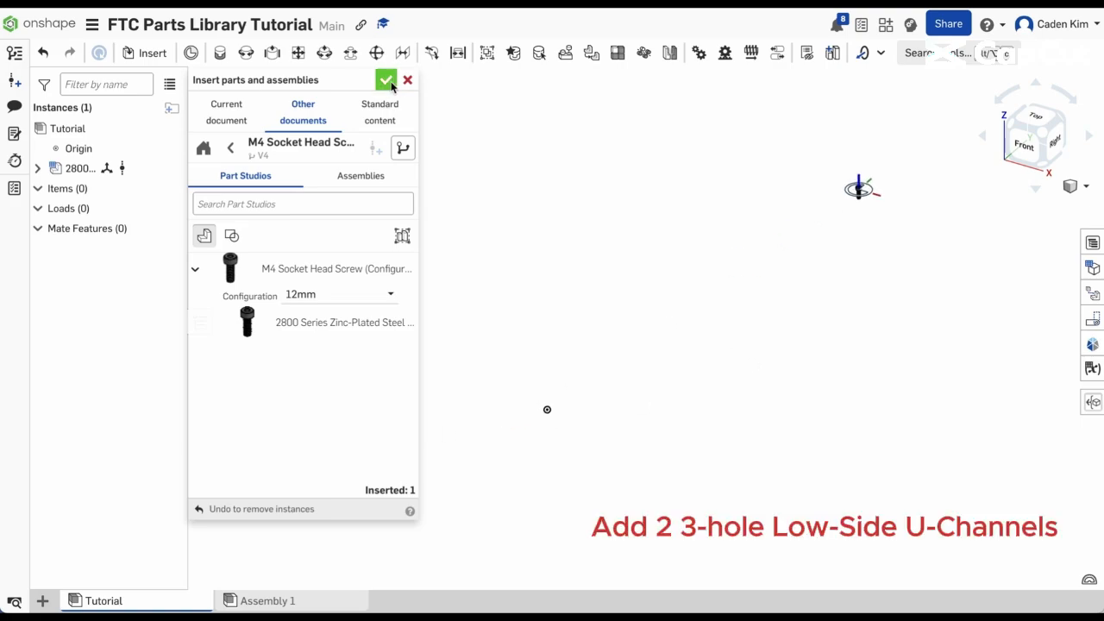
Step: Return to the goBILDA folder and open the configurable 1121 Series Low-Side U-Channel under STRUCTURE, Channel
{"action": "left_click", "coordinate": [231, 150]}
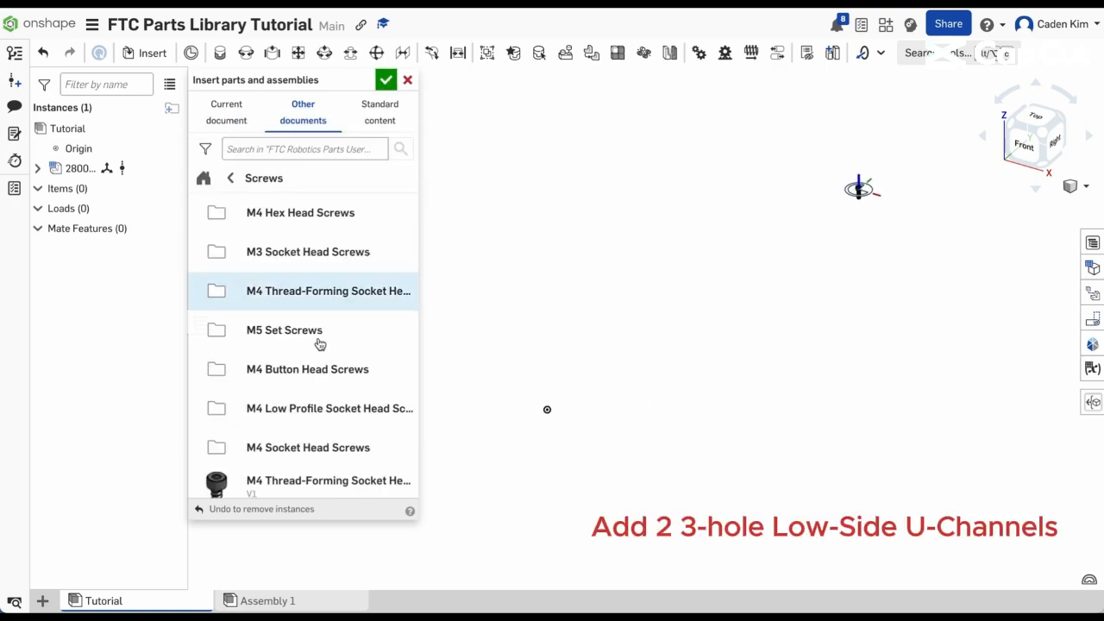
{"action": "left_click", "coordinate": [230, 178]}
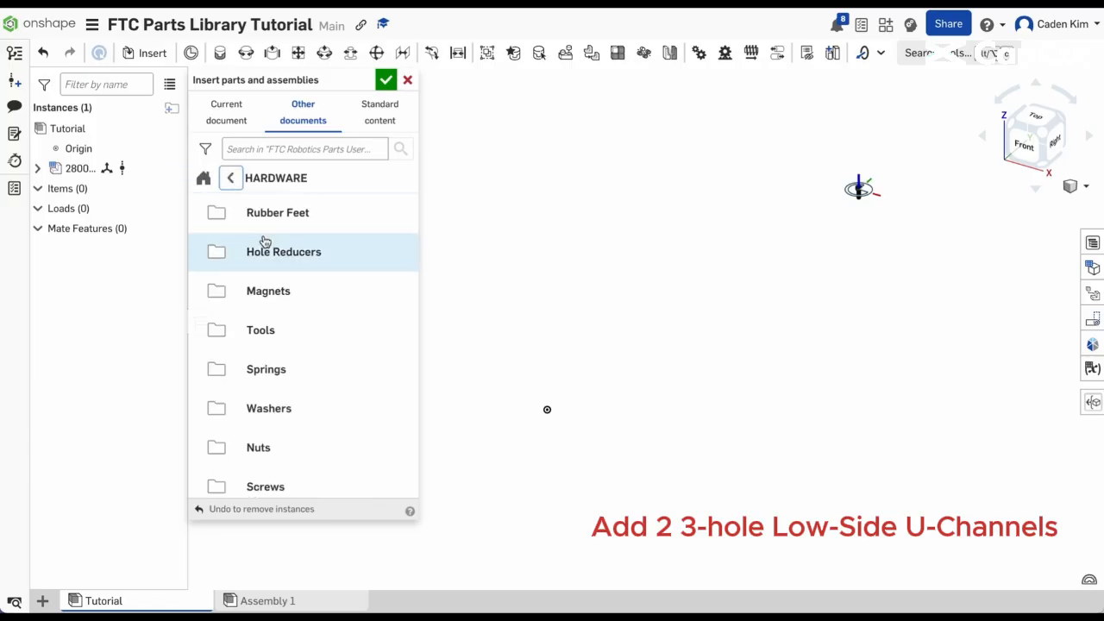
{"action": "scroll", "coordinate": [301, 390], "scroll_direction": "down", "scroll_amount": 2}
{"action": "scroll", "coordinate": [301, 389], "scroll_direction": "up", "scroll_amount": 2}
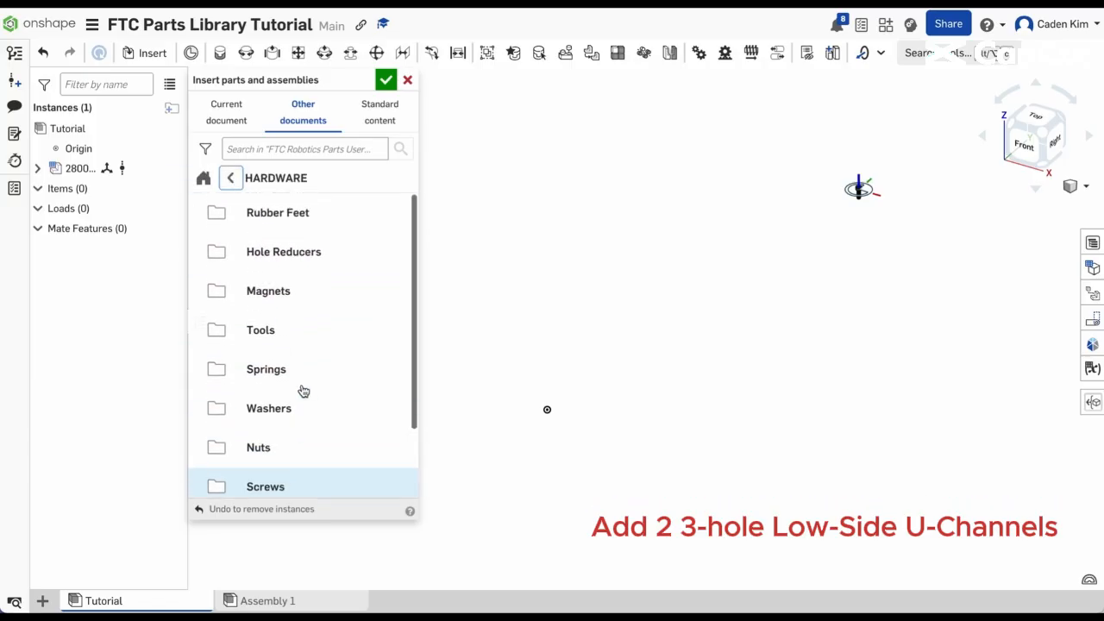
{"action": "left_click", "coordinate": [231, 178]}
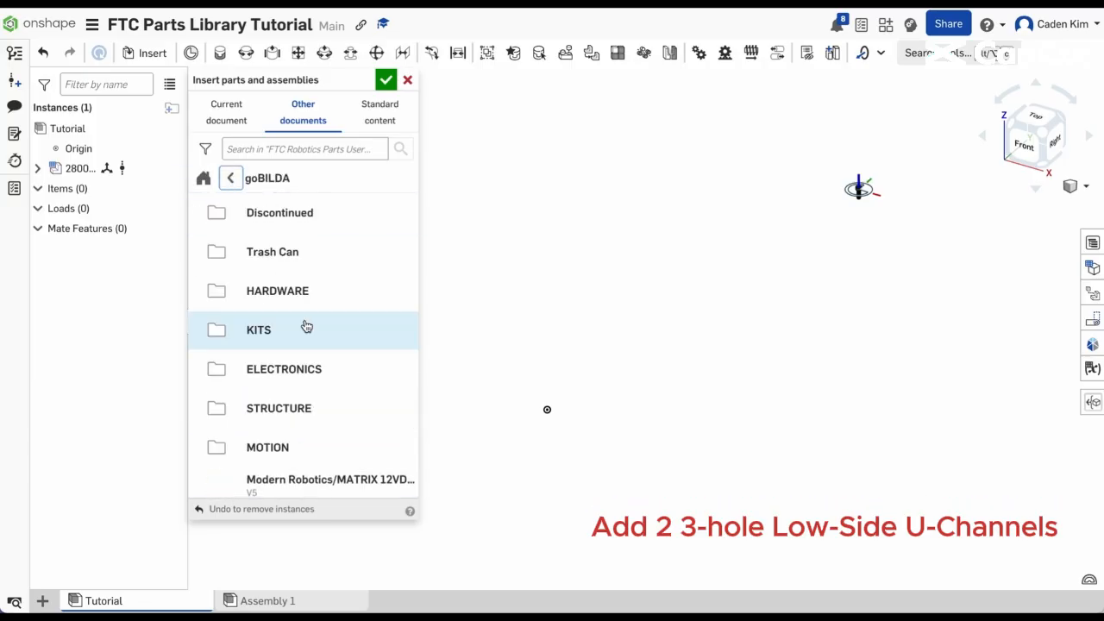
{"action": "left_click", "coordinate": [290, 414]}
{"action": "scroll", "coordinate": [290, 417], "scroll_direction": "down", "scroll_amount": 4}
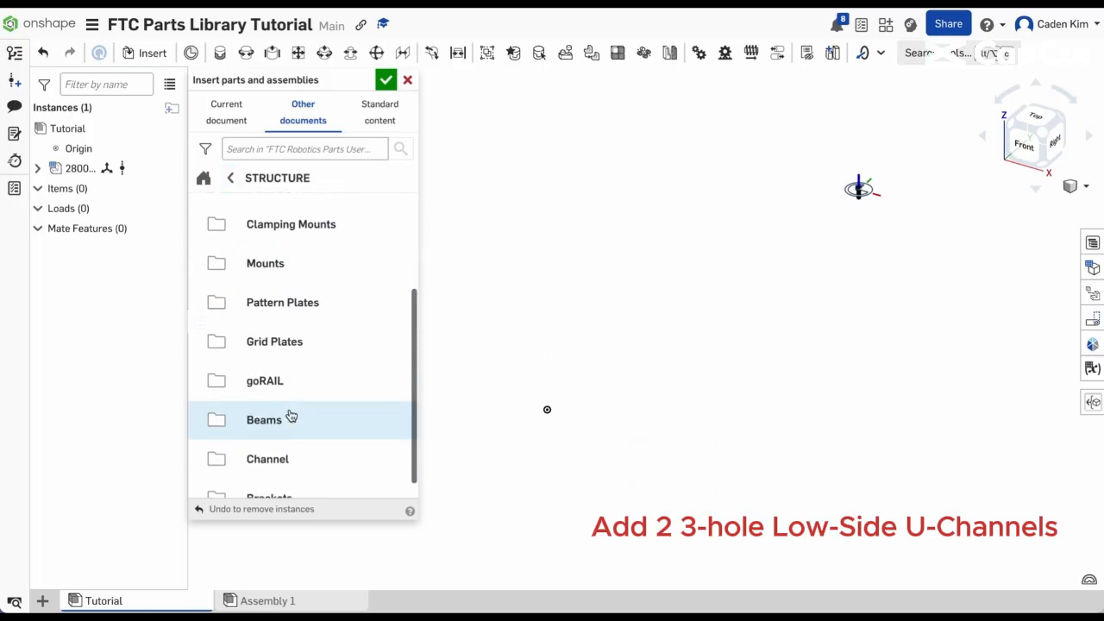
{"action": "left_click", "coordinate": [277, 439]}
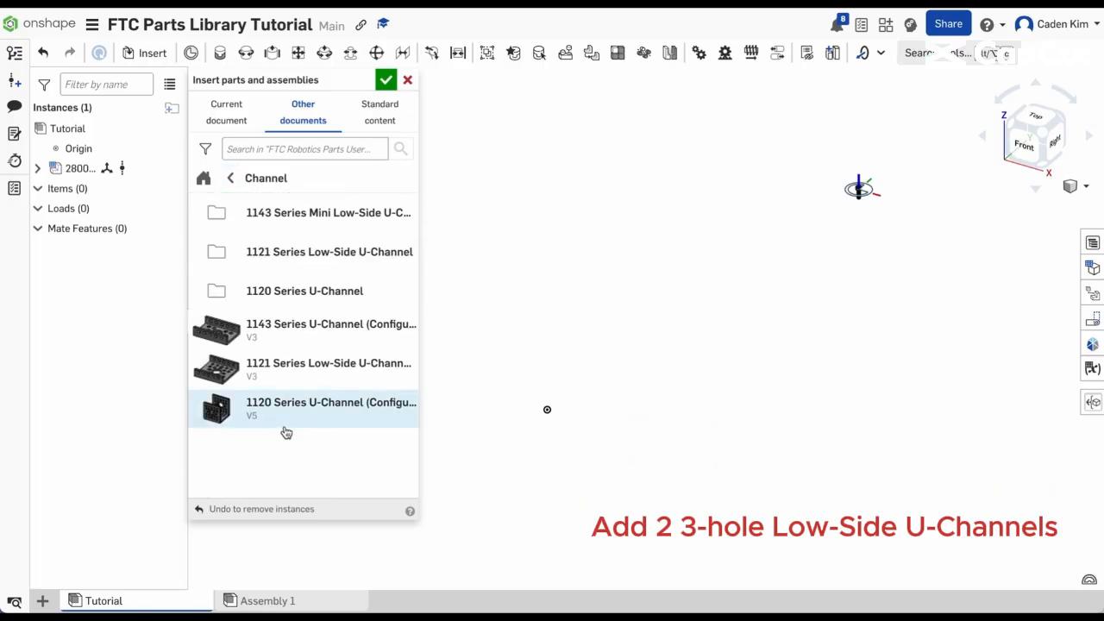
{"action": "left_click", "coordinate": [313, 379]}
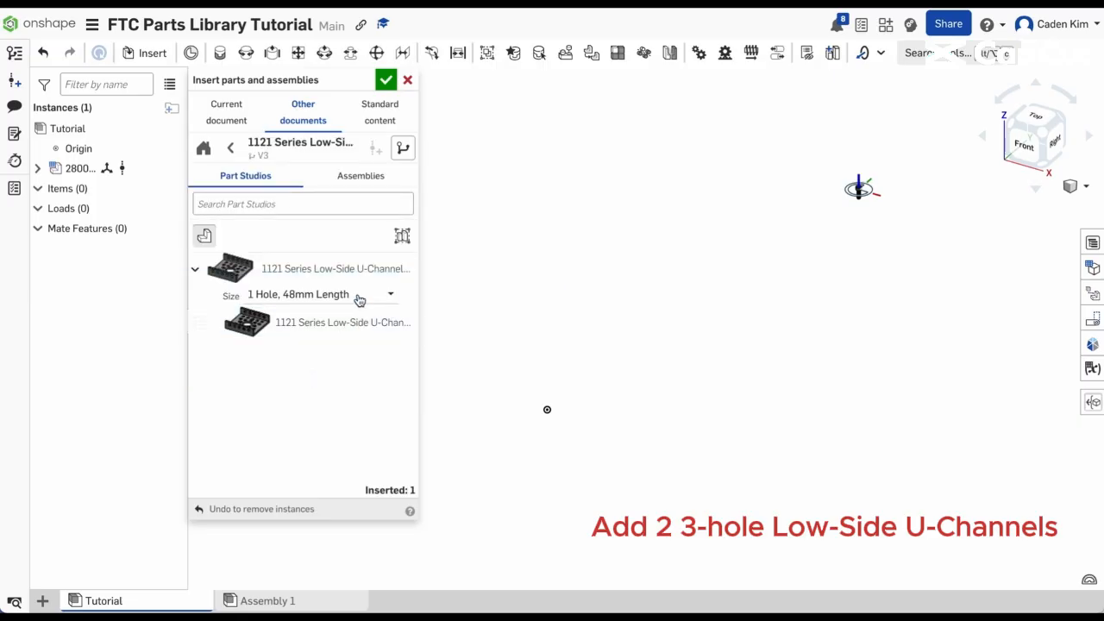
Step: Set the U-channel size to 3 Hole, 96mm Length and place two copies in the assembly
{"action": "left_click", "coordinate": [357, 295]}
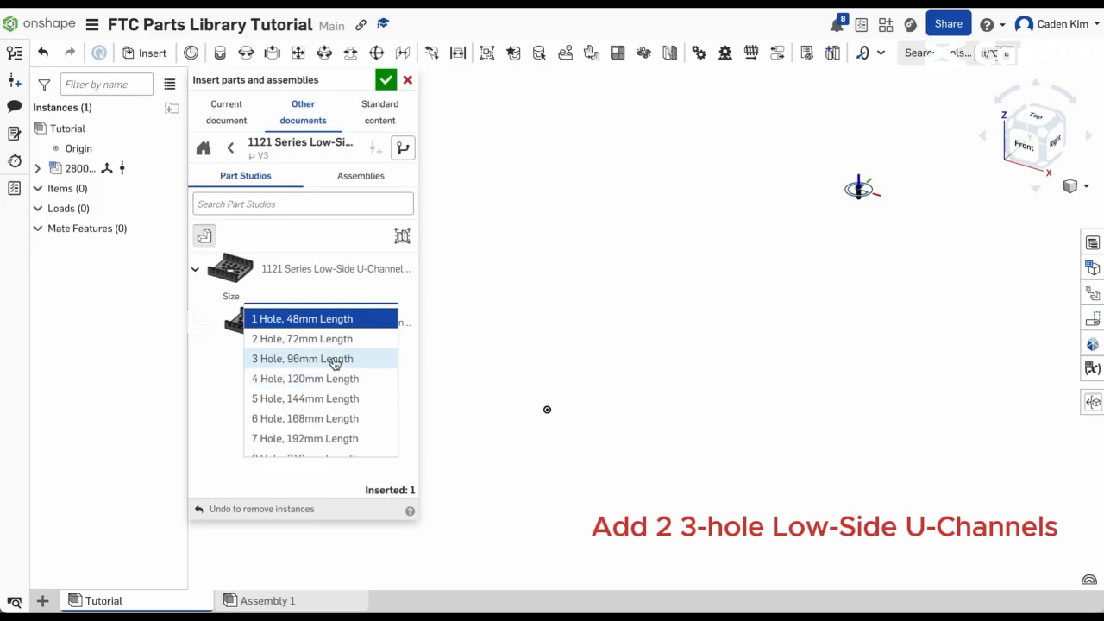
{"action": "left_click", "coordinate": [333, 359]}
{"action": "left_click", "coordinate": [371, 323]}
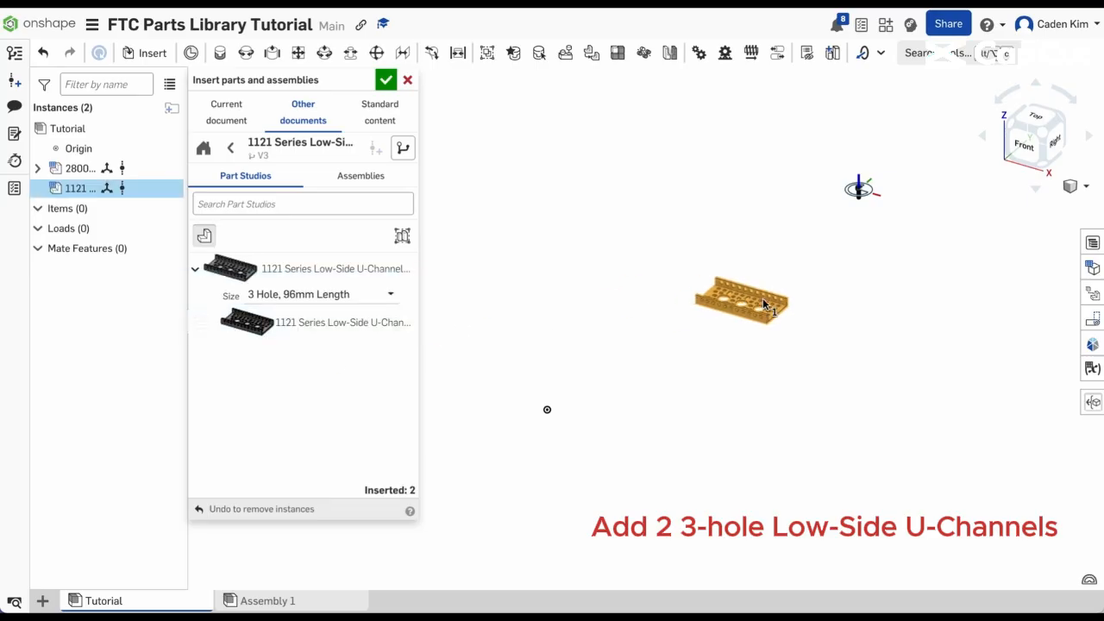
{"action": "left_click", "coordinate": [370, 324]}
{"action": "left_click", "coordinate": [800, 326]}
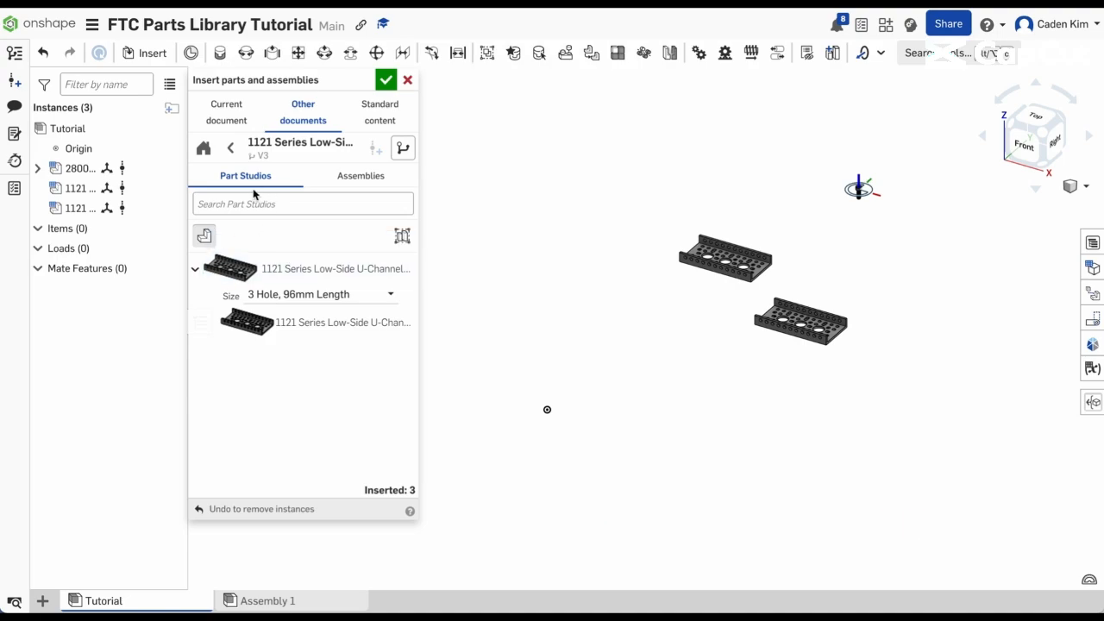
Step: Go back to STRUCTURE and open the 1501 Series M4 x 0.7mm Standoff in Standoffs & Spacers
{"action": "left_click", "coordinate": [230, 150]}
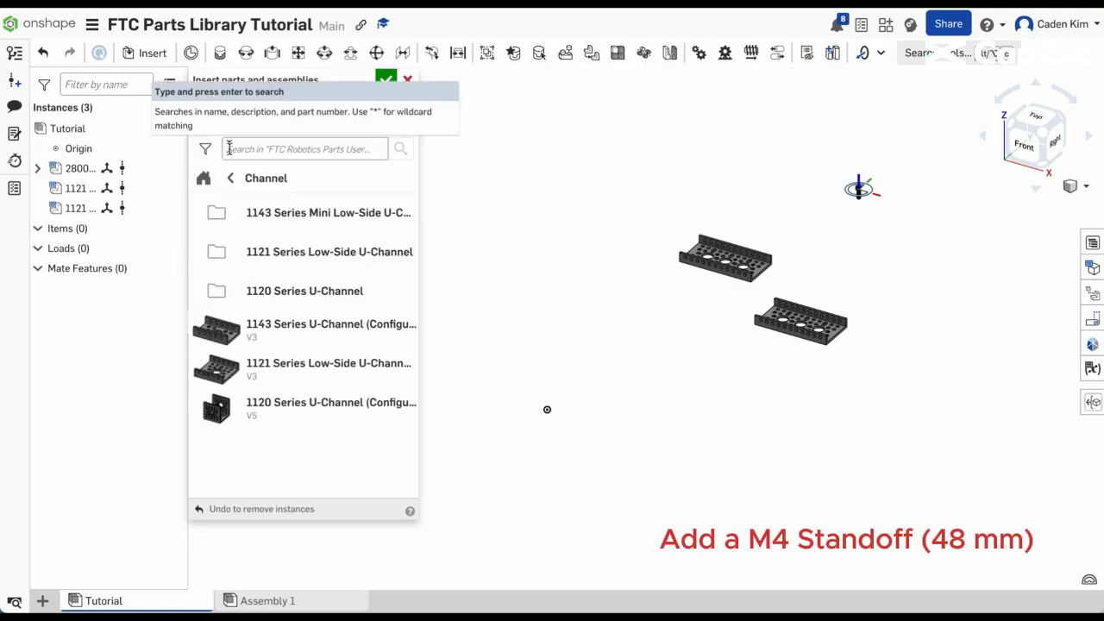
{"action": "left_click", "coordinate": [231, 180]}
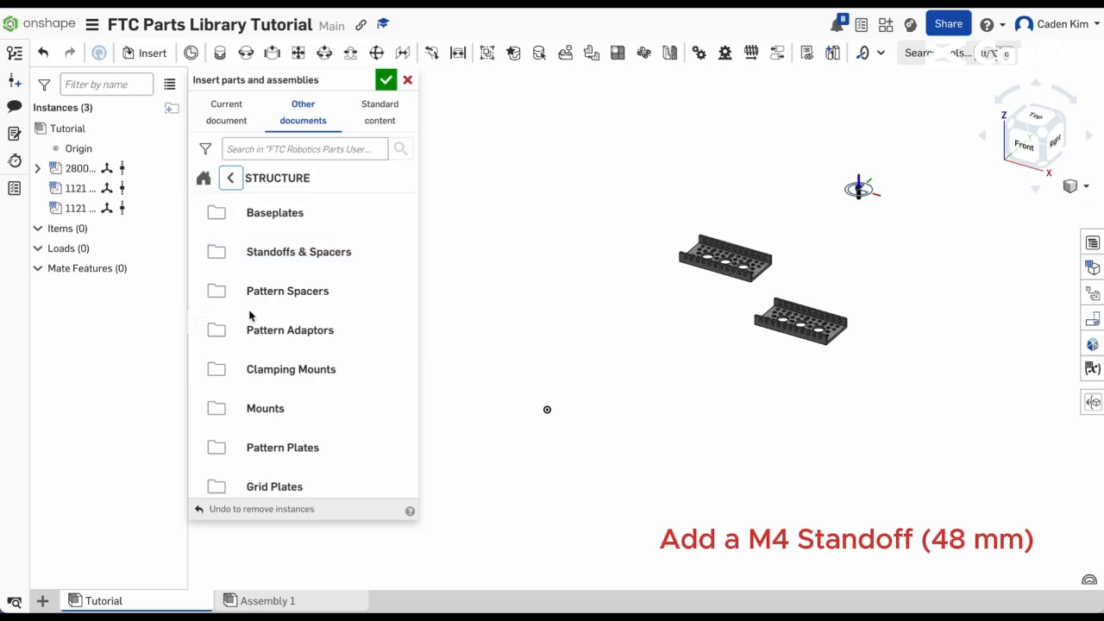
{"action": "left_click", "coordinate": [284, 262]}
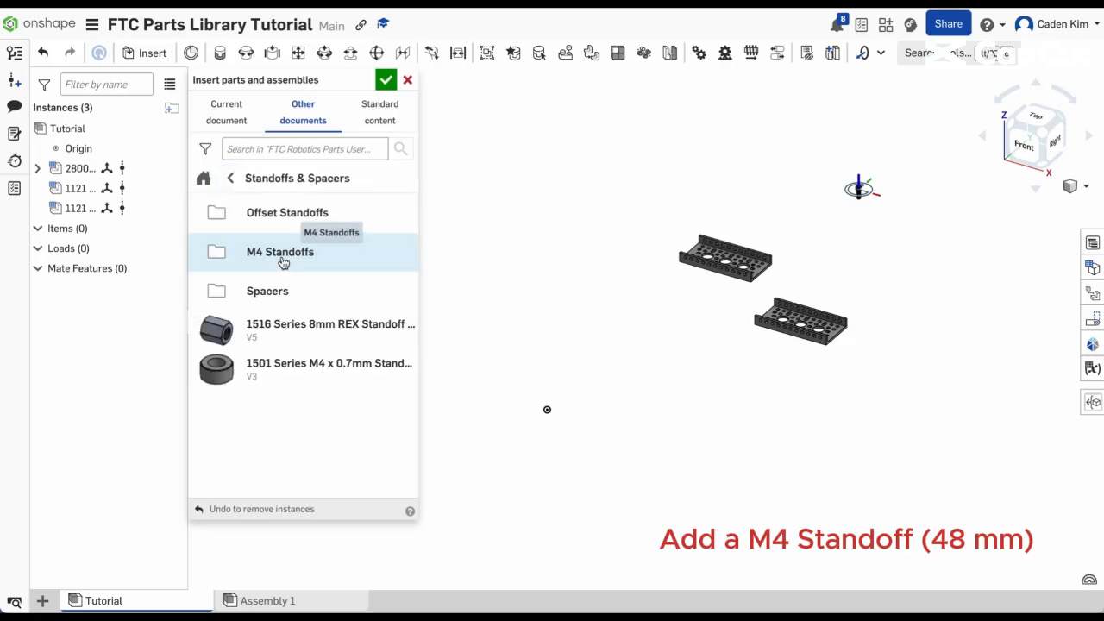
{"action": "left_click", "coordinate": [285, 374]}
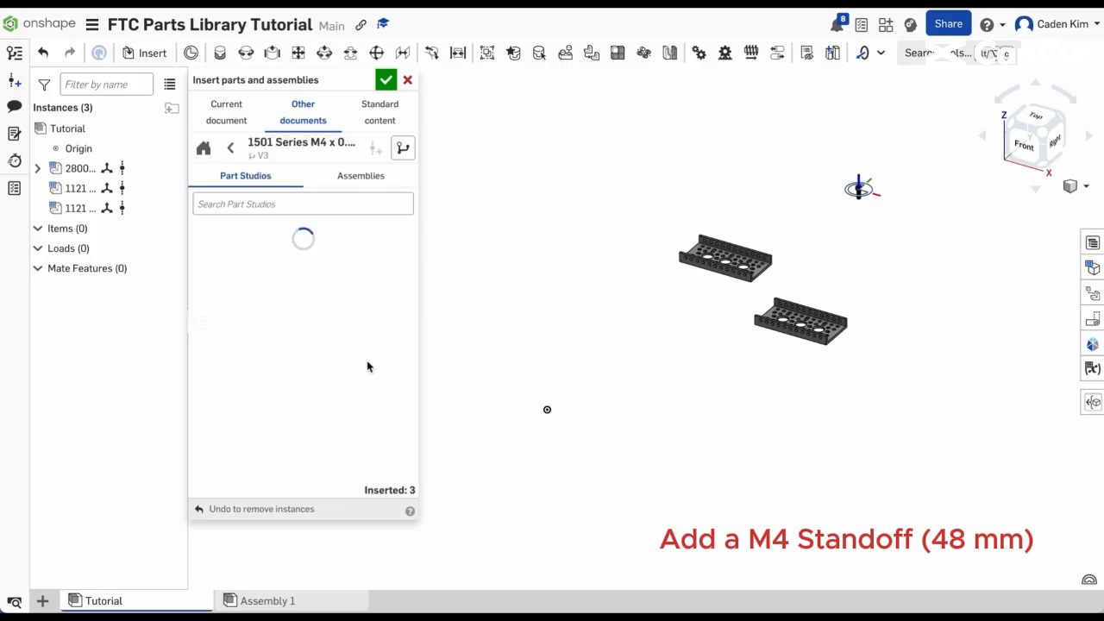
Step: Set the standoff's length to 48mm, place one near the U-channels, and return to the Standoffs & Spacers folder
{"action": "left_click", "coordinate": [313, 290]}
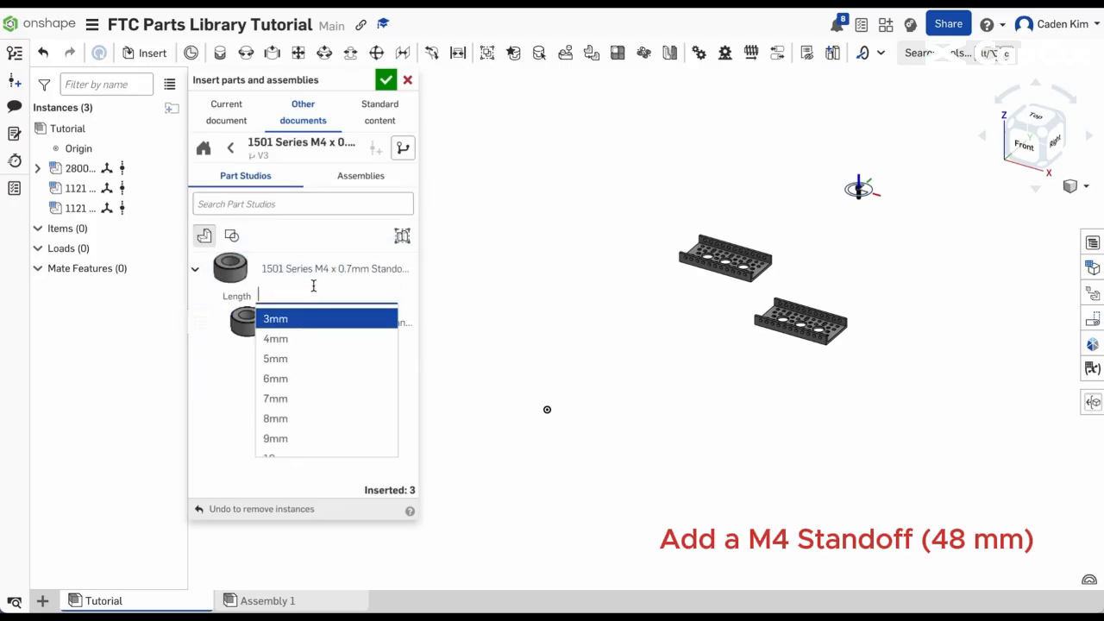
{"action": "scroll", "coordinate": [307, 429], "scroll_direction": "down", "scroll_amount": 5}
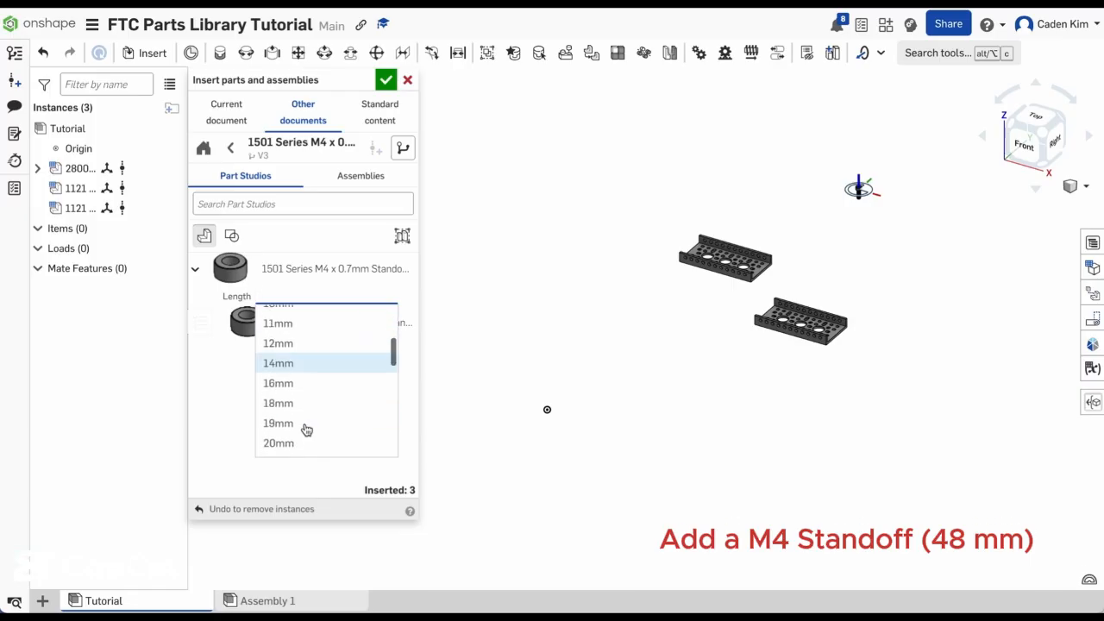
{"action": "scroll", "coordinate": [306, 429], "scroll_direction": "down", "scroll_amount": 4}
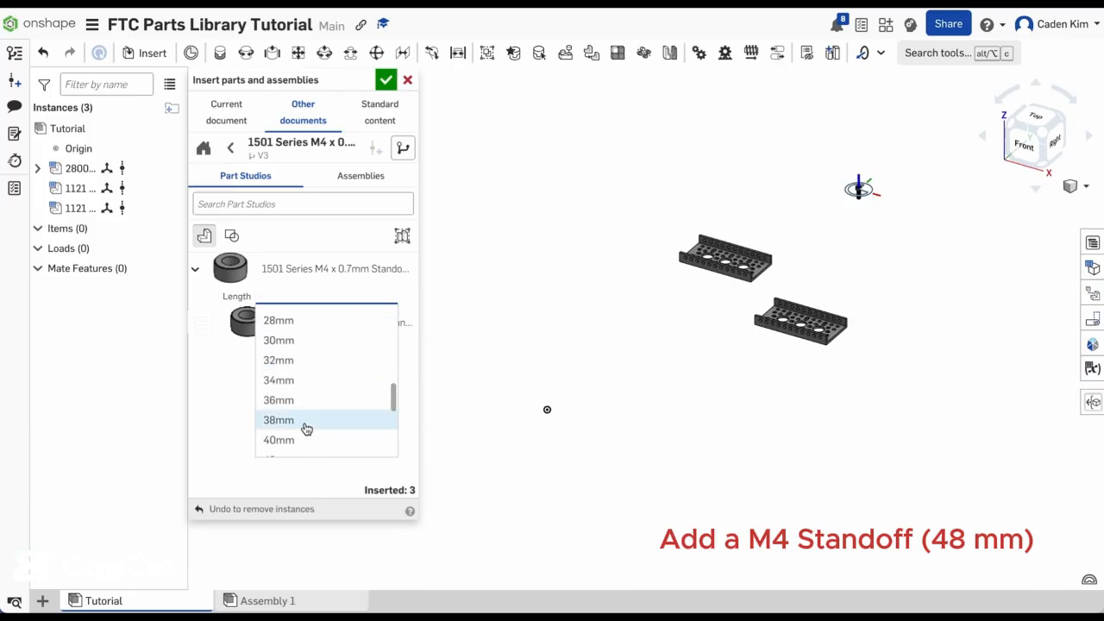
{"action": "left_click", "coordinate": [291, 402]}
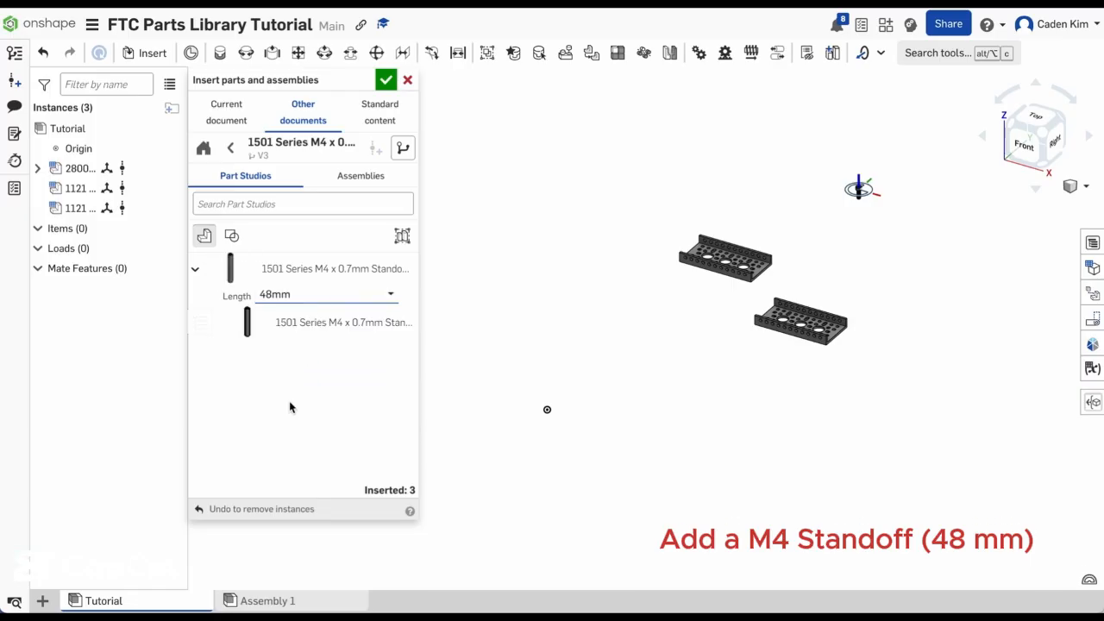
{"action": "left_click", "coordinate": [298, 321]}
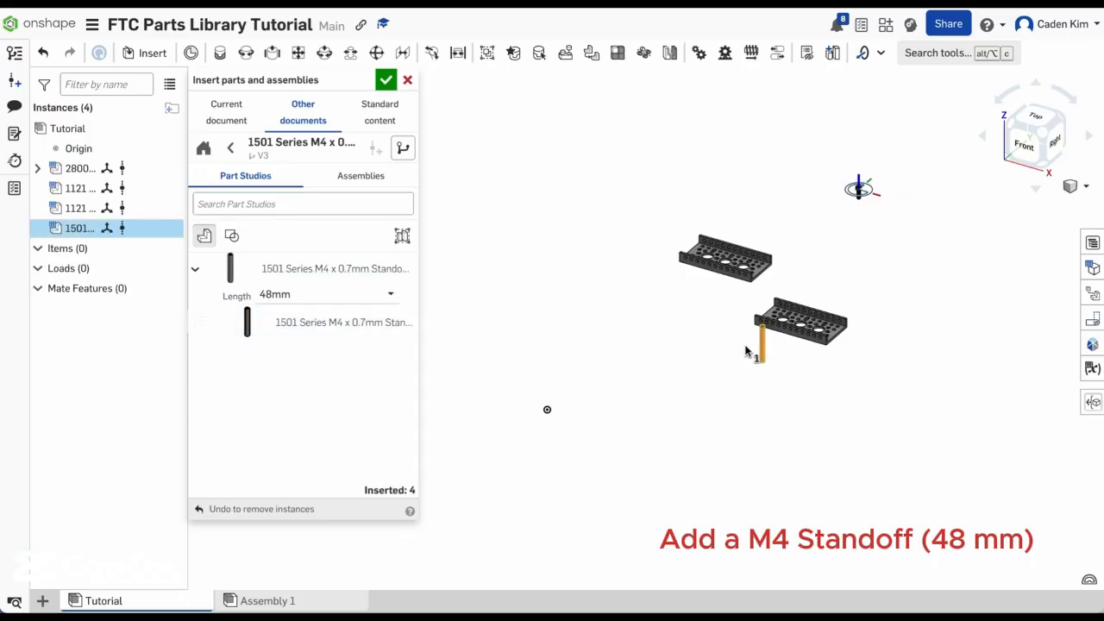
{"action": "left_click", "coordinate": [231, 147]}
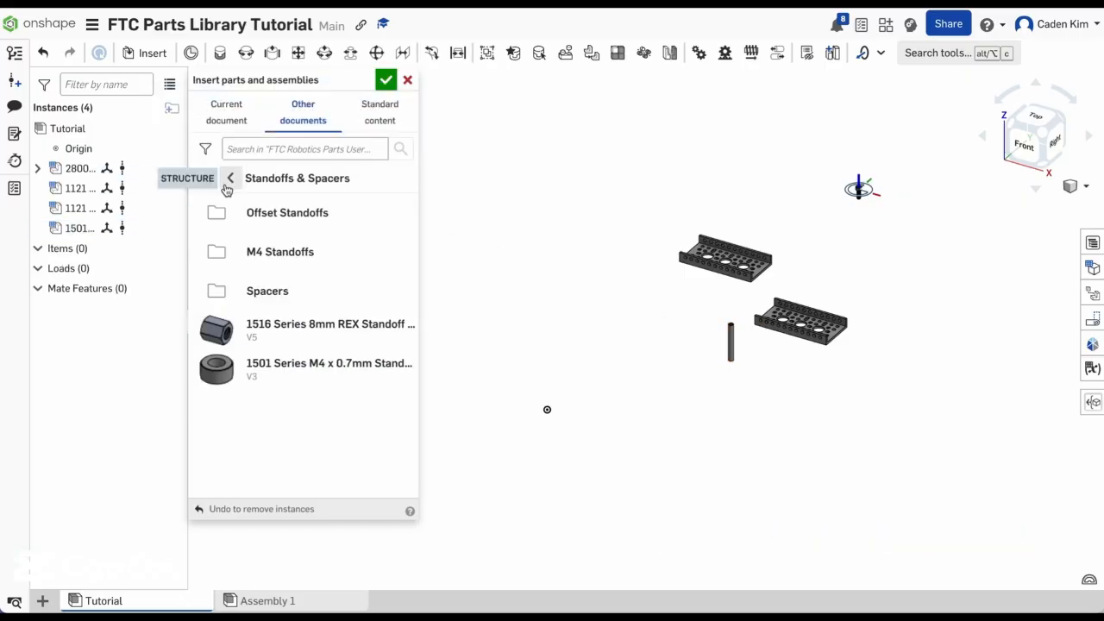
Step: Return to the goBILDA folder and open the Flanged Ball Bearings folder under MOTION, Bearings, Ball Bearings
{"action": "left_click", "coordinate": [230, 183]}
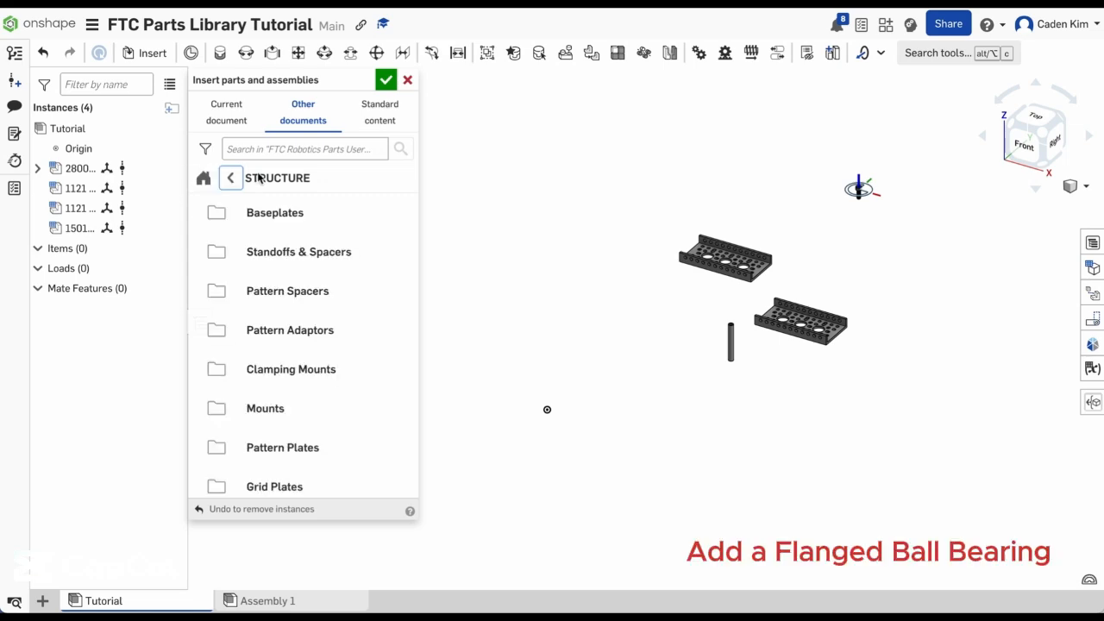
{"action": "left_click", "coordinate": [235, 179]}
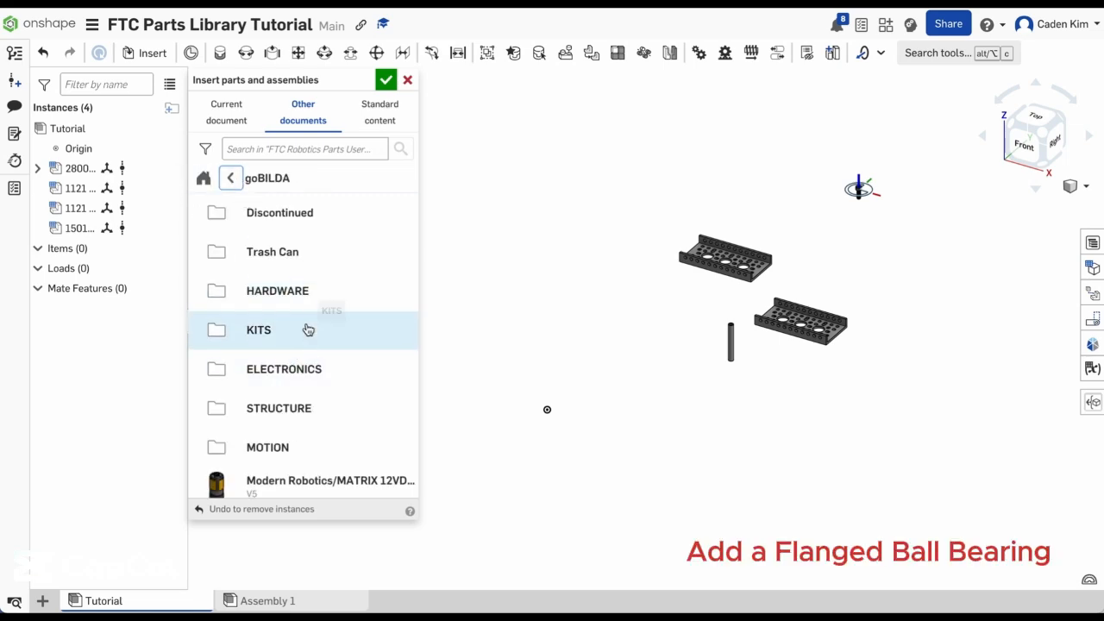
{"action": "scroll", "coordinate": [305, 341], "scroll_direction": "down", "scroll_amount": 1}
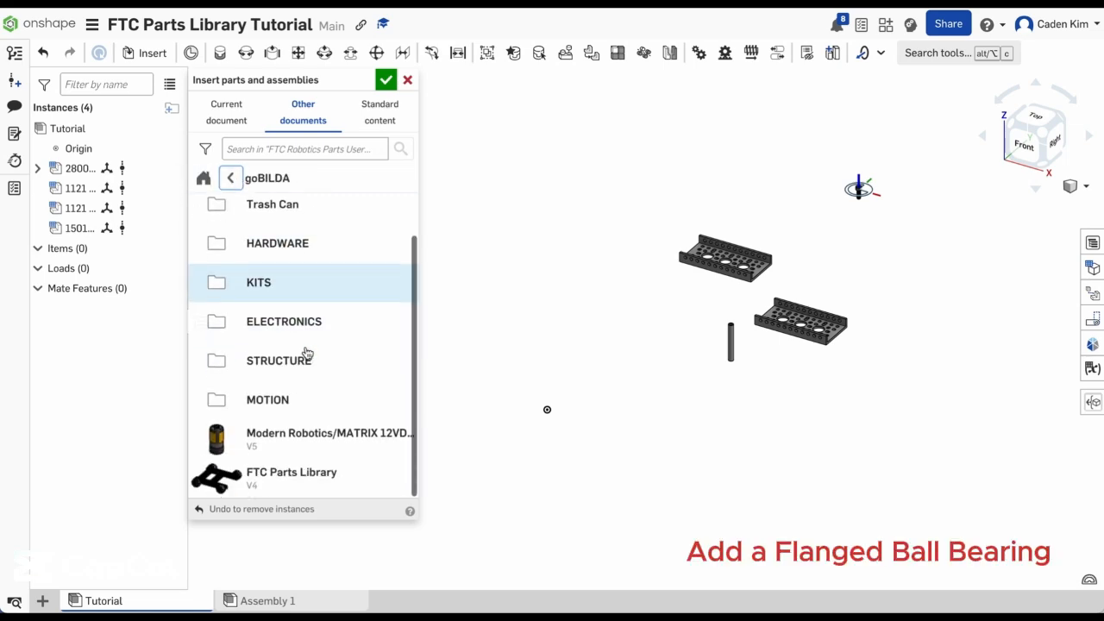
{"action": "left_click", "coordinate": [274, 400]}
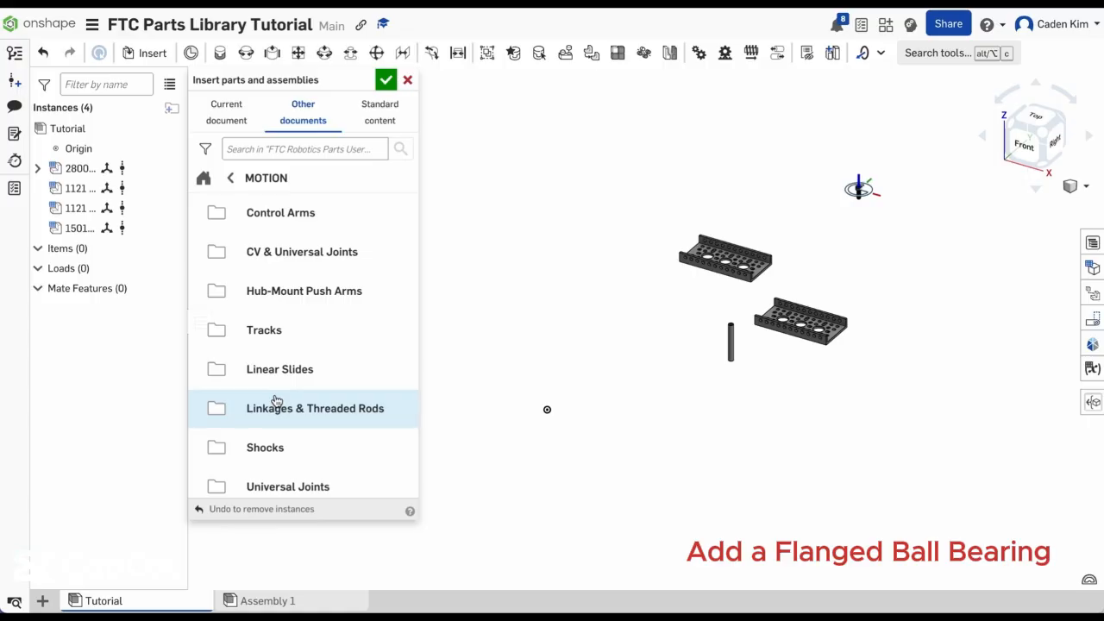
{"action": "scroll", "coordinate": [276, 401], "scroll_direction": "down", "scroll_amount": 5}
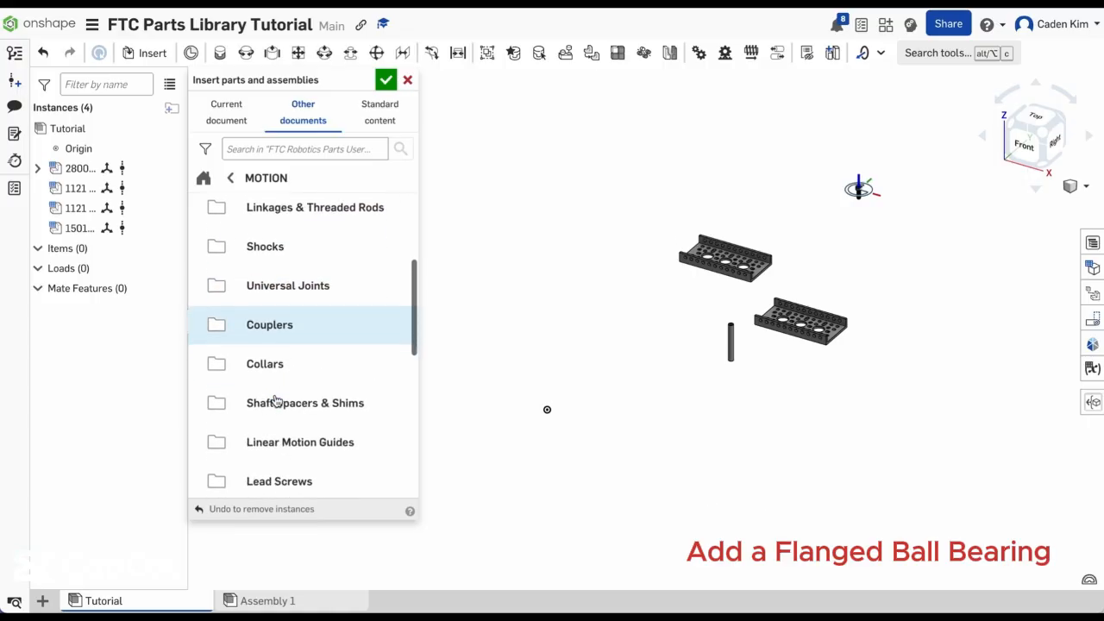
{"action": "scroll", "coordinate": [276, 401], "scroll_direction": "down", "scroll_amount": 5}
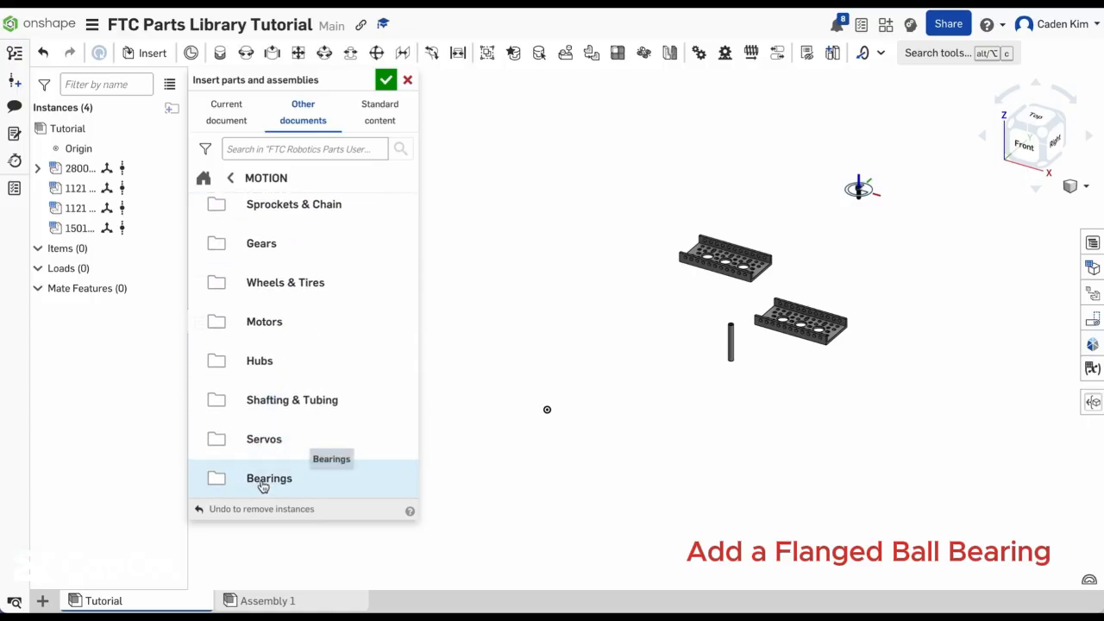
{"action": "left_click", "coordinate": [263, 483]}
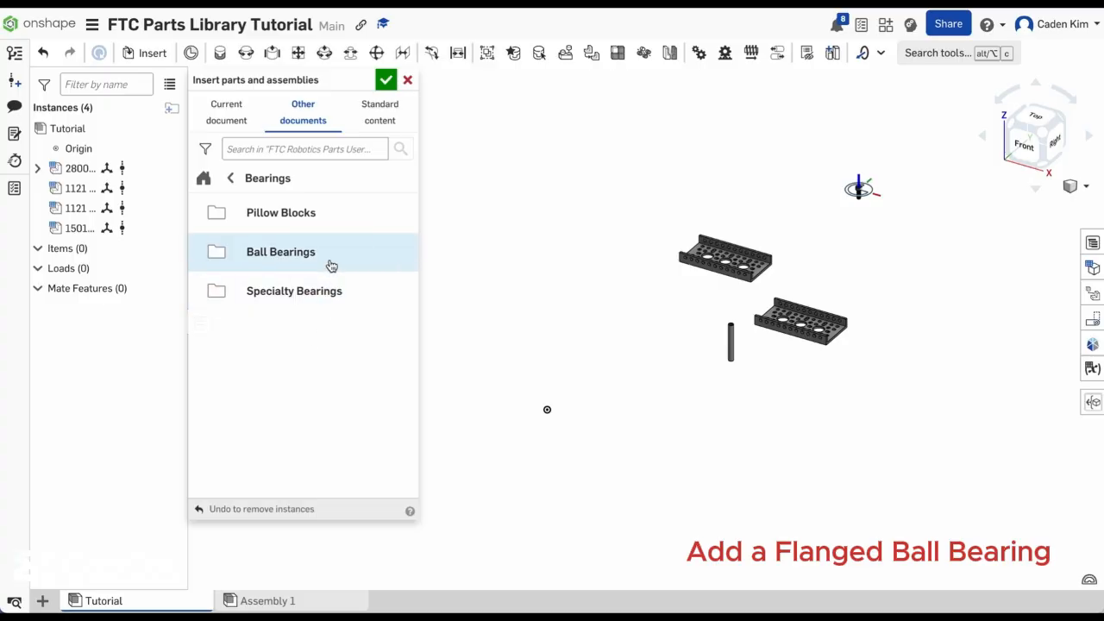
{"action": "left_click", "coordinate": [312, 258]}
{"action": "left_click", "coordinate": [298, 251]}
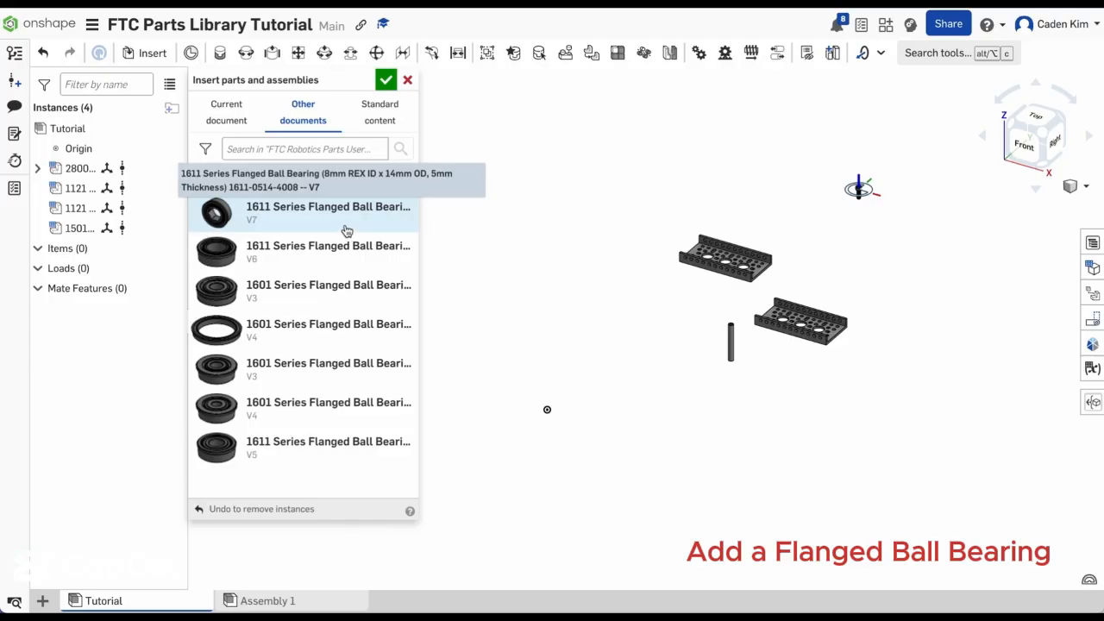
Step: Insert the 1611 Series Flanged Ball Bearing (8mm REX ID x 14mm OD, 5mm Thickness) as an assembly, placing it near the origin
{"action": "left_click", "coordinate": [343, 228]}
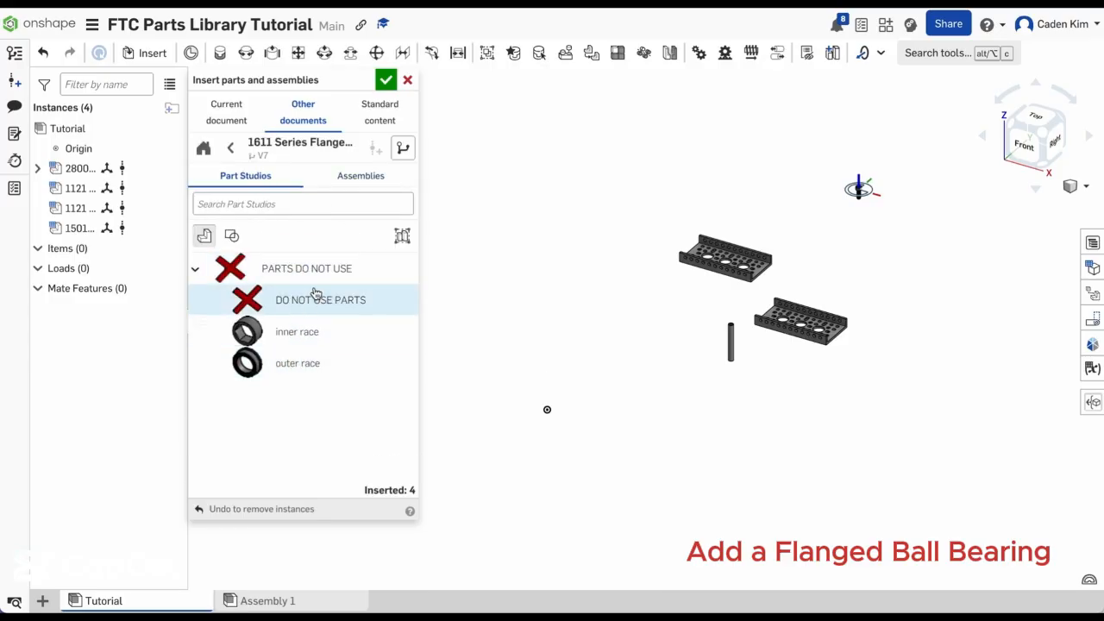
{"action": "left_click", "coordinate": [360, 176]}
{"action": "left_click", "coordinate": [320, 236]}
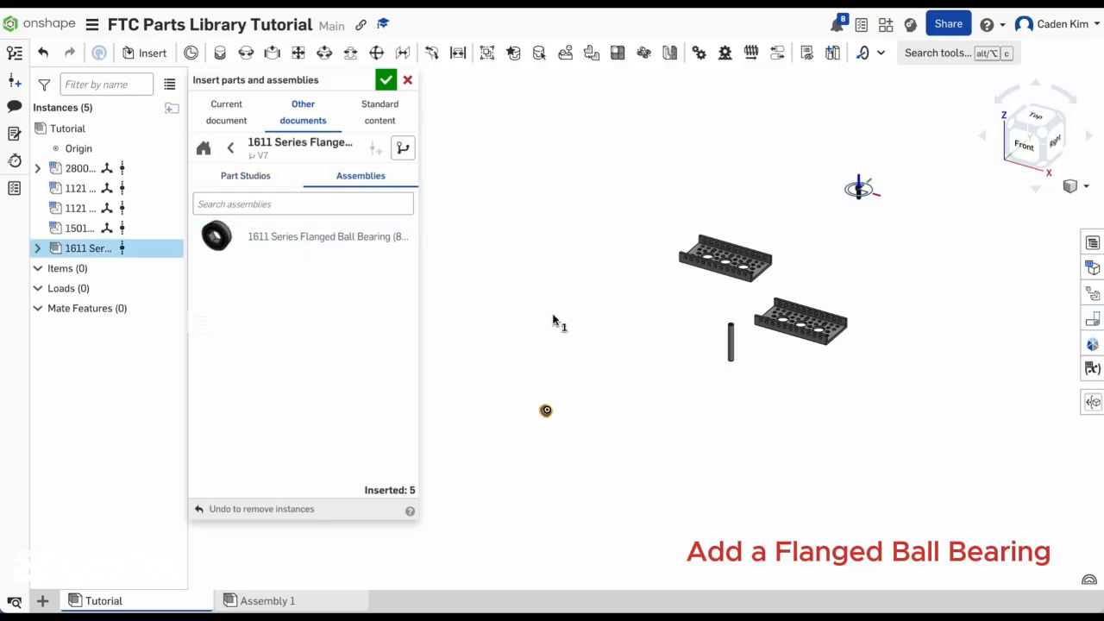
{"action": "left_click", "coordinate": [591, 365]}
{"action": "scroll", "coordinate": [596, 380], "scroll_direction": "up", "scroll_amount": 10}
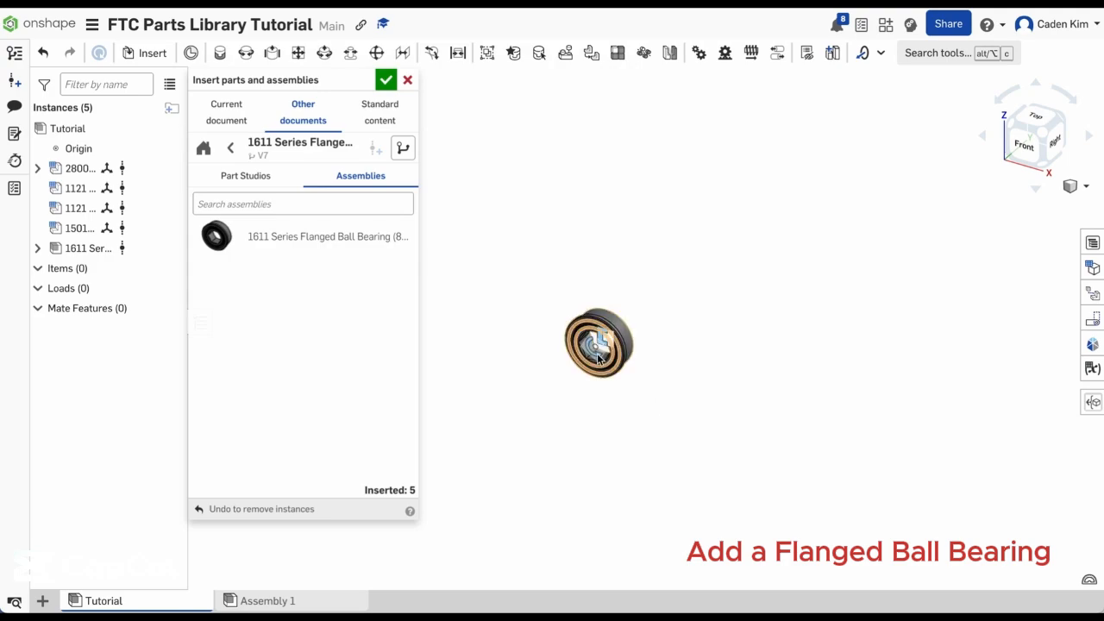
{"action": "scroll", "coordinate": [537, 348], "scroll_direction": "down", "scroll_amount": 5}
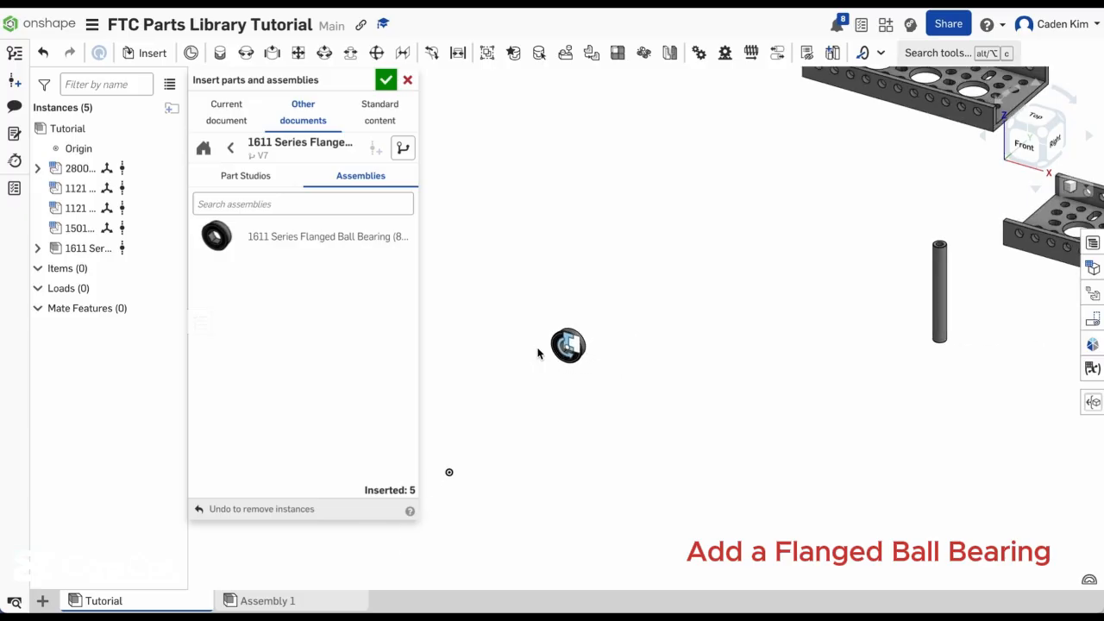
Step: Go back to the MOTION folder and open its Collars folder
{"action": "left_click", "coordinate": [231, 151]}
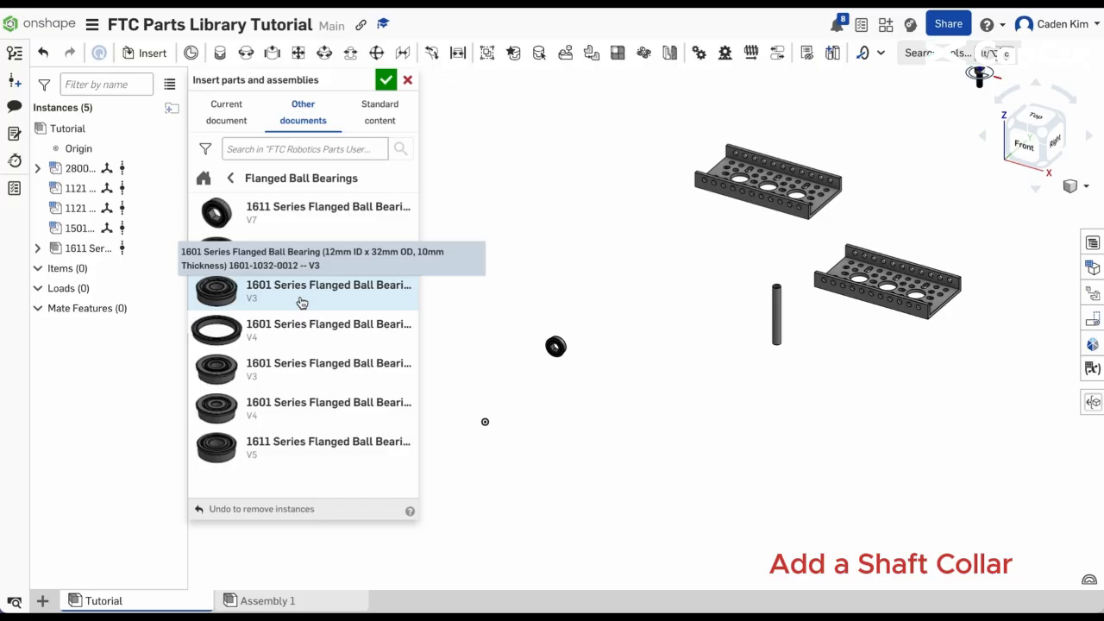
{"action": "left_click", "coordinate": [230, 179]}
{"action": "left_click", "coordinate": [230, 182]}
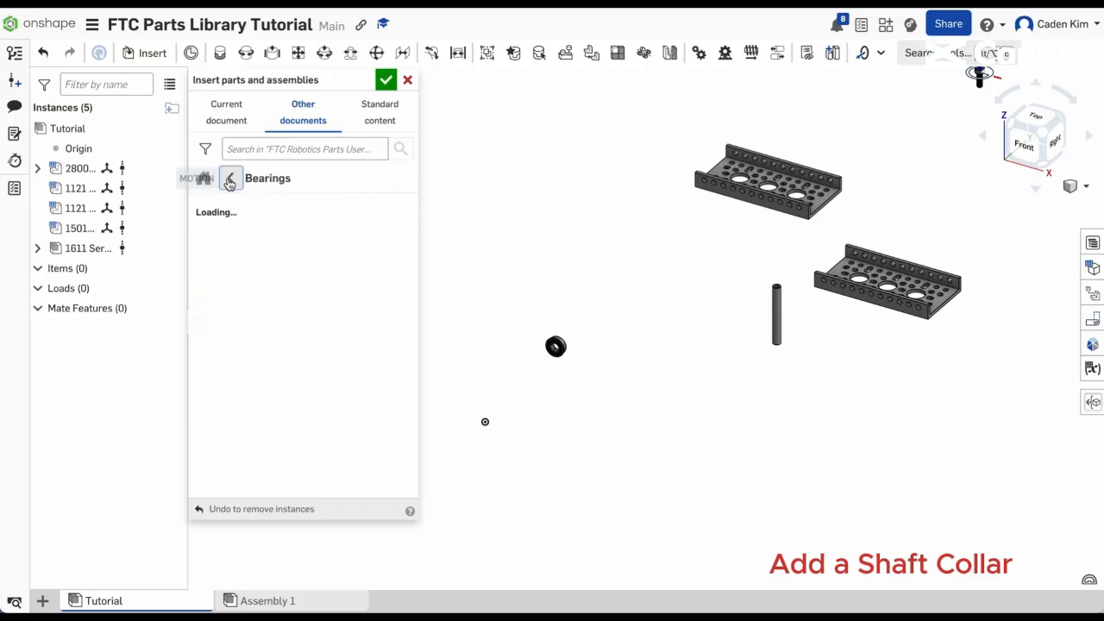
{"action": "left_click", "coordinate": [231, 178]}
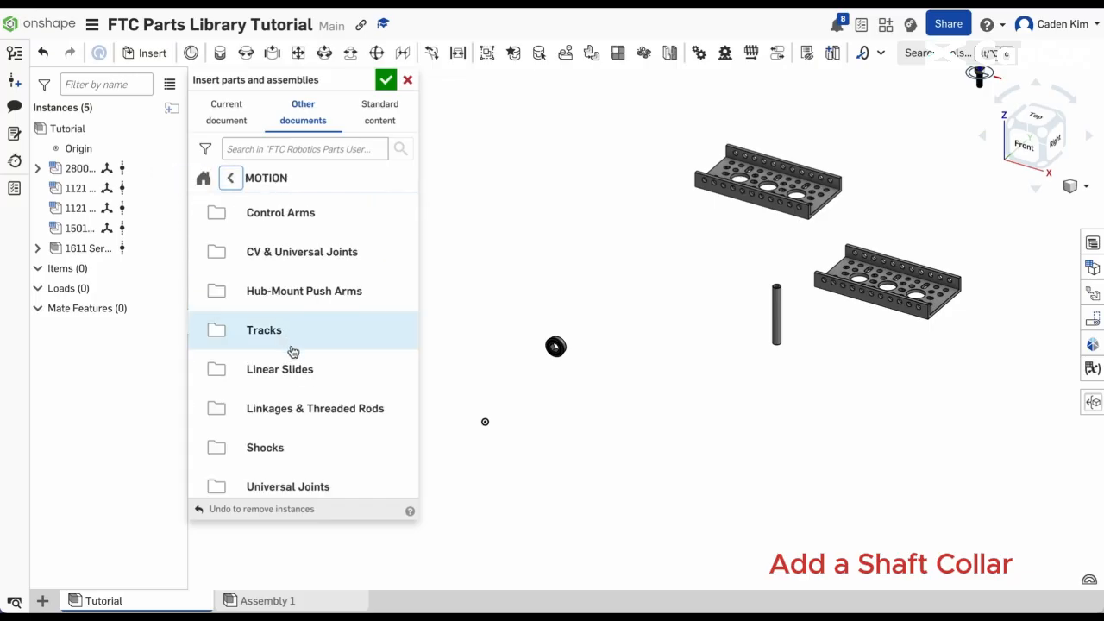
{"action": "scroll", "coordinate": [289, 369], "scroll_direction": "down", "scroll_amount": 1}
{"action": "scroll", "coordinate": [289, 369], "scroll_direction": "up", "scroll_amount": 1}
{"action": "scroll", "coordinate": [289, 369], "scroll_direction": "down", "scroll_amount": 4}
{"action": "scroll", "coordinate": [289, 368], "scroll_direction": "down", "scroll_amount": 1}
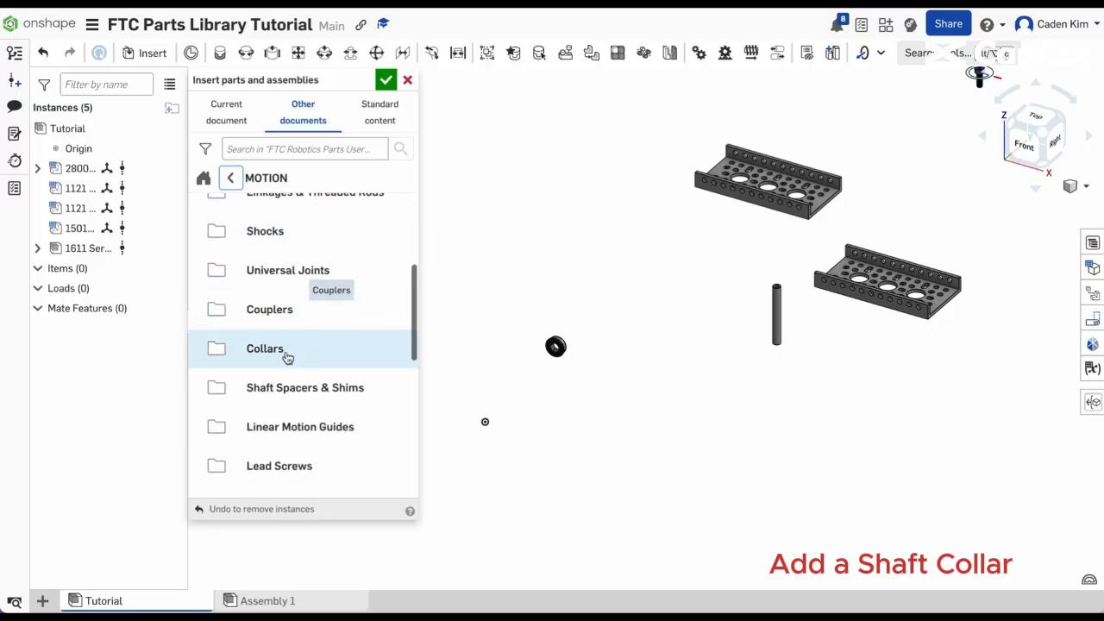
{"action": "left_click", "coordinate": [293, 358]}
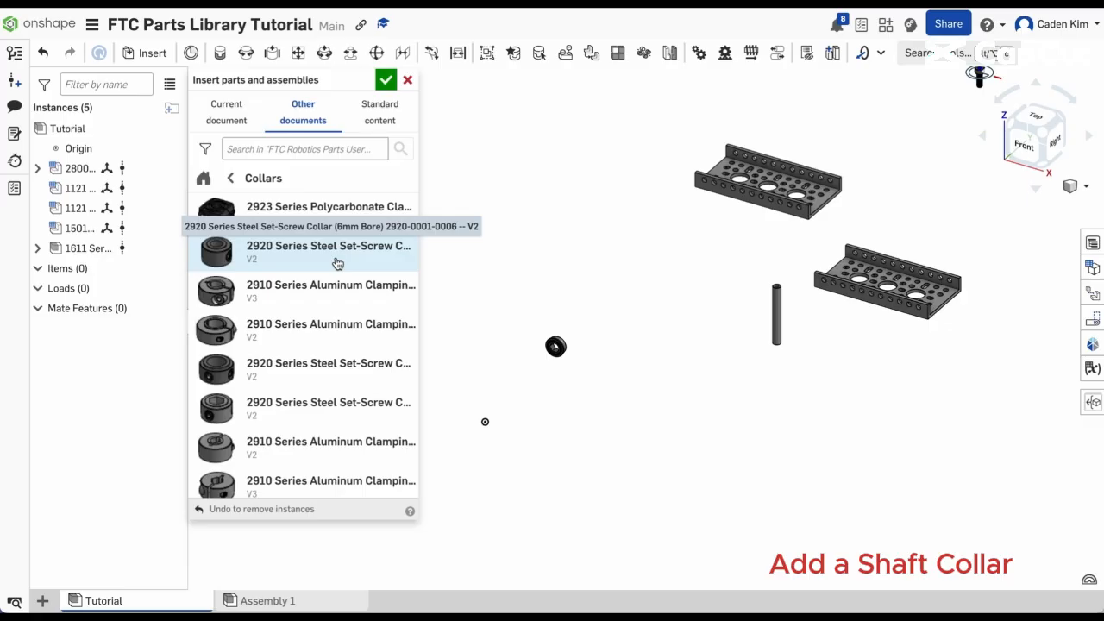
Step: Insert a 2920 Series Steel Set-Screw Collar part from its Part Studio and place it beside the flanged bearing
{"action": "scroll", "coordinate": [320, 288], "scroll_direction": "down", "scroll_amount": 1}
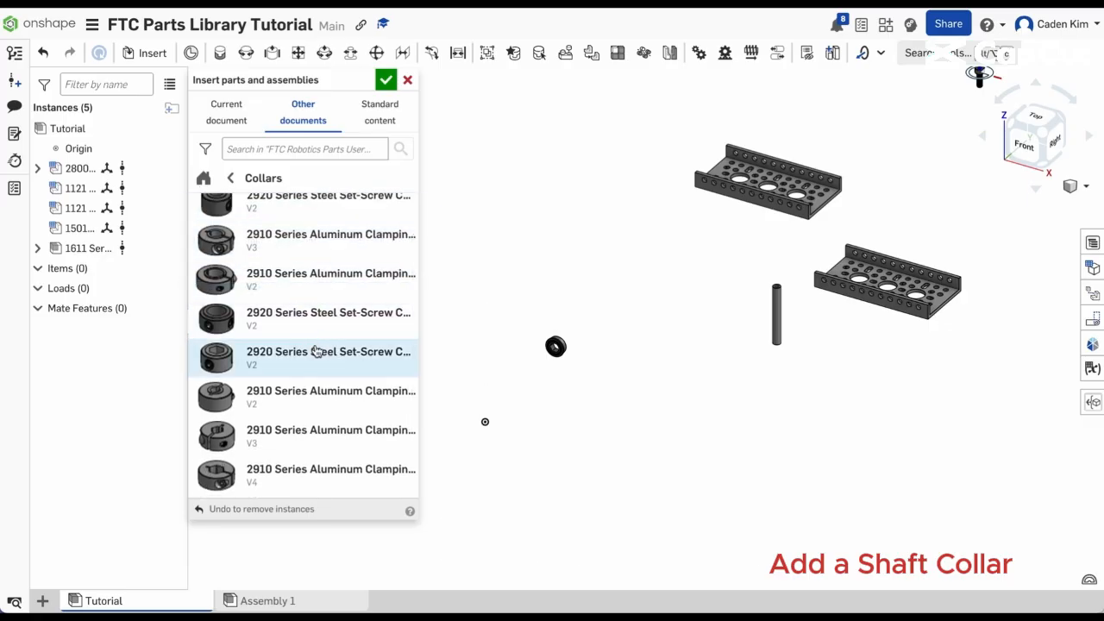
{"action": "left_click", "coordinate": [315, 351]}
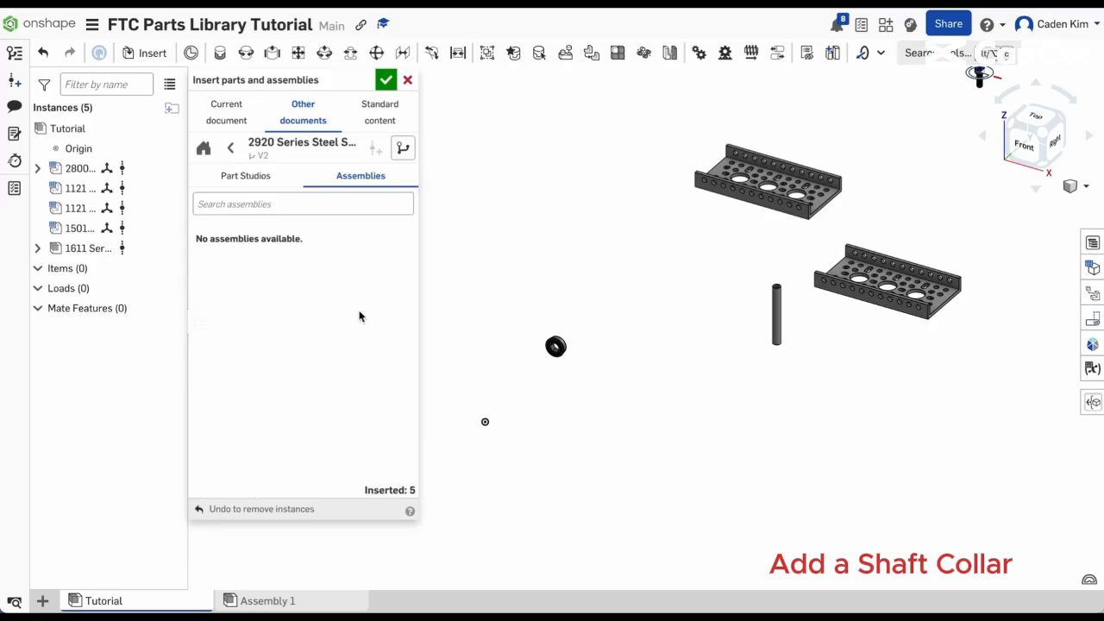
{"action": "left_click", "coordinate": [250, 174]}
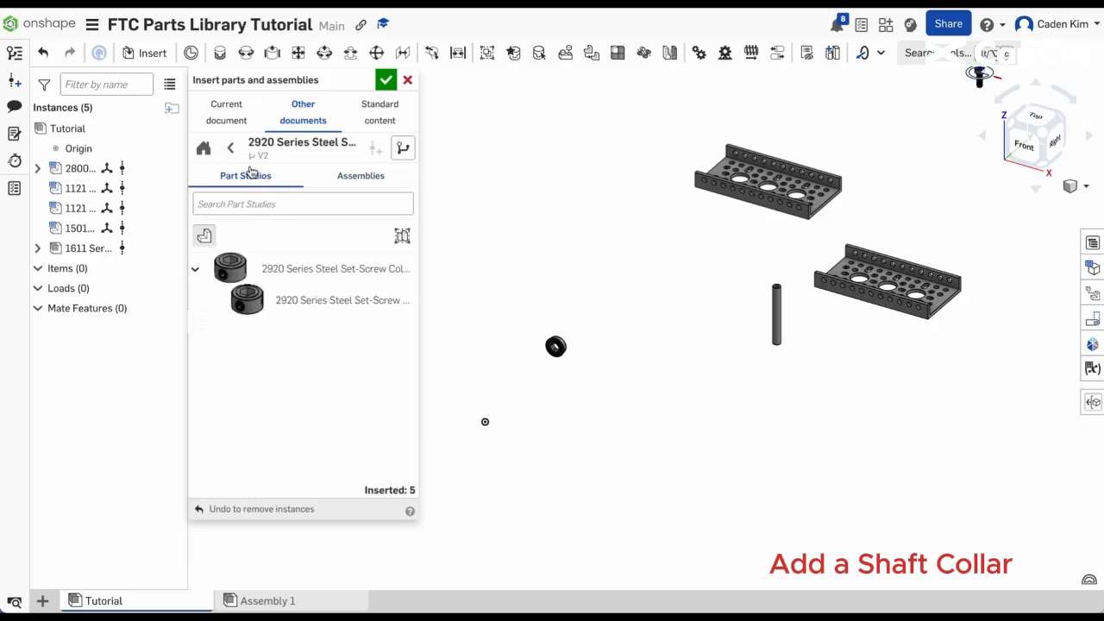
{"action": "left_click", "coordinate": [299, 300]}
{"action": "left_click", "coordinate": [601, 348]}
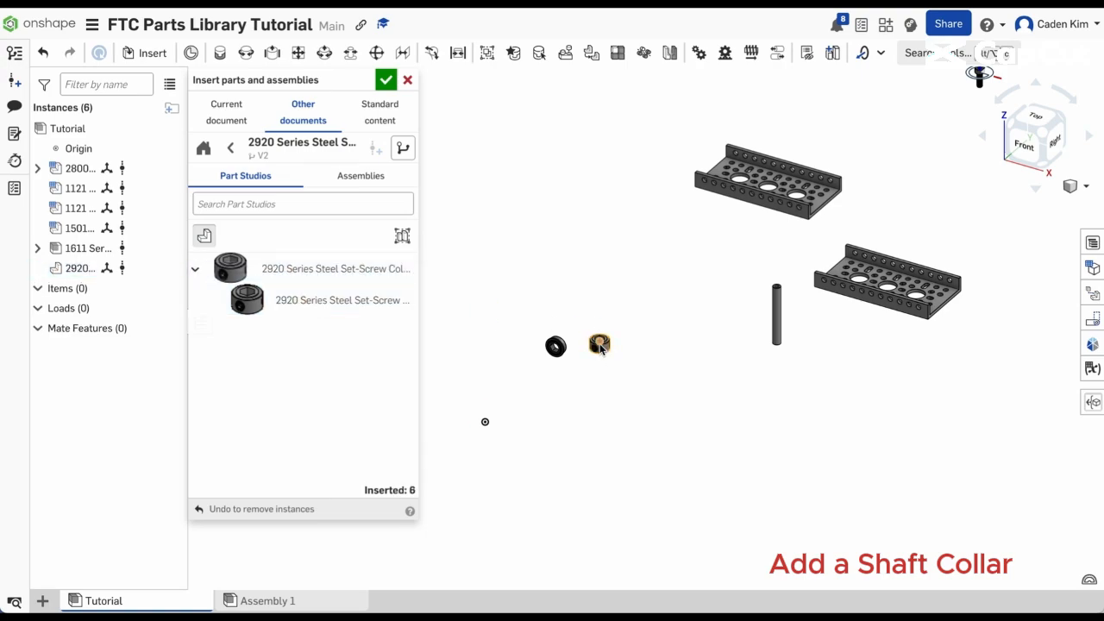
Step: Return to MOTION and open the Gecko Wheels folder under Wheels & Tires
{"action": "left_click", "coordinate": [235, 149]}
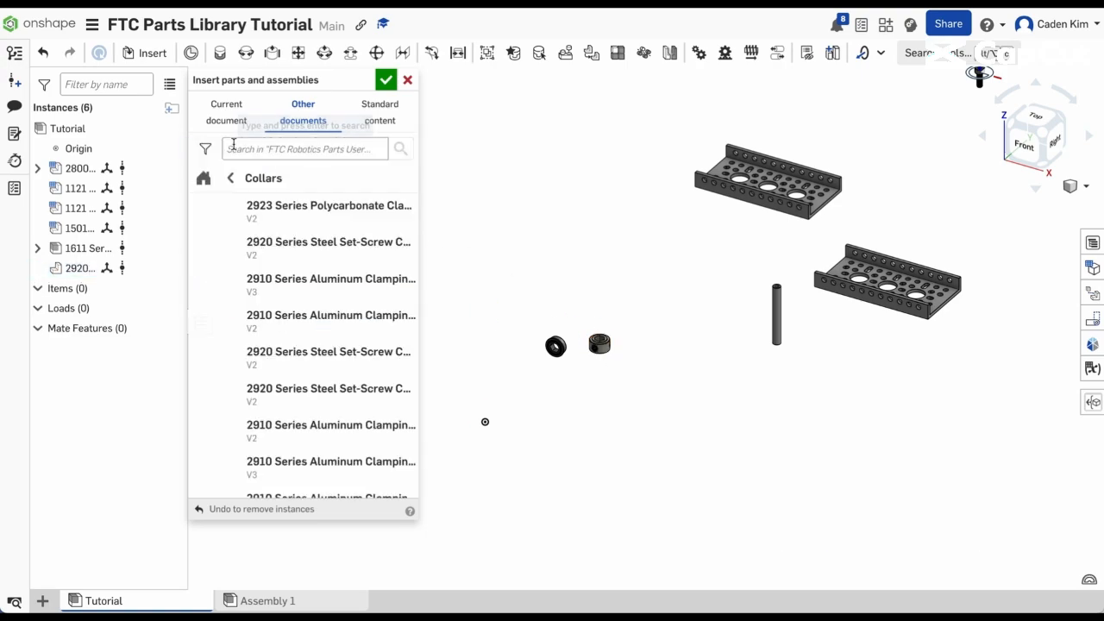
{"action": "scroll", "coordinate": [293, 356], "scroll_direction": "down", "scroll_amount": 3}
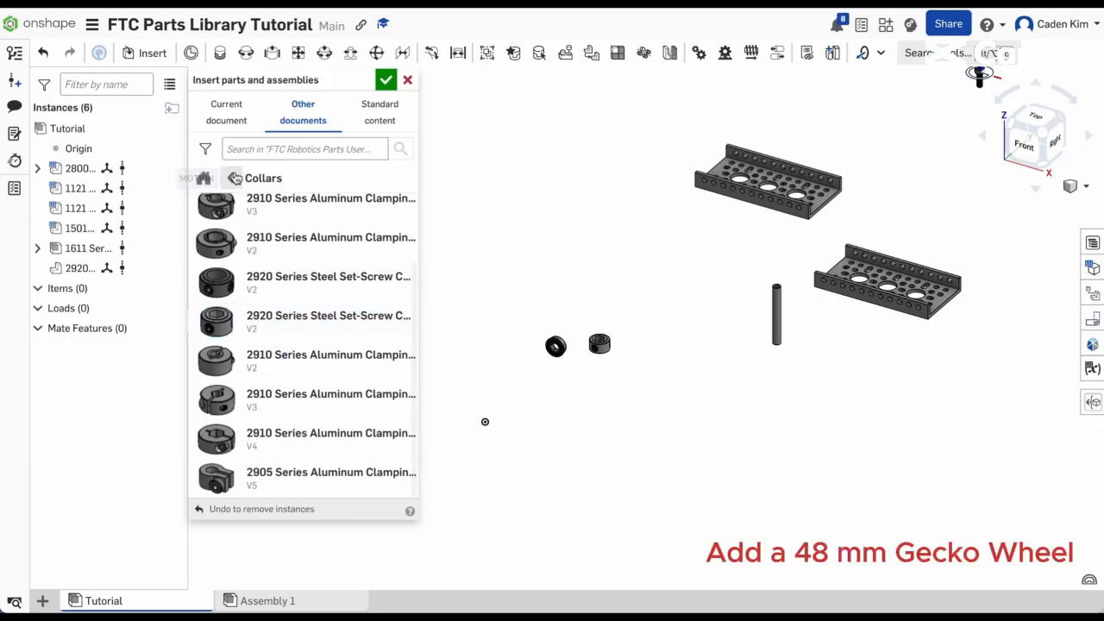
{"action": "left_click", "coordinate": [234, 178]}
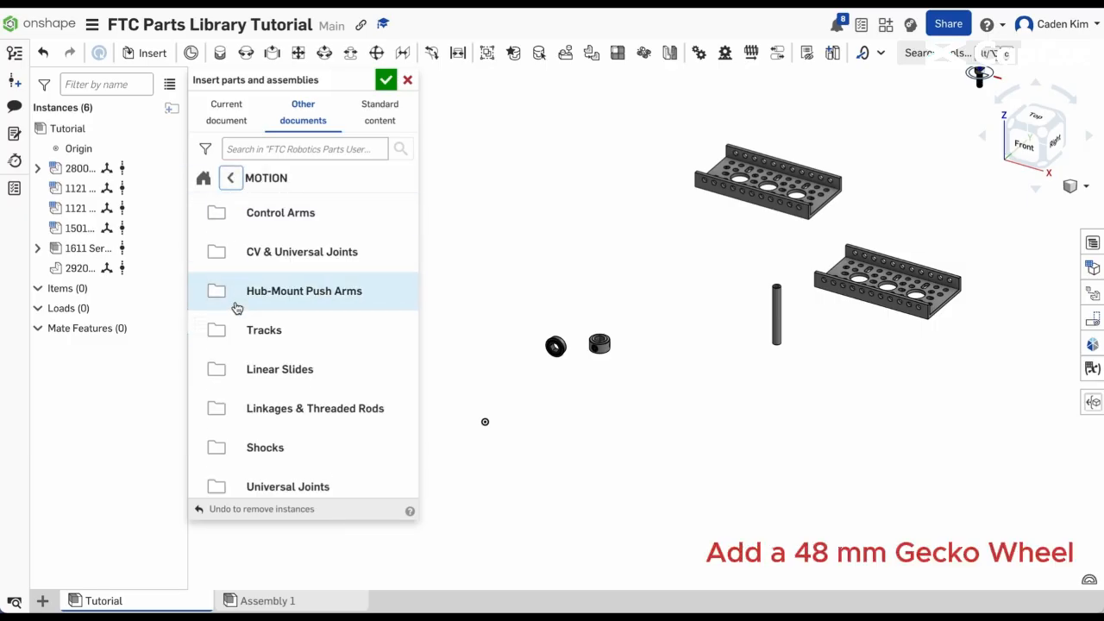
{"action": "scroll", "coordinate": [238, 308], "scroll_direction": "down", "scroll_amount": 5}
{"action": "scroll", "coordinate": [237, 308], "scroll_direction": "down", "scroll_amount": 10}
{"action": "scroll", "coordinate": [238, 308], "scroll_direction": "down", "scroll_amount": 1}
{"action": "left_click", "coordinate": [256, 340]}
{"action": "scroll", "coordinate": [273, 414], "scroll_direction": "down", "scroll_amount": 1}
{"action": "left_click", "coordinate": [274, 427]}
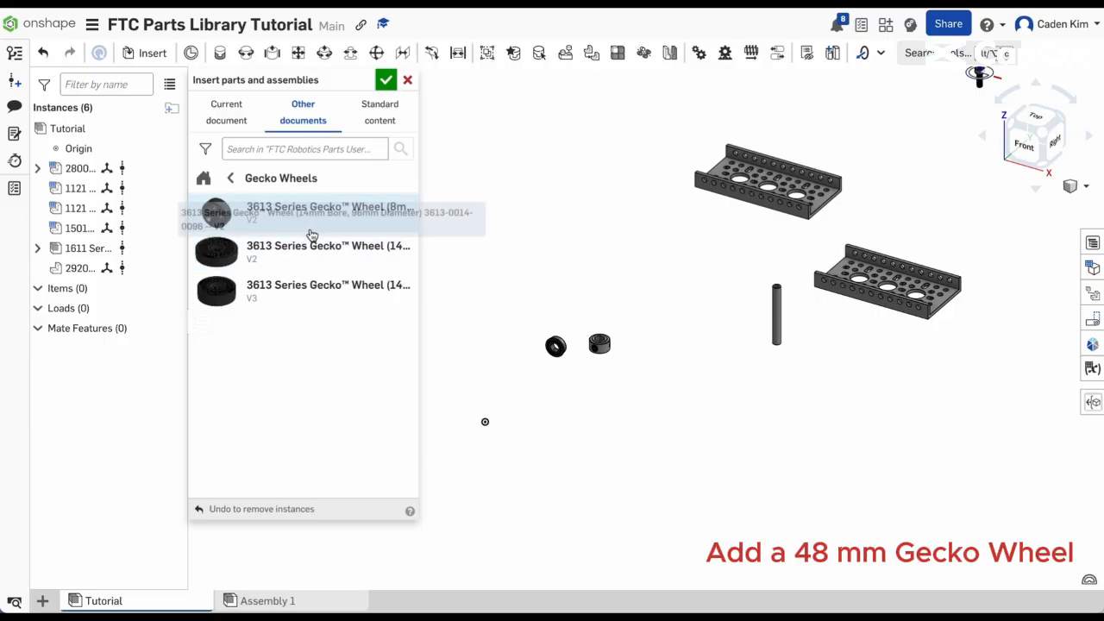
Step: Place one 8mm 3613 Series Gecko Wheel below the bearing and collar, and return to the Gecko Wheels folder
{"action": "left_click", "coordinate": [333, 222]}
{"action": "left_click", "coordinate": [367, 293]}
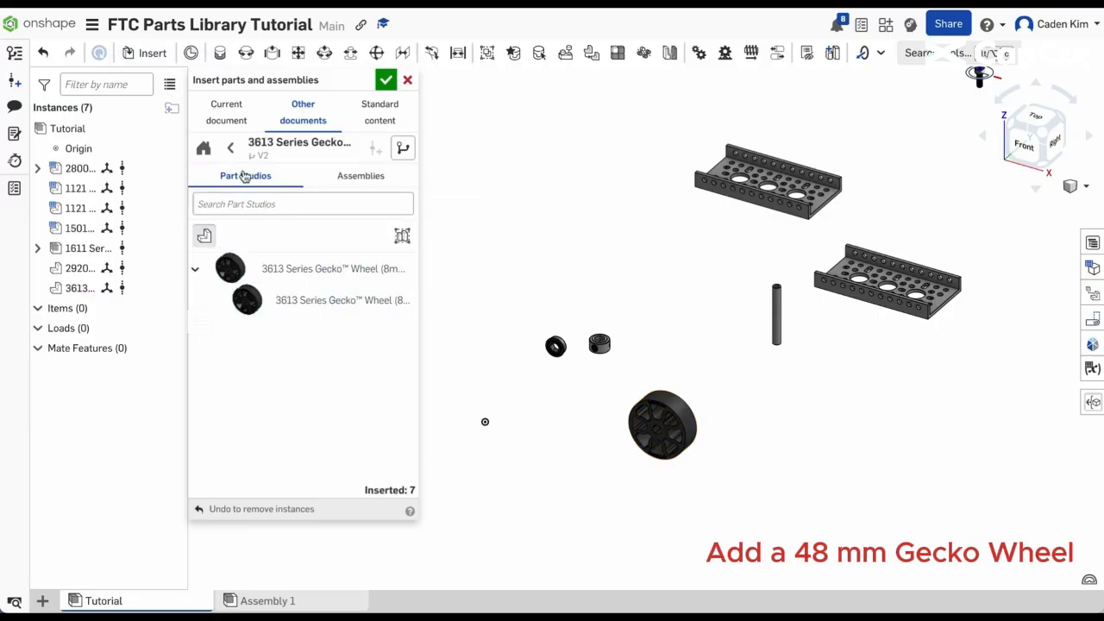
{"action": "left_click", "coordinate": [232, 147]}
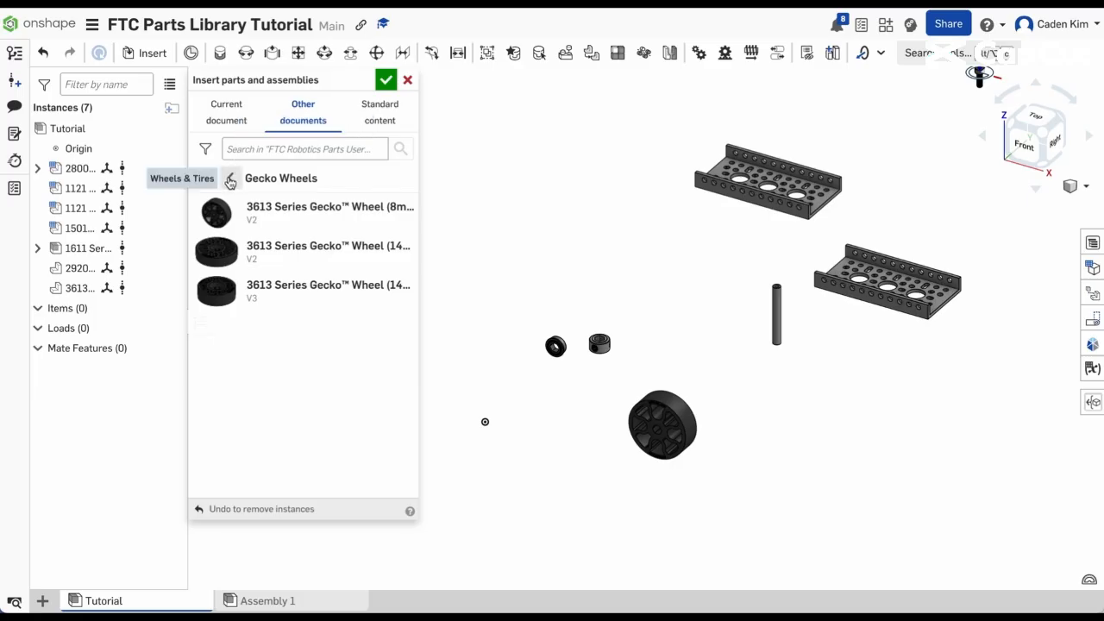
Step: Go back through Wheels & Tires to MOTION and open the Shafting & Tubing folder
{"action": "left_click", "coordinate": [231, 182]}
{"action": "scroll", "coordinate": [290, 347], "scroll_direction": "down", "scroll_amount": 1}
{"action": "scroll", "coordinate": [290, 346], "scroll_direction": "down", "scroll_amount": 4}
{"action": "left_click", "coordinate": [230, 177]}
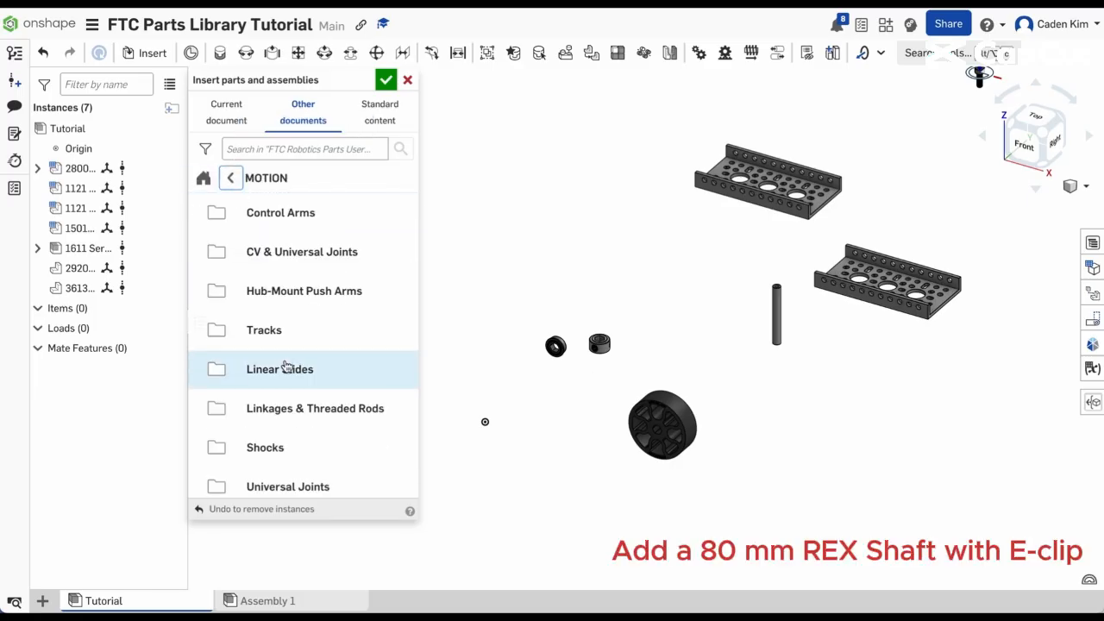
{"action": "scroll", "coordinate": [303, 433], "scroll_direction": "down", "scroll_amount": 5}
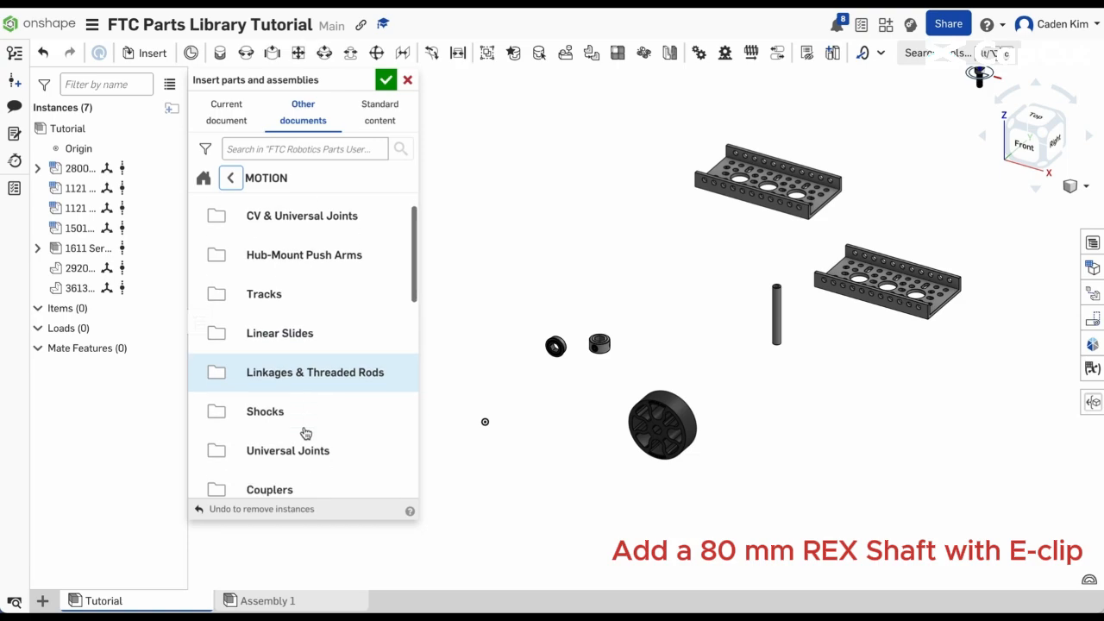
{"action": "scroll", "coordinate": [306, 407], "scroll_direction": "down", "scroll_amount": 5}
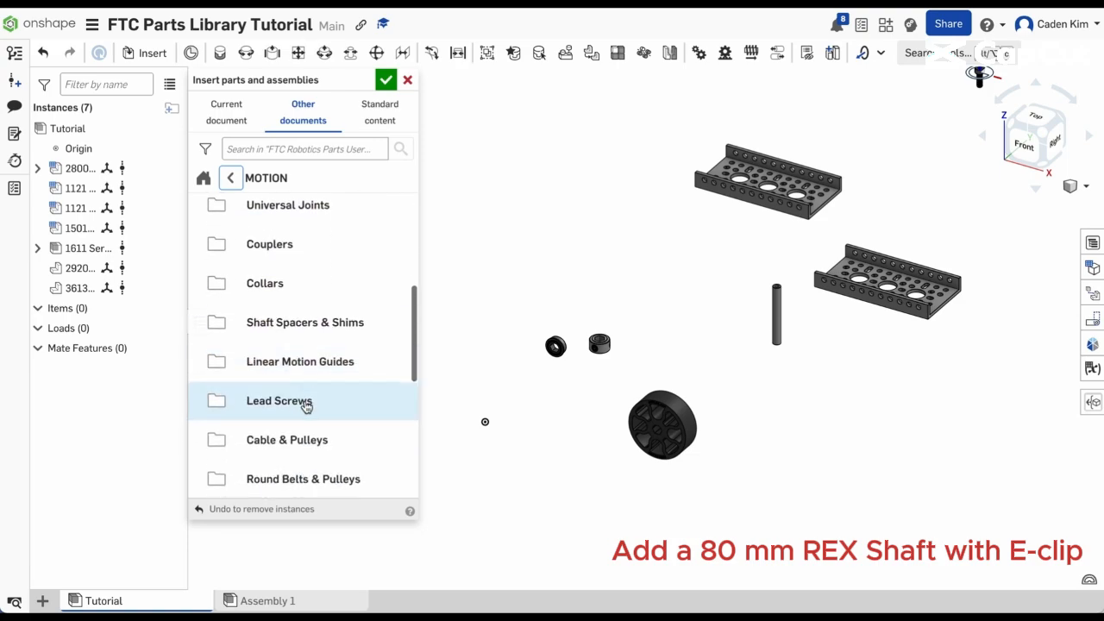
{"action": "scroll", "coordinate": [306, 407], "scroll_direction": "down", "scroll_amount": 1}
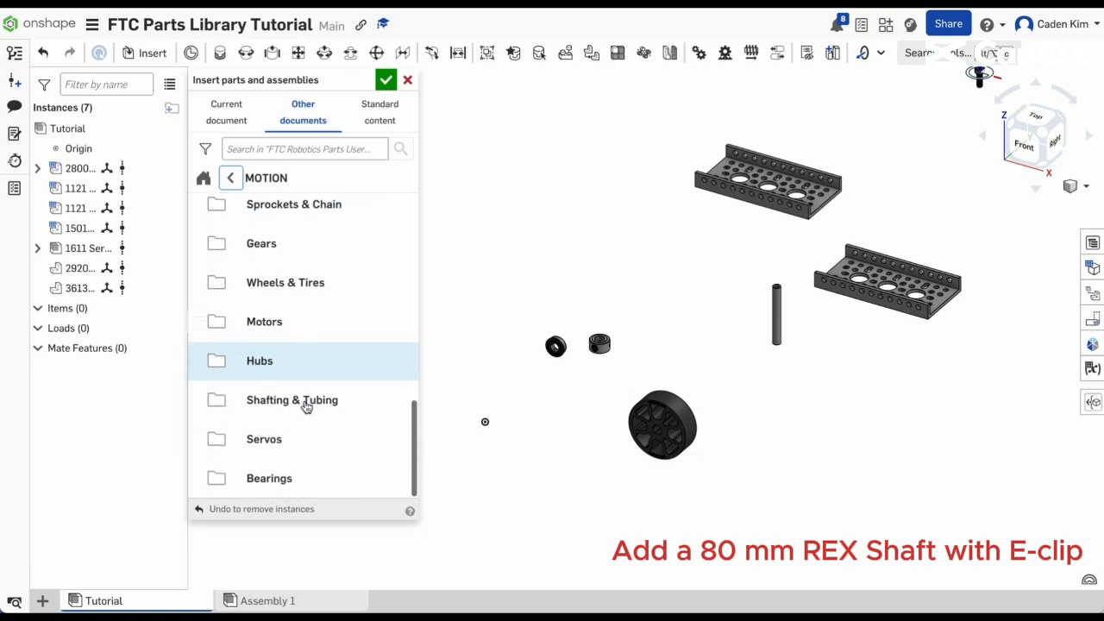
{"action": "left_click", "coordinate": [306, 401]}
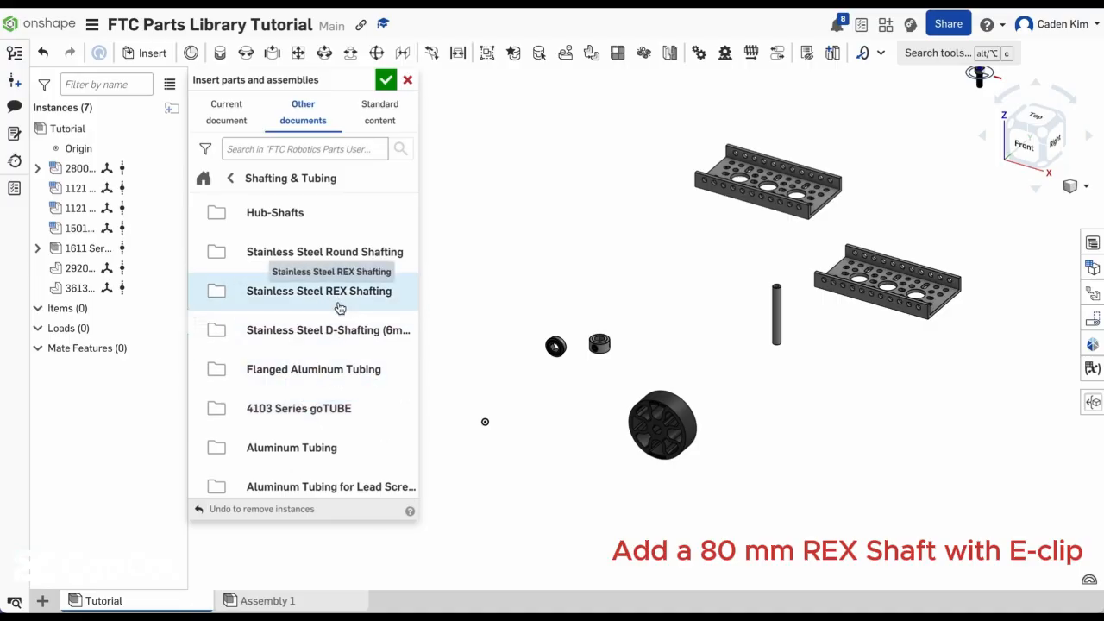
Step: Open the configurable 2106 Series Stainless Steel REX Shaft and set its length to 80mm
{"action": "scroll", "coordinate": [336, 359], "scroll_direction": "down", "scroll_amount": 6}
{"action": "scroll", "coordinate": [336, 357], "scroll_direction": "down", "scroll_amount": 1}
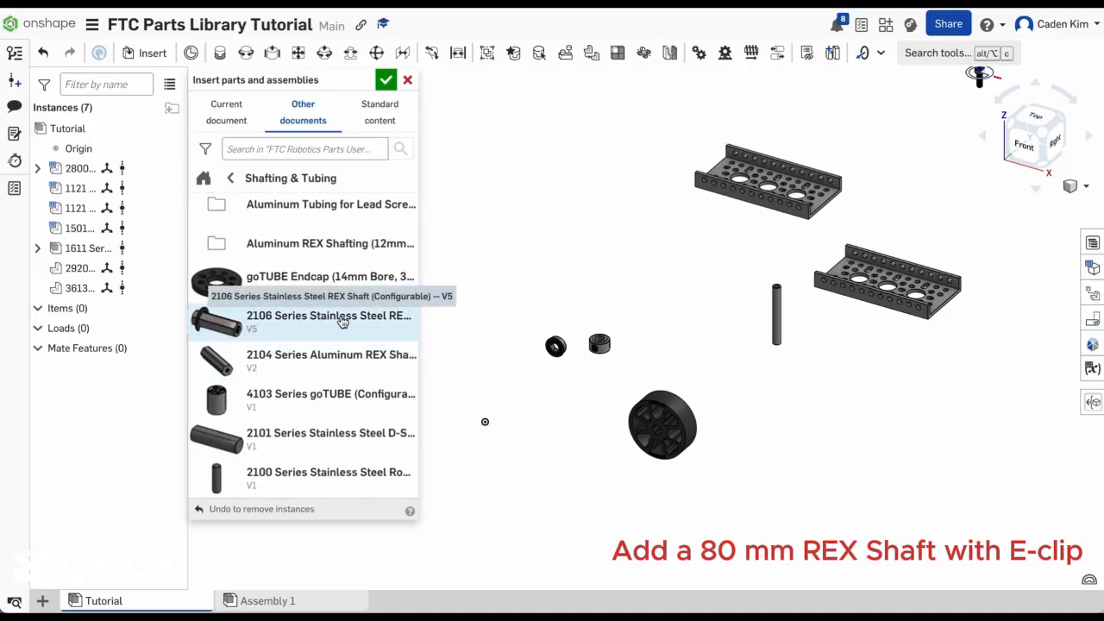
{"action": "left_click", "coordinate": [342, 321]}
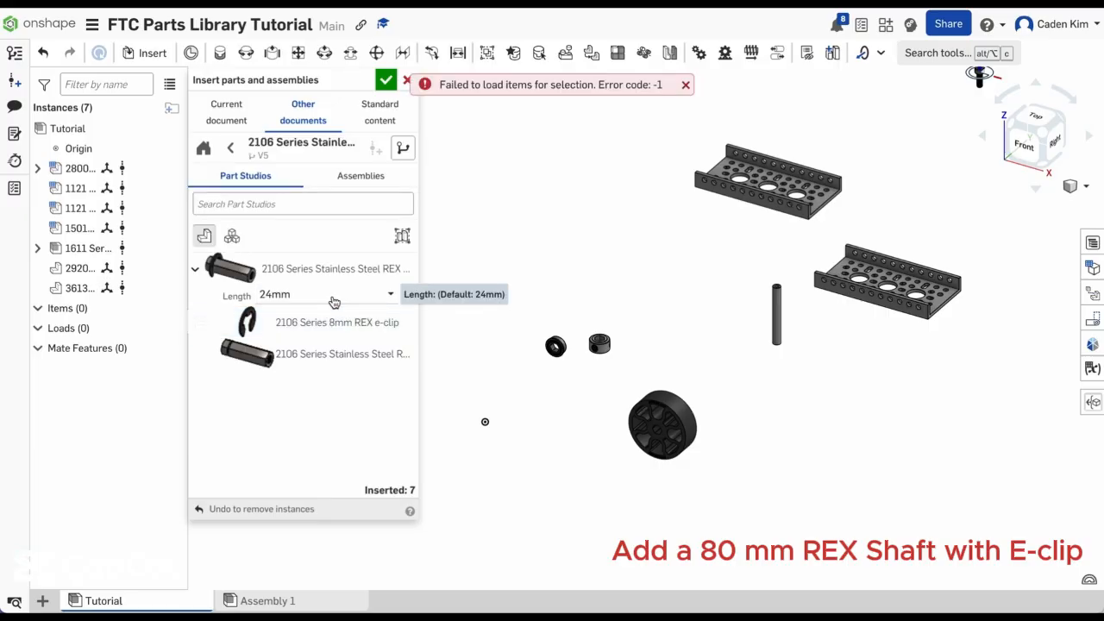
{"action": "left_click", "coordinate": [317, 296]}
{"action": "scroll", "coordinate": [310, 377], "scroll_direction": "down", "scroll_amount": 5}
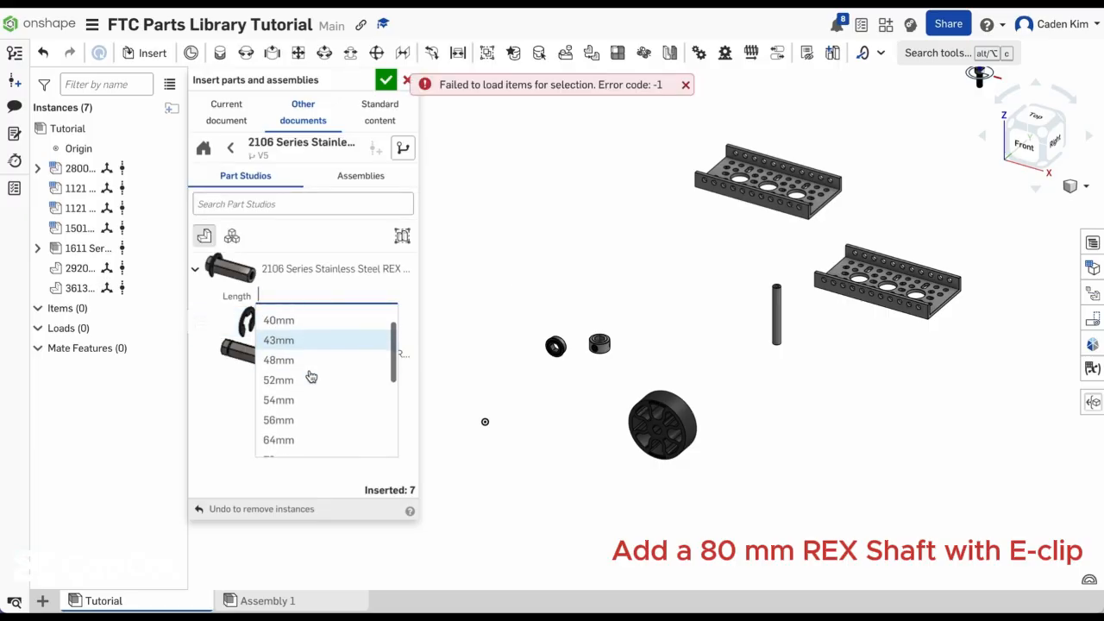
{"action": "left_click", "coordinate": [299, 355]}
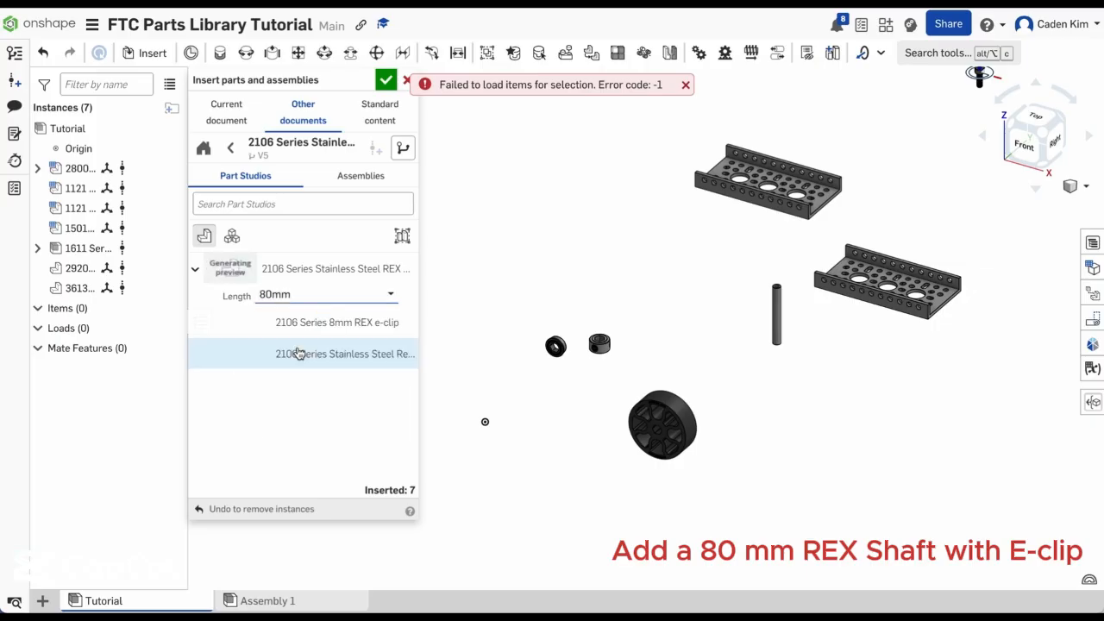
Step: Try to list the REX shaft's available assemblies, and return to its Part Studios
{"action": "left_click", "coordinate": [362, 177]}
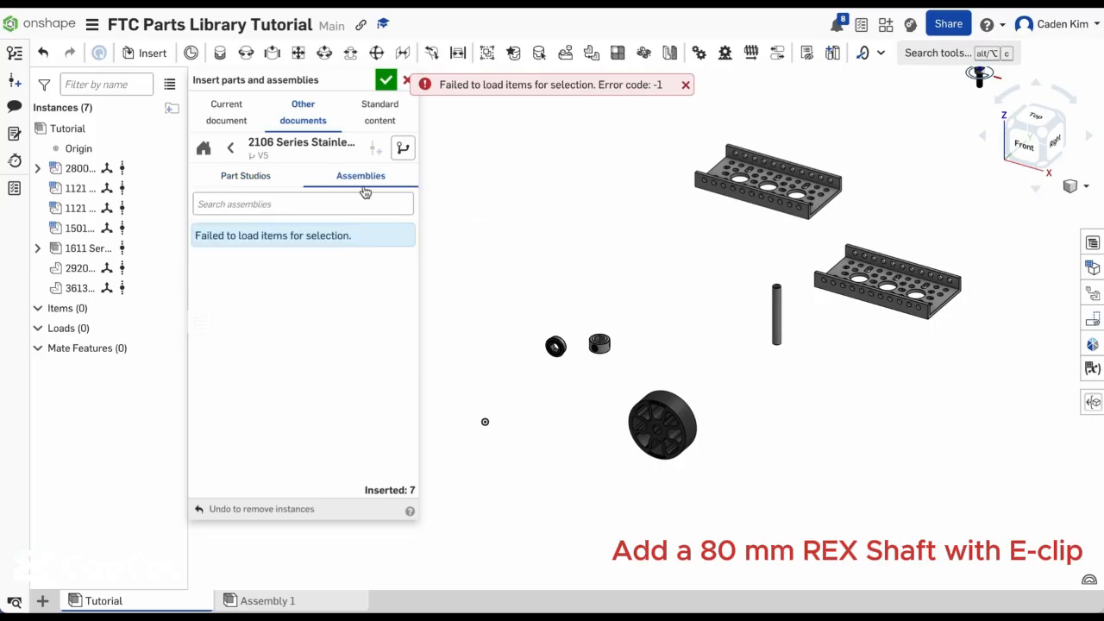
{"action": "left_click", "coordinate": [246, 177]}
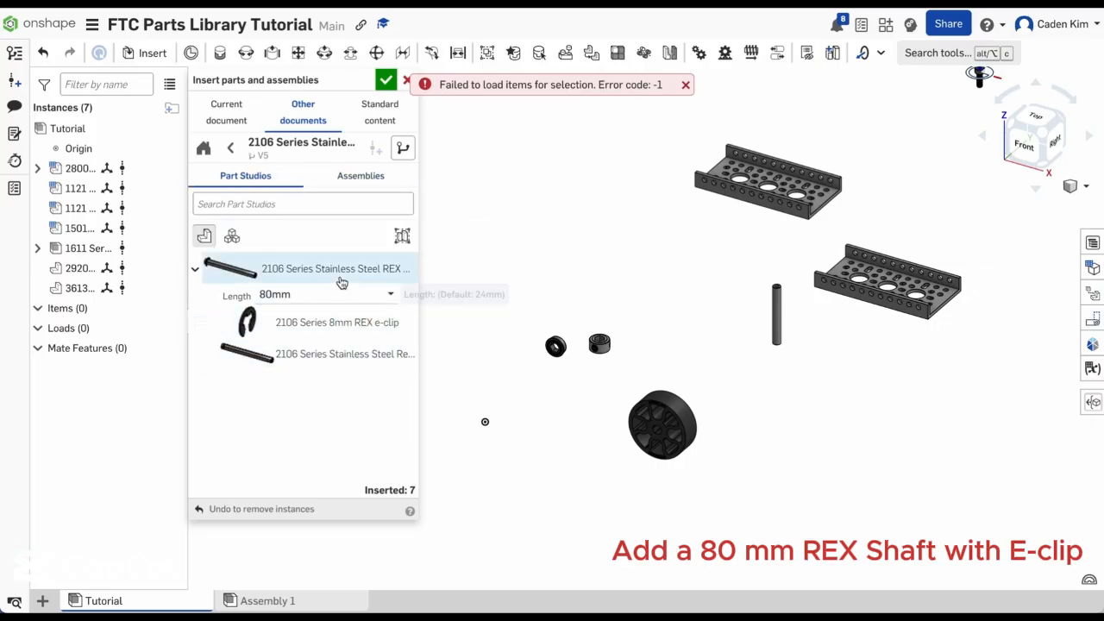
{"action": "left_click", "coordinate": [351, 177]}
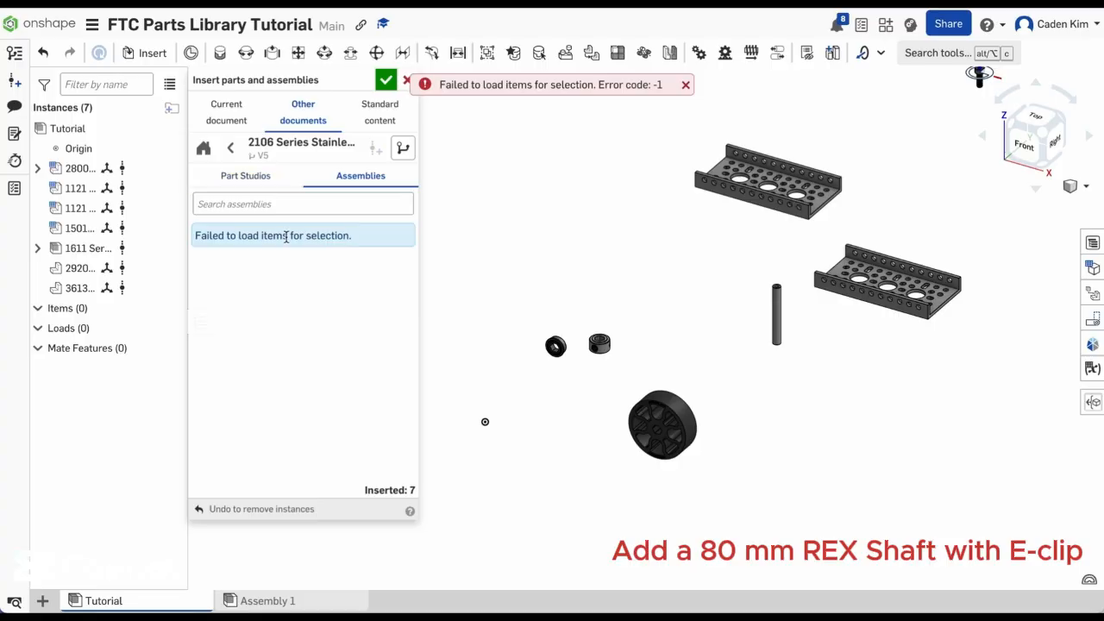
{"action": "left_click", "coordinate": [247, 176]}
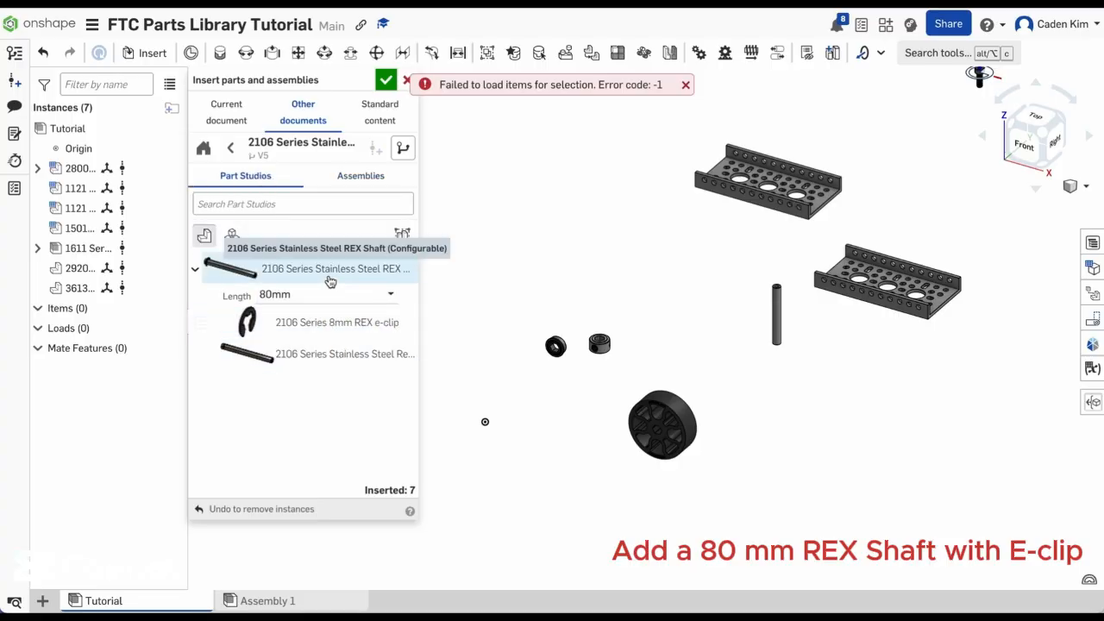
Step: Insert the complete 80mm REX shaft with its e-clip below the bearing and collar, and finish inserting parts
{"action": "left_click", "coordinate": [328, 276]}
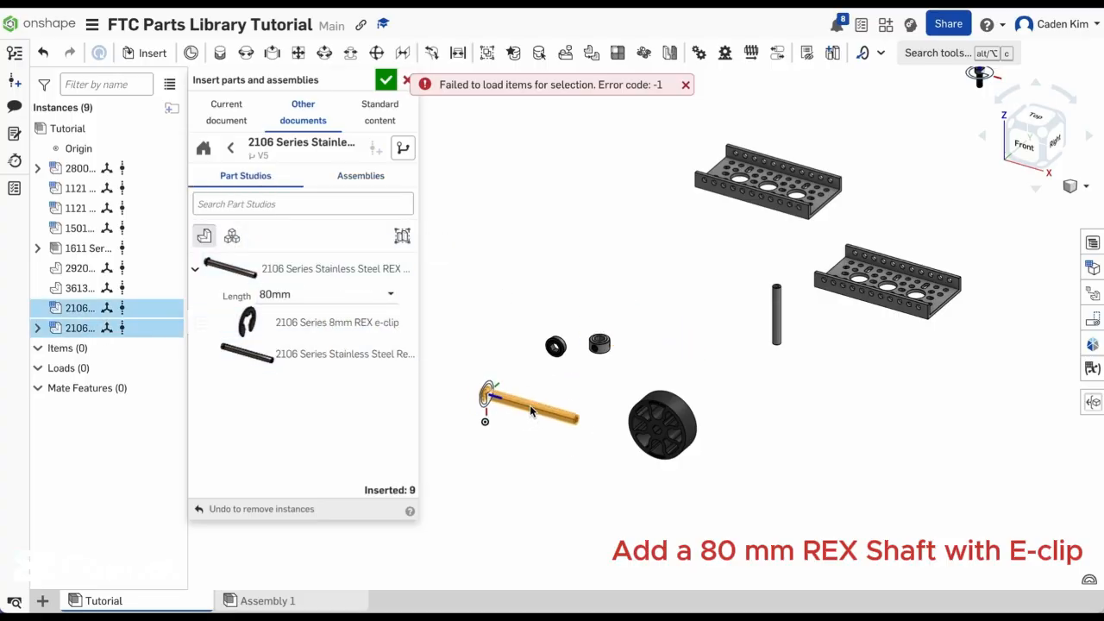
{"action": "left_click", "coordinate": [531, 412]}
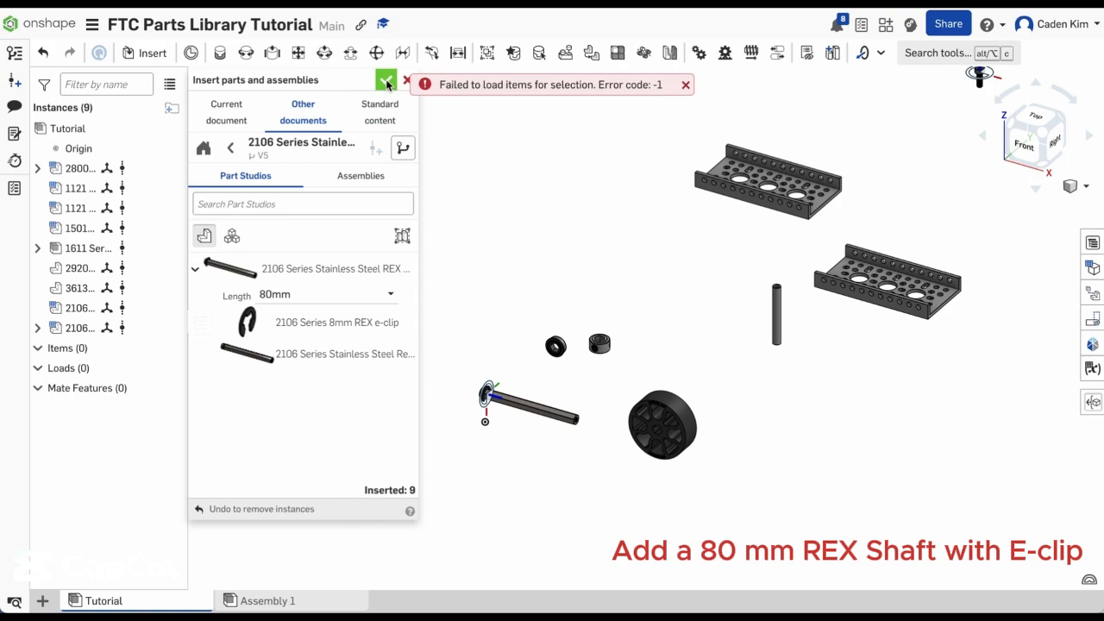
{"action": "left_click", "coordinate": [683, 86]}
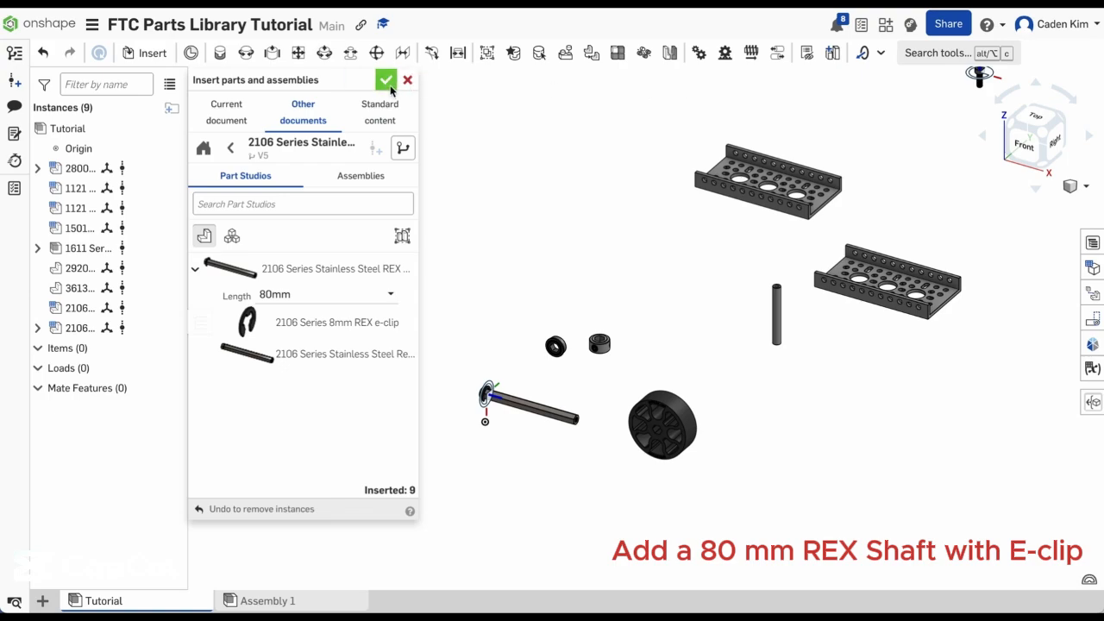
{"action": "left_click", "coordinate": [386, 81]}
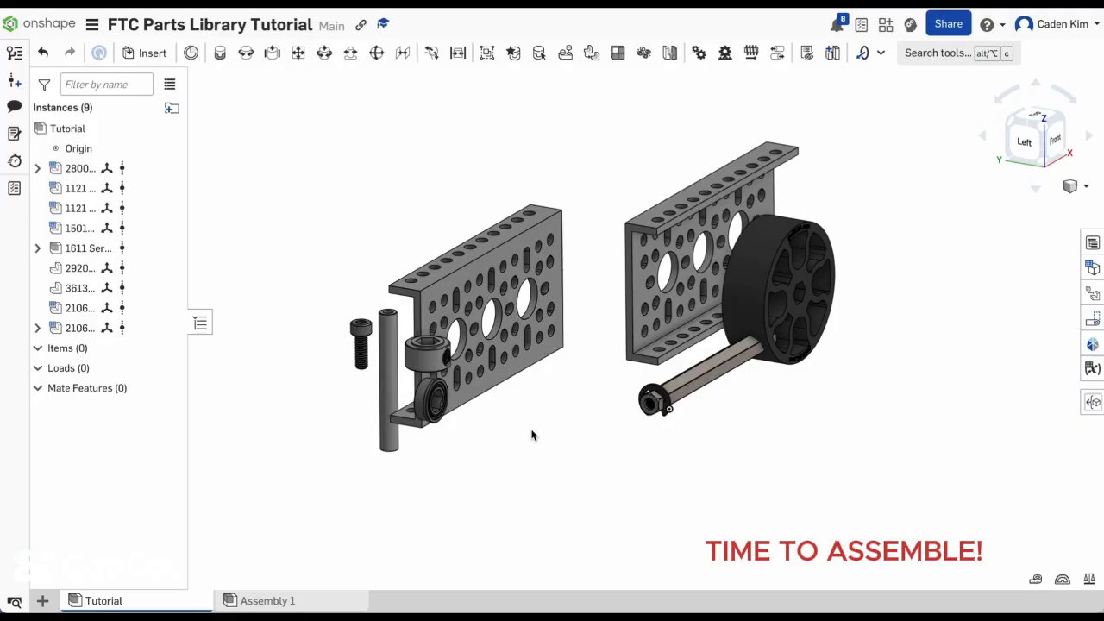
Step: Add a Fastened mate joining the standoff's end to the upper corner hole of the first U-channel
{"action": "key", "text": "j"}
{"action": "scroll", "coordinate": [397, 316], "scroll_direction": "up", "scroll_amount": 3}
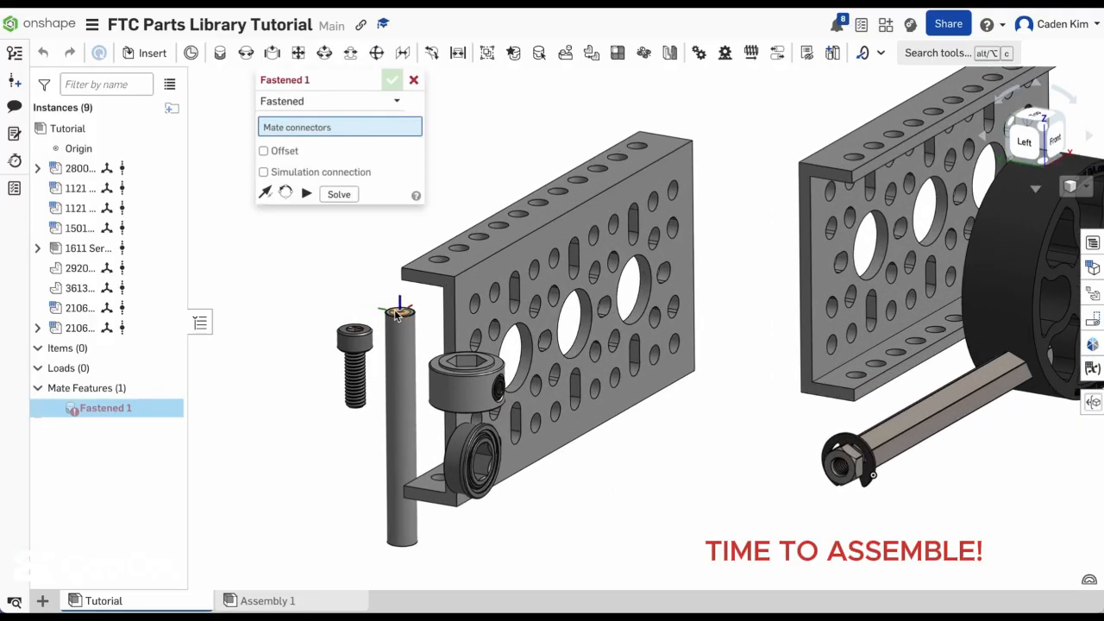
{"action": "scroll", "coordinate": [396, 315], "scroll_direction": "up", "scroll_amount": 5}
{"action": "scroll", "coordinate": [448, 322], "scroll_direction": "up", "scroll_amount": 3}
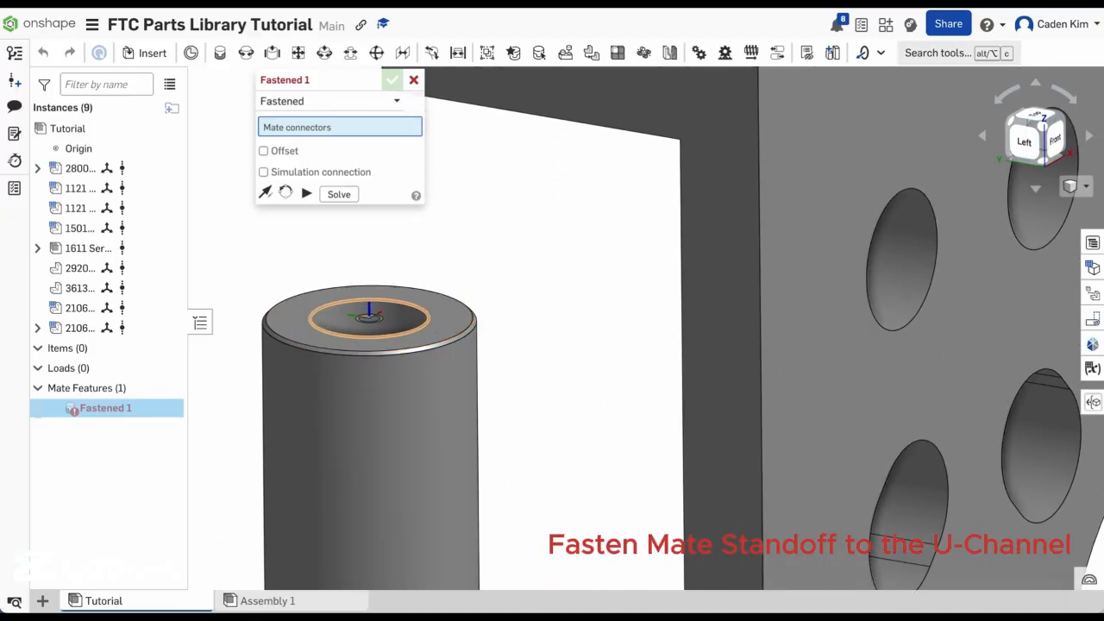
{"action": "left_click", "coordinate": [448, 322]}
{"action": "scroll", "coordinate": [436, 393], "scroll_direction": "down", "scroll_amount": 5}
{"action": "scroll", "coordinate": [436, 393], "scroll_direction": "down", "scroll_amount": 3}
{"action": "left_click", "coordinate": [539, 373]}
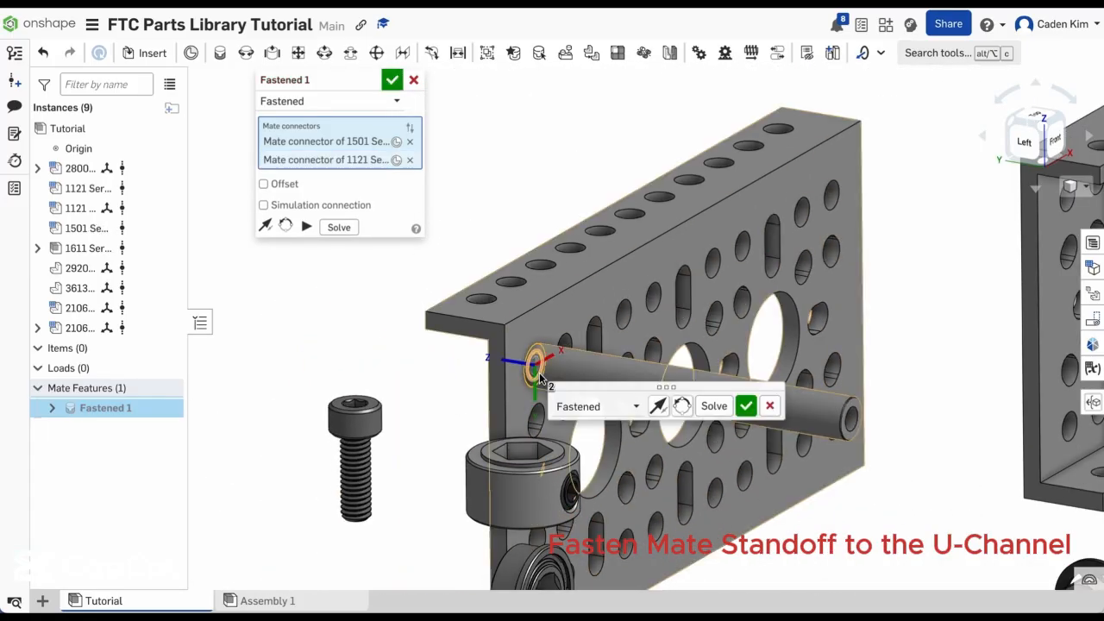
{"action": "left_click", "coordinate": [745, 406]}
{"action": "left_click", "coordinate": [414, 80]}
Step: Start a Replicate of the standoff based on its fastened mate, using the Match individual edges option
{"action": "left_click", "coordinate": [945, 53]}
{"action": "type", "text": "repl"}
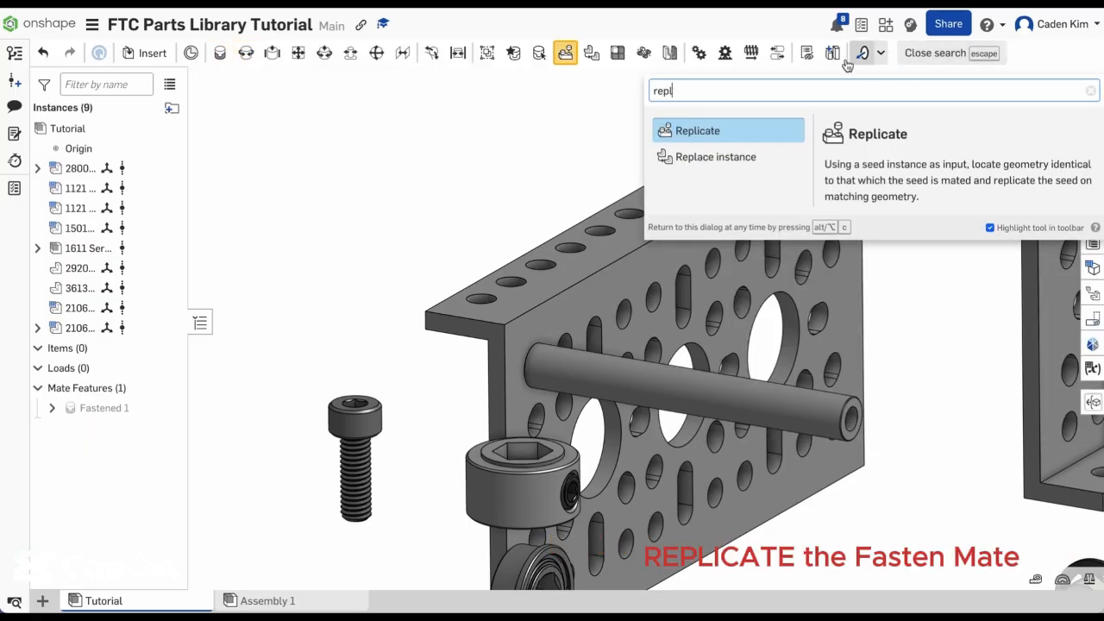
{"action": "left_click", "coordinate": [744, 129]}
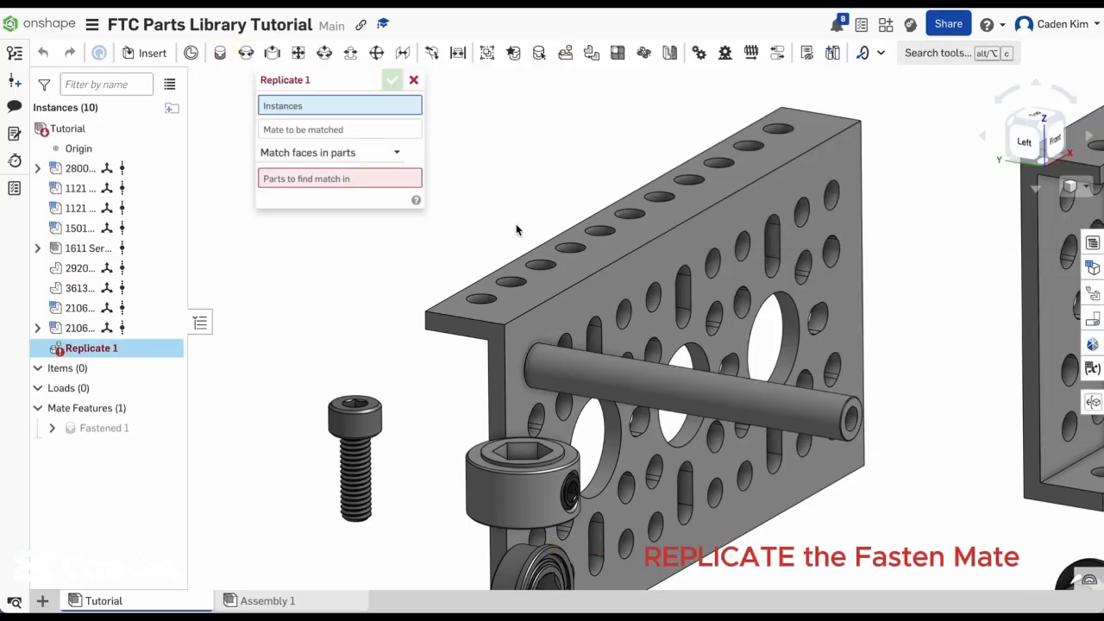
{"action": "left_click", "coordinate": [593, 364]}
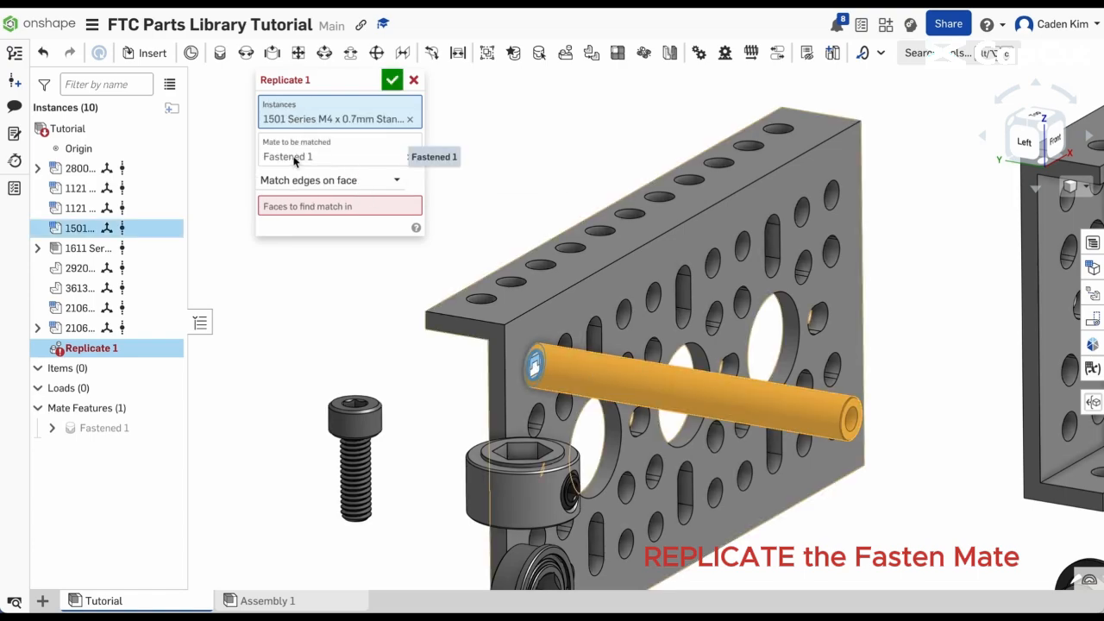
{"action": "left_click", "coordinate": [301, 183]}
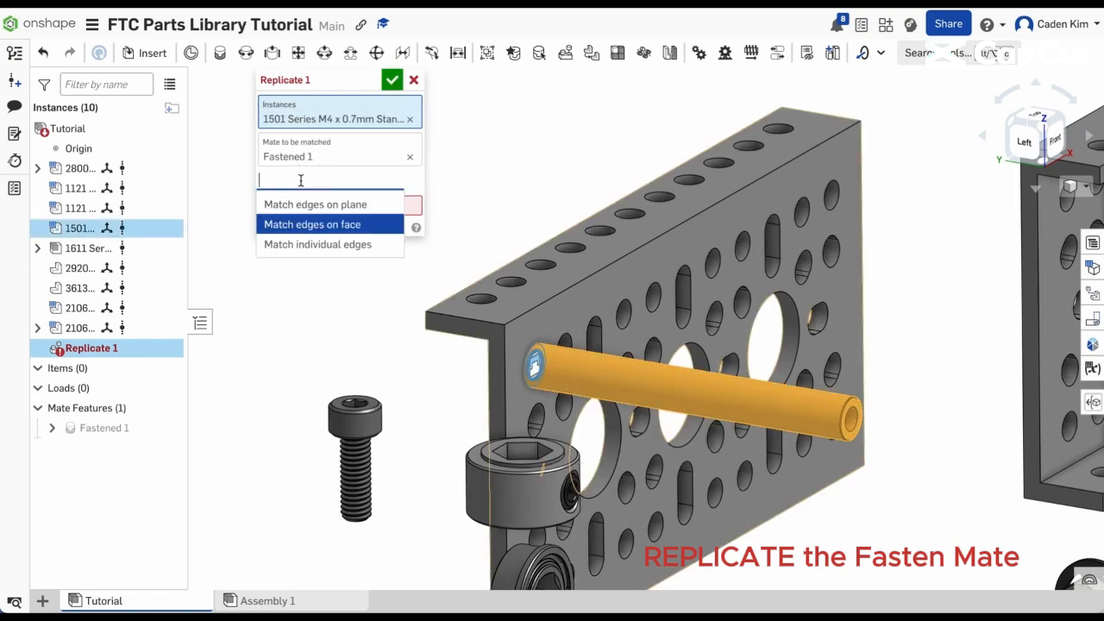
{"action": "left_click", "coordinate": [308, 245]}
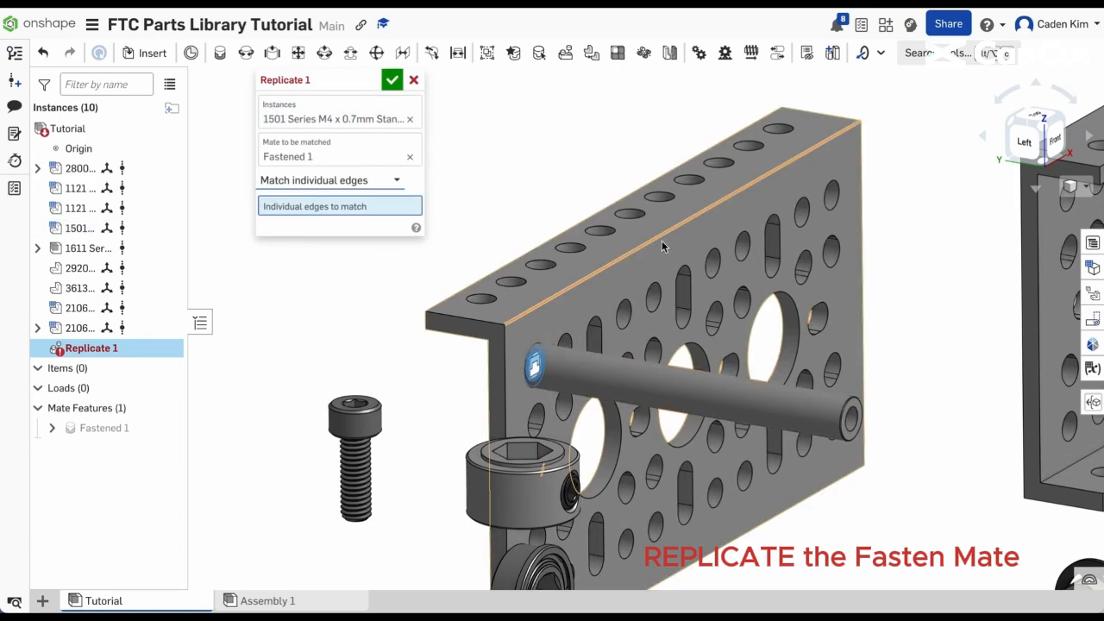
Step: Replicate the standoff onto the first U-channel's three remaining corner holes and return to the isometric view
{"action": "left_click", "coordinate": [833, 200]}
{"action": "scroll", "coordinate": [675, 420], "scroll_direction": "down", "scroll_amount": 3}
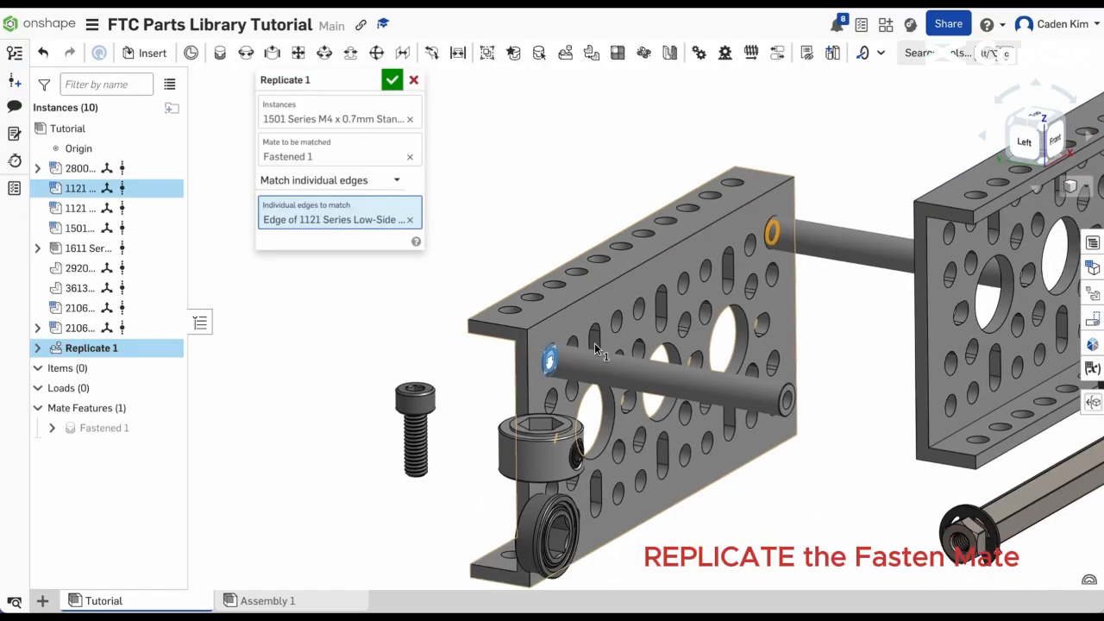
{"action": "right_click_drag", "start_coordinate": [675, 420], "coordinate": [689, 420]}
{"action": "left_click", "coordinate": [755, 425]}
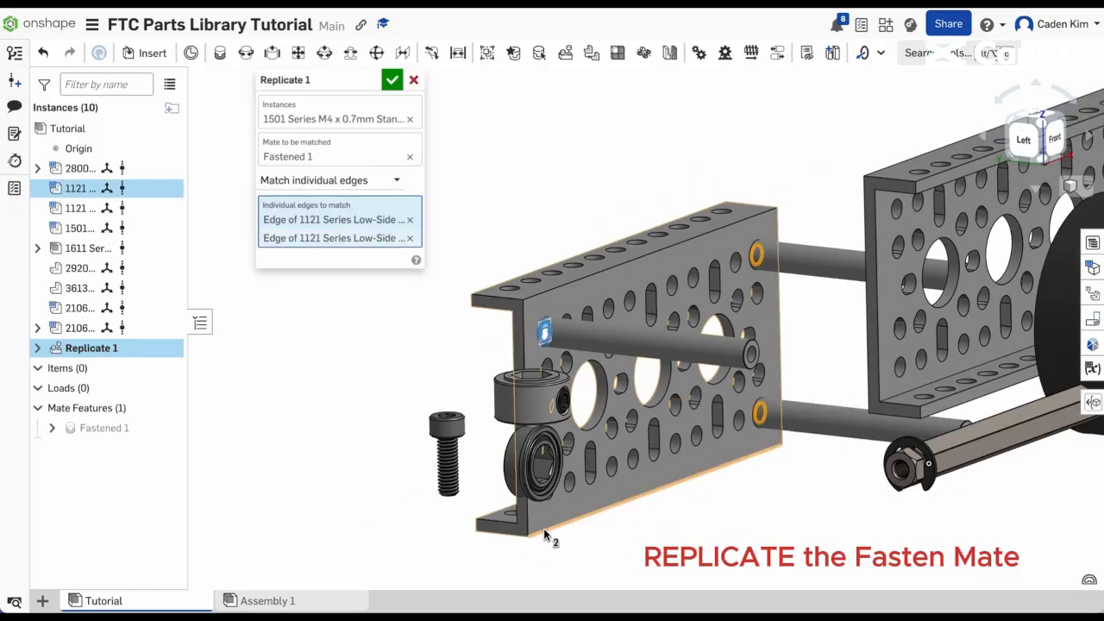
{"action": "right_click_drag", "start_coordinate": [543, 527], "coordinate": [524, 524]}
{"action": "left_click", "coordinate": [544, 498]}
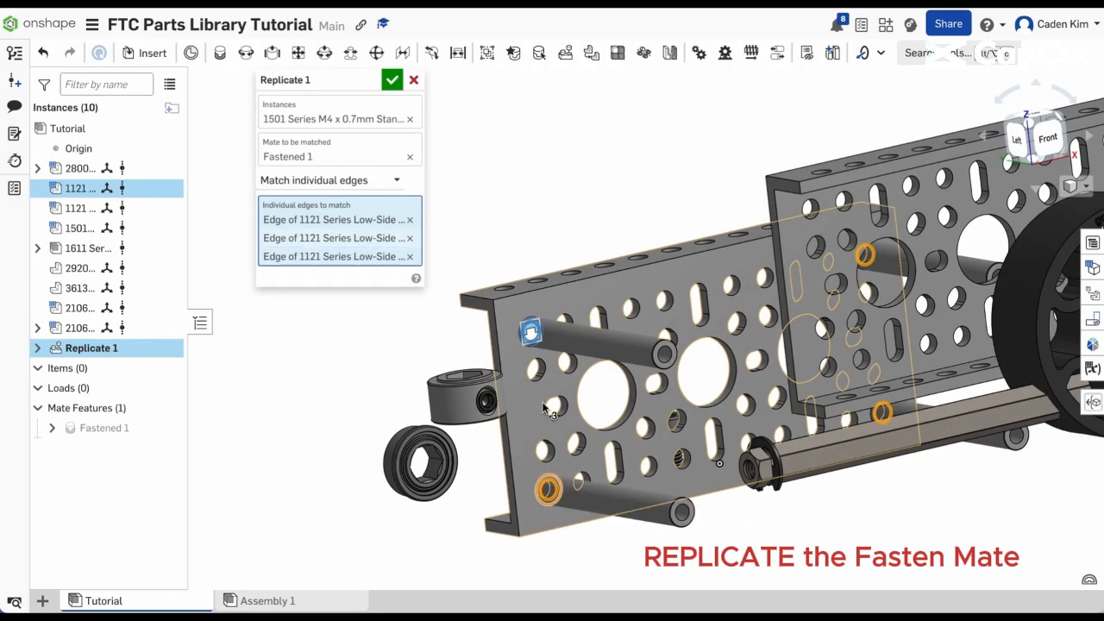
{"action": "left_click", "coordinate": [392, 79]}
{"action": "key", "text": "shift+7"}
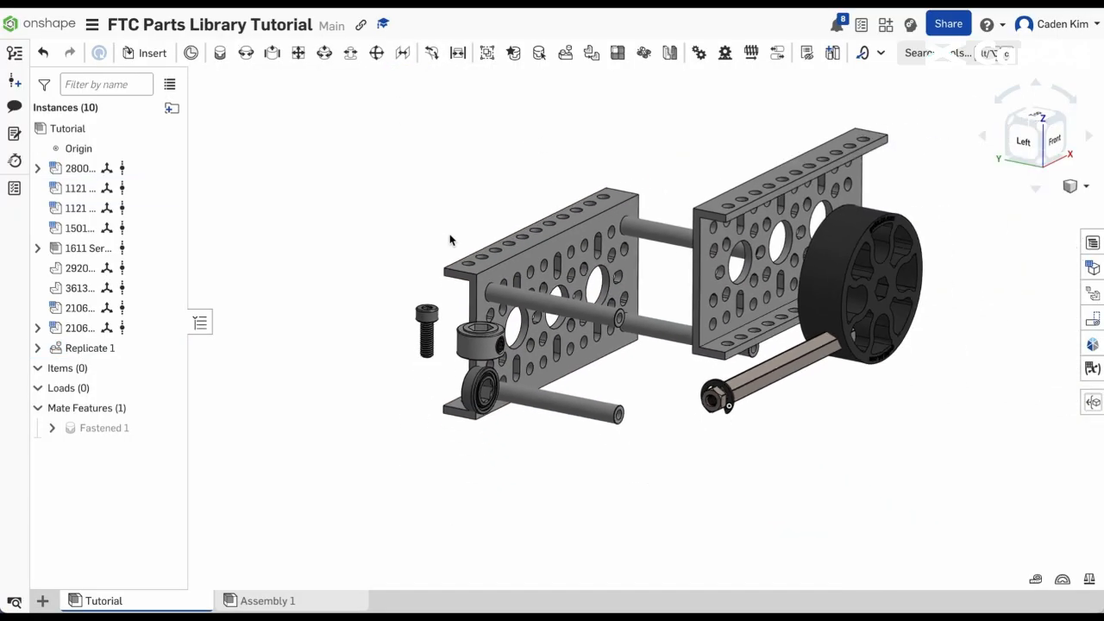
Step: Add a Fastened mate joining the second U-channel's corner hole to the free end of the matching standoff
{"action": "key", "text": "m"}
{"action": "right_click_drag", "start_coordinate": [734, 269], "coordinate": [750, 237]}
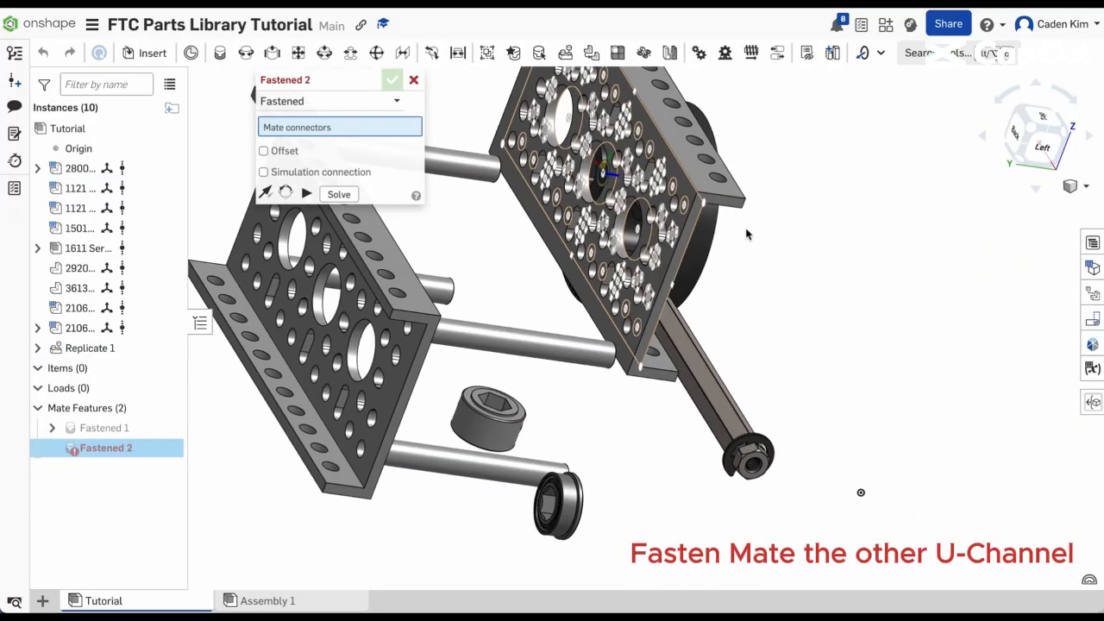
{"action": "scroll", "coordinate": [678, 205], "scroll_direction": "up", "scroll_amount": 5}
{"action": "left_click", "coordinate": [664, 204]}
{"action": "scroll", "coordinate": [677, 206], "scroll_direction": "down", "scroll_amount": 3}
{"action": "right_click_drag", "start_coordinate": [677, 205], "coordinate": [580, 348]}
{"action": "scroll", "coordinate": [578, 345], "scroll_direction": "up", "scroll_amount": 5}
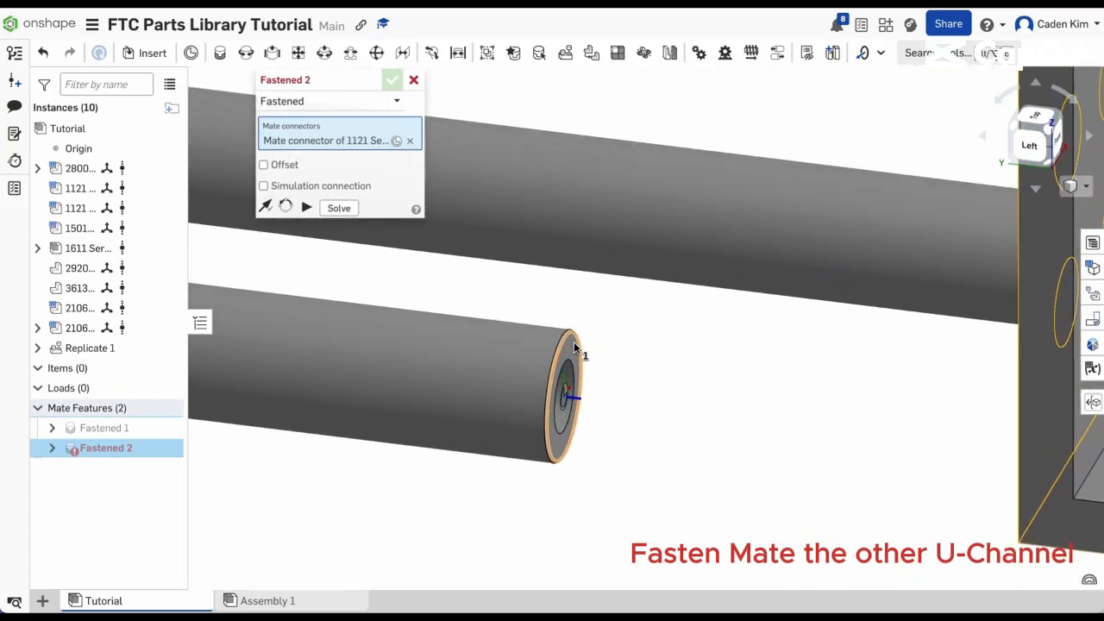
{"action": "left_click", "coordinate": [573, 341]}
{"action": "scroll", "coordinate": [574, 345], "scroll_direction": "down", "scroll_amount": 2}
{"action": "scroll", "coordinate": [574, 345], "scroll_direction": "up", "scroll_amount": 2}
{"action": "left_click", "coordinate": [780, 376]}
{"action": "scroll", "coordinate": [603, 345], "scroll_direction": "down", "scroll_amount": 4}
{"action": "right_click_drag", "start_coordinate": [517, 259], "coordinate": [446, 157]}
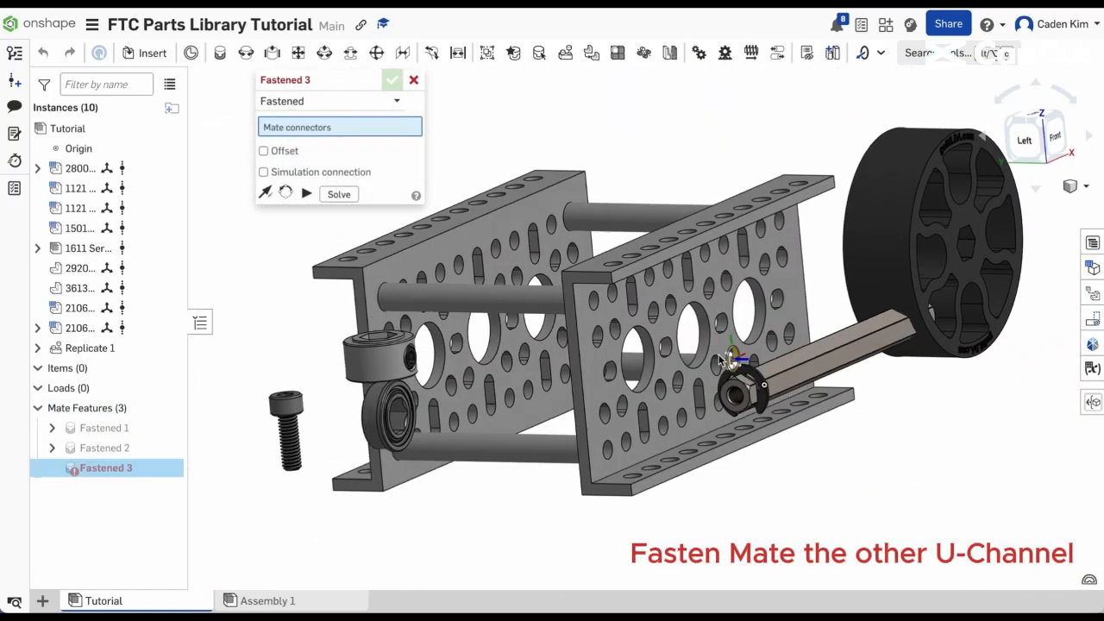
{"action": "left_click", "coordinate": [414, 79]}
Step: Fasten the screw into the second U-channel's upper corner hole, flipping its primary axis so the head faces outward
{"action": "scroll", "coordinate": [261, 429], "scroll_direction": "up", "scroll_amount": 3}
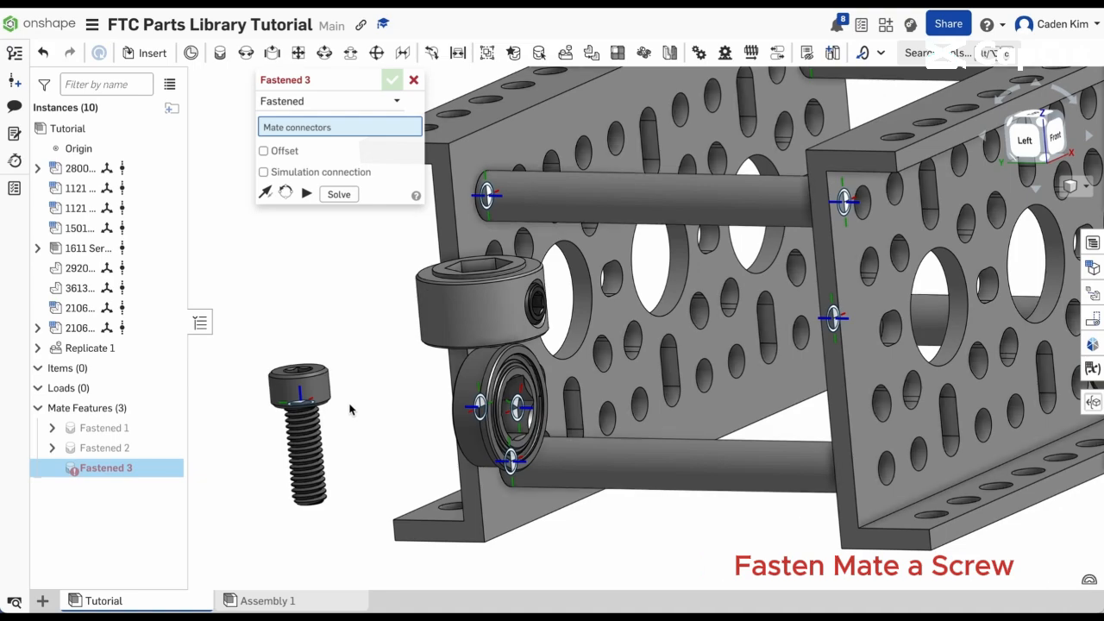
{"action": "left_click", "coordinate": [299, 400]}
{"action": "scroll", "coordinate": [369, 443], "scroll_direction": "down", "scroll_amount": 3}
{"action": "scroll", "coordinate": [627, 299], "scroll_direction": "up", "scroll_amount": 3}
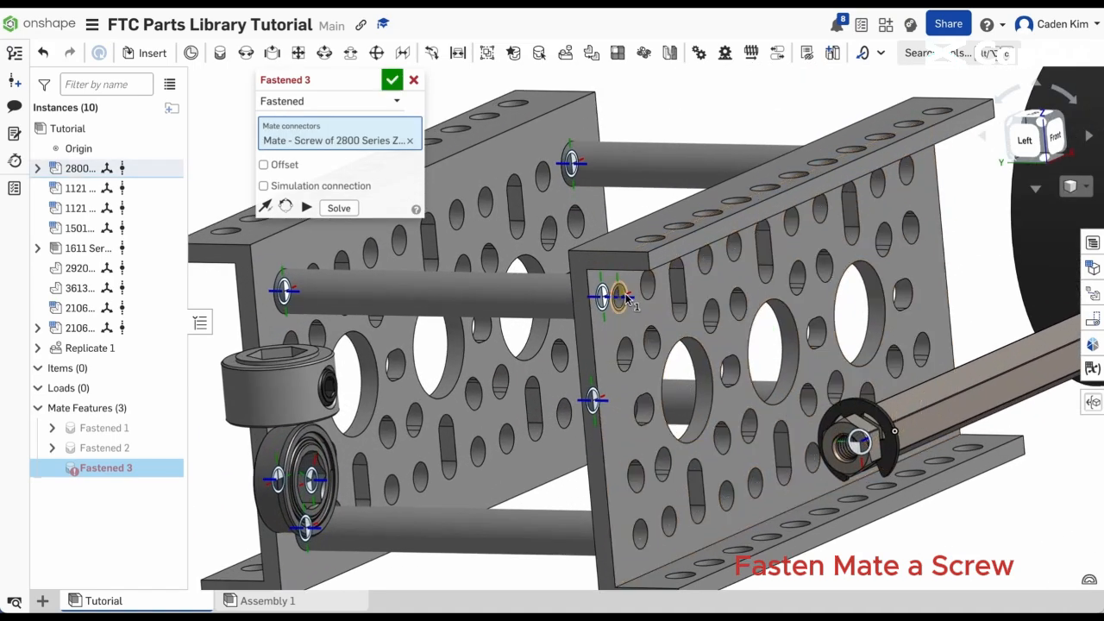
{"action": "left_click", "coordinate": [624, 299]}
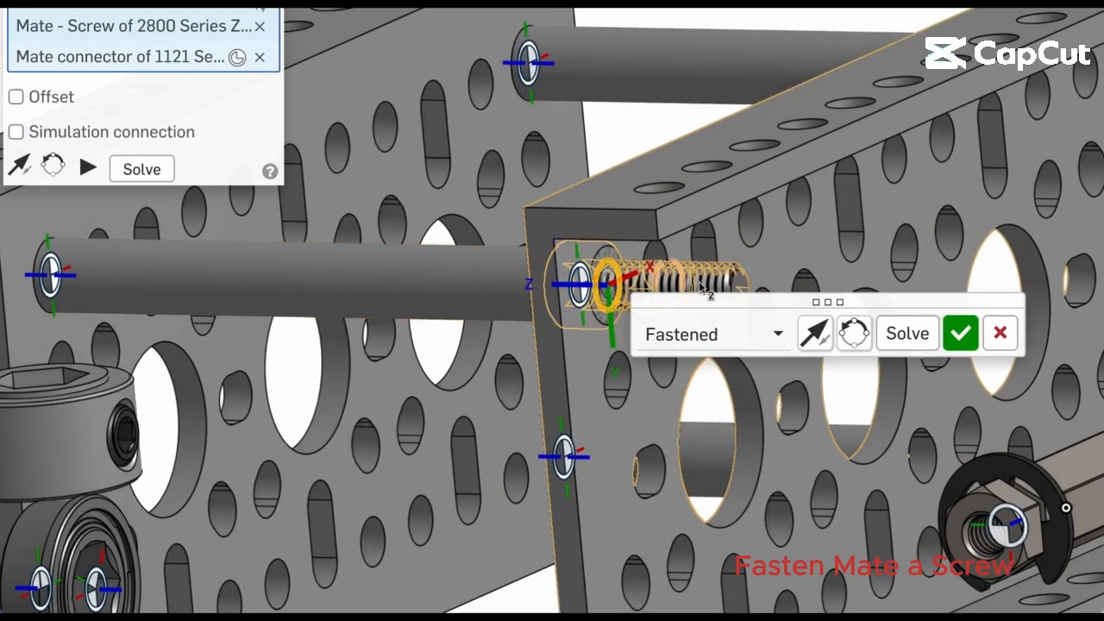
{"action": "scroll", "coordinate": [607, 257], "scroll_direction": "down", "scroll_amount": 5}
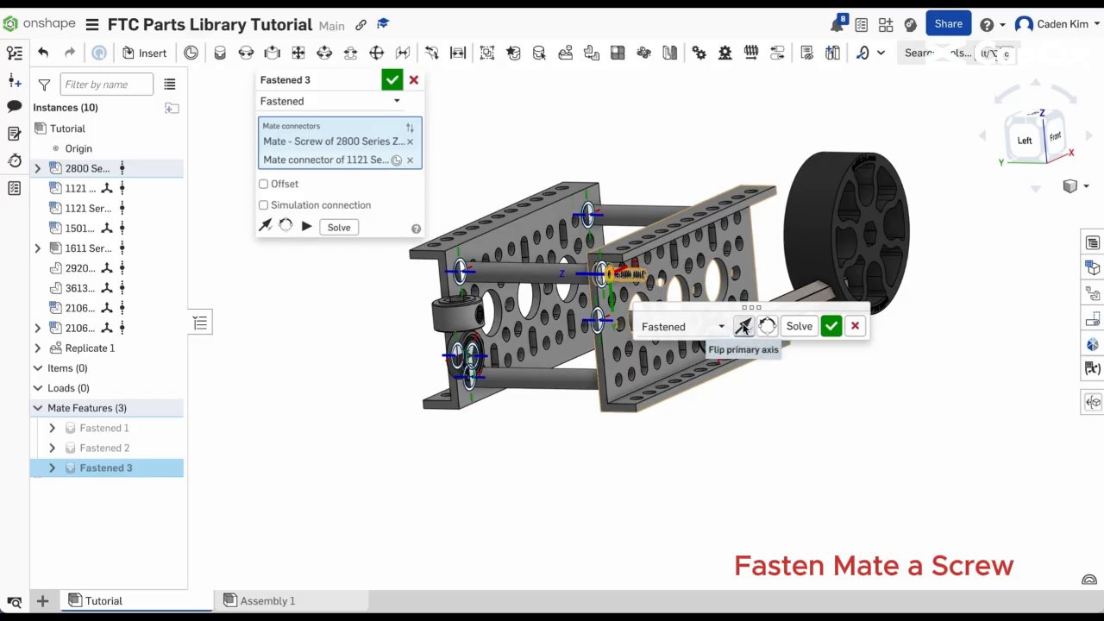
{"action": "left_click", "coordinate": [833, 333]}
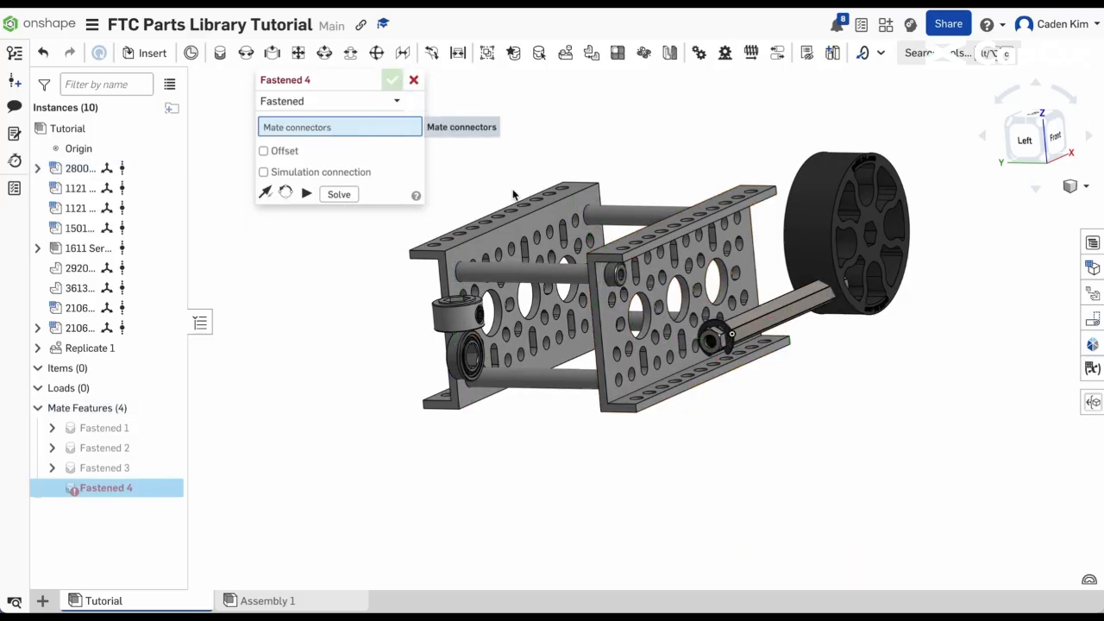
{"action": "scroll", "coordinate": [600, 285], "scroll_direction": "up", "scroll_amount": 5}
{"action": "left_click", "coordinate": [413, 79]}
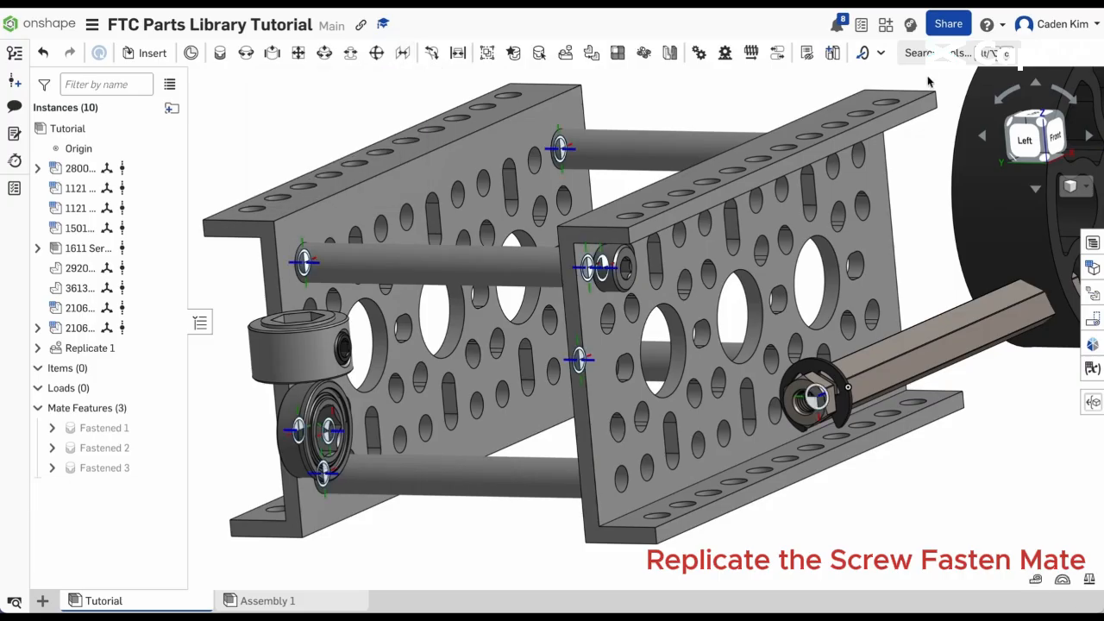
Step: Start a Replicate of the screw based on its fastened mate, using the Match individual edges option
{"action": "key", "text": "alt+c"}
{"action": "type", "text": "repl"}
{"action": "left_click", "coordinate": [757, 126]}
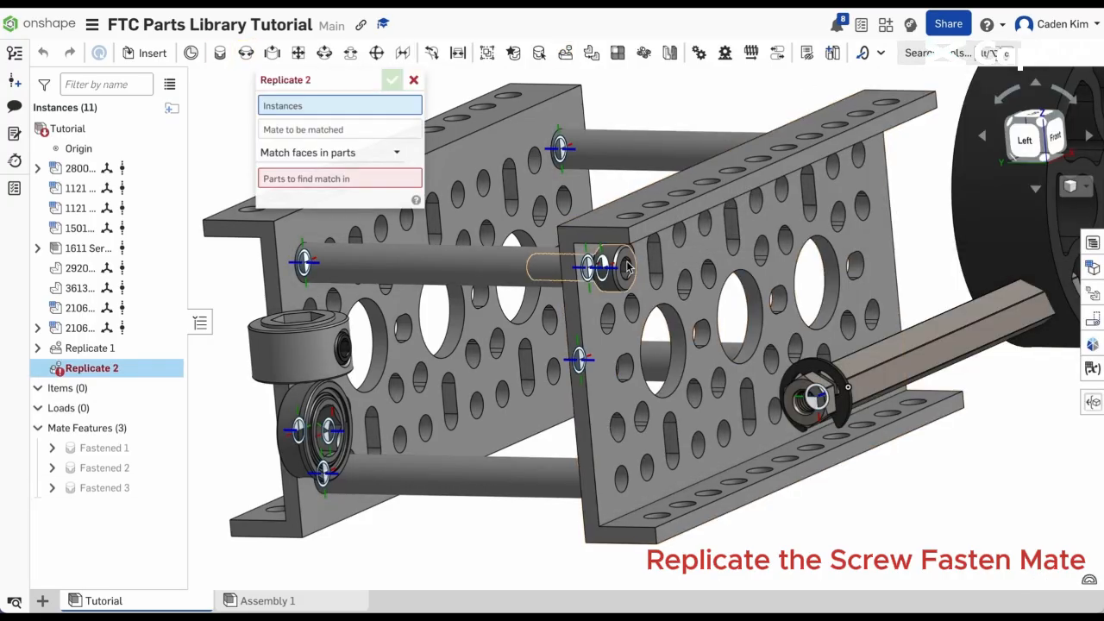
{"action": "left_click", "coordinate": [628, 270]}
{"action": "left_click", "coordinate": [601, 267]}
{"action": "left_click", "coordinate": [371, 179]}
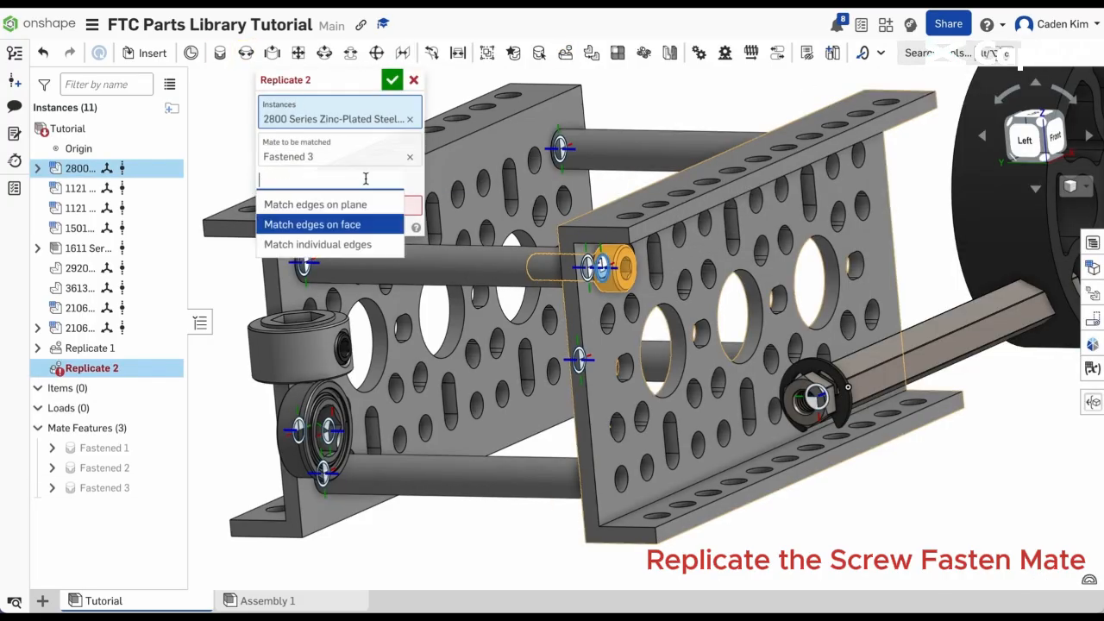
{"action": "left_click", "coordinate": [357, 245]}
Step: Select the edges of the second U-channel's three remaining corner holes as replicate targets for the screw
{"action": "left_click", "coordinate": [860, 164]}
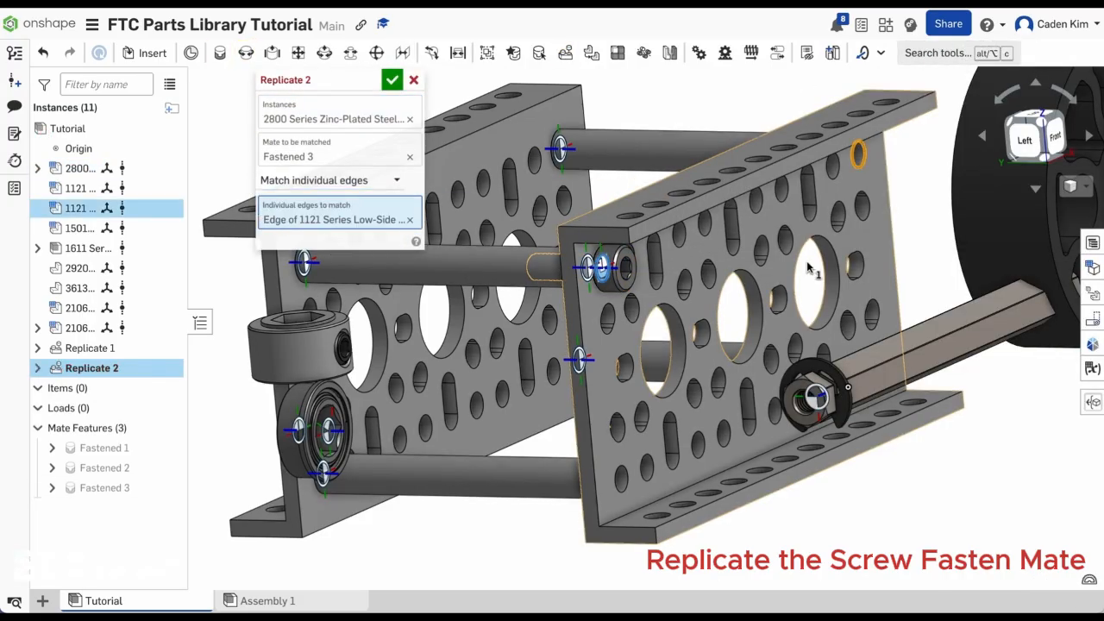
{"action": "left_click", "coordinate": [628, 480]}
{"action": "right_click_drag", "start_coordinate": [690, 384], "coordinate": [833, 423]}
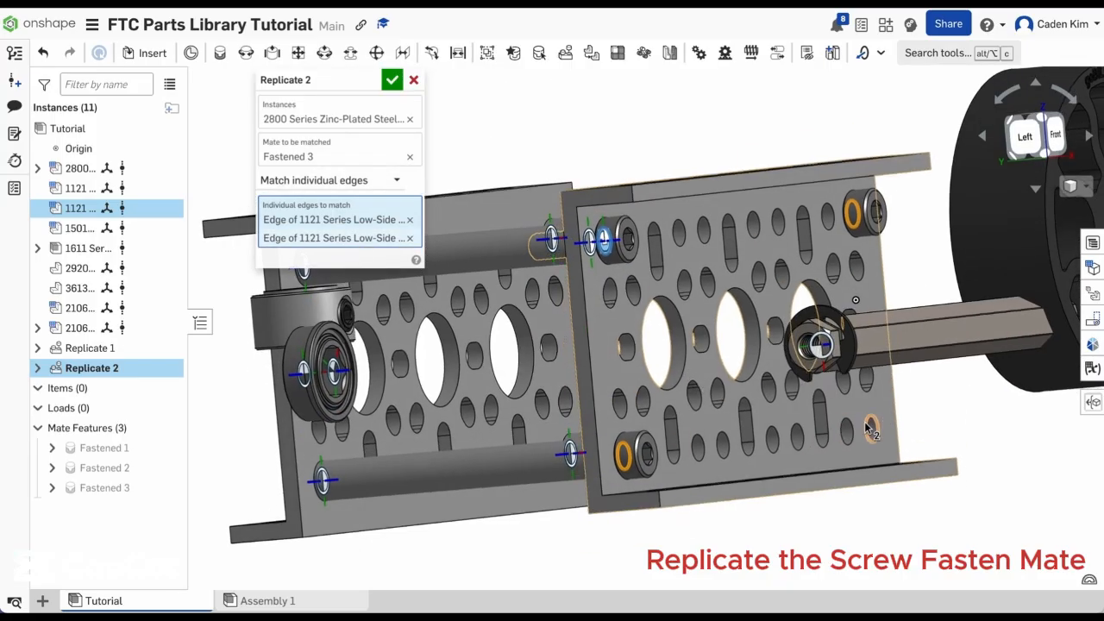
{"action": "left_click", "coordinate": [866, 425]}
Step: Add the four corner hole edges on the first U-channel's outer face to the screw replicate and finish it
{"action": "scroll", "coordinate": [790, 382], "scroll_direction": "down", "scroll_amount": 3}
{"action": "right_click_drag", "start_coordinate": [790, 382], "coordinate": [864, 390]}
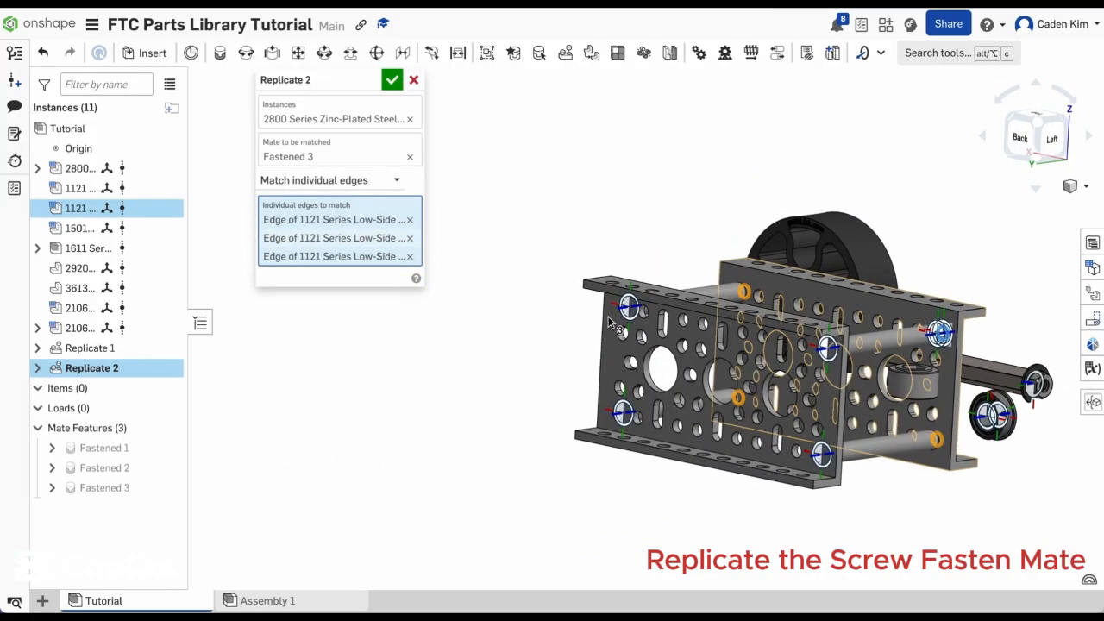
{"action": "scroll", "coordinate": [610, 324], "scroll_direction": "up", "scroll_amount": 3}
{"action": "left_click", "coordinate": [642, 303]}
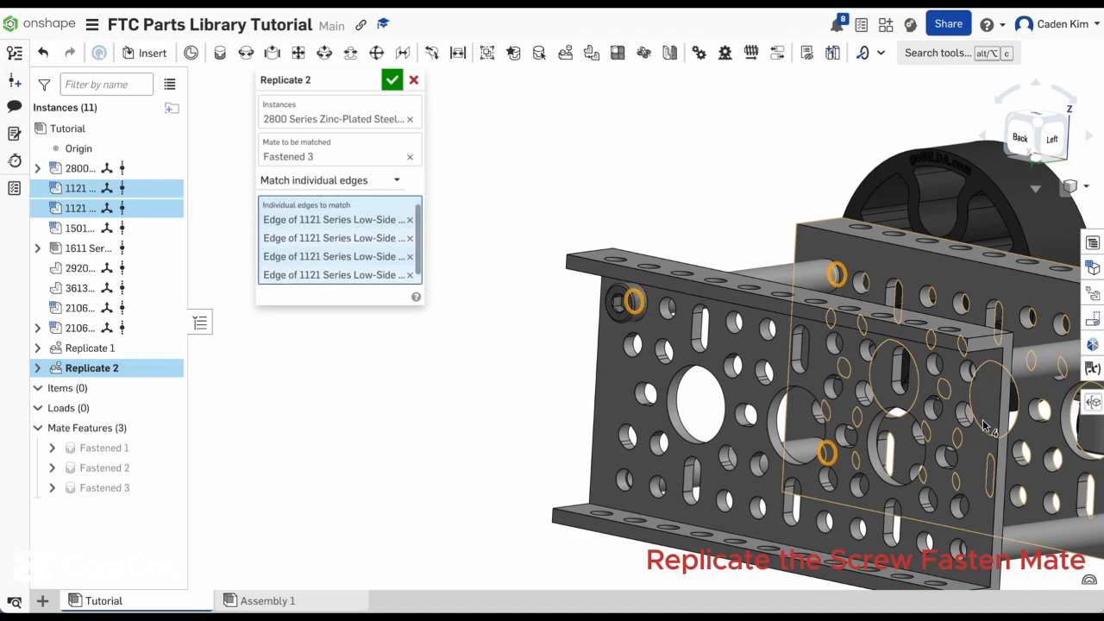
{"action": "left_click", "coordinate": [963, 384]}
{"action": "left_click", "coordinate": [623, 480]}
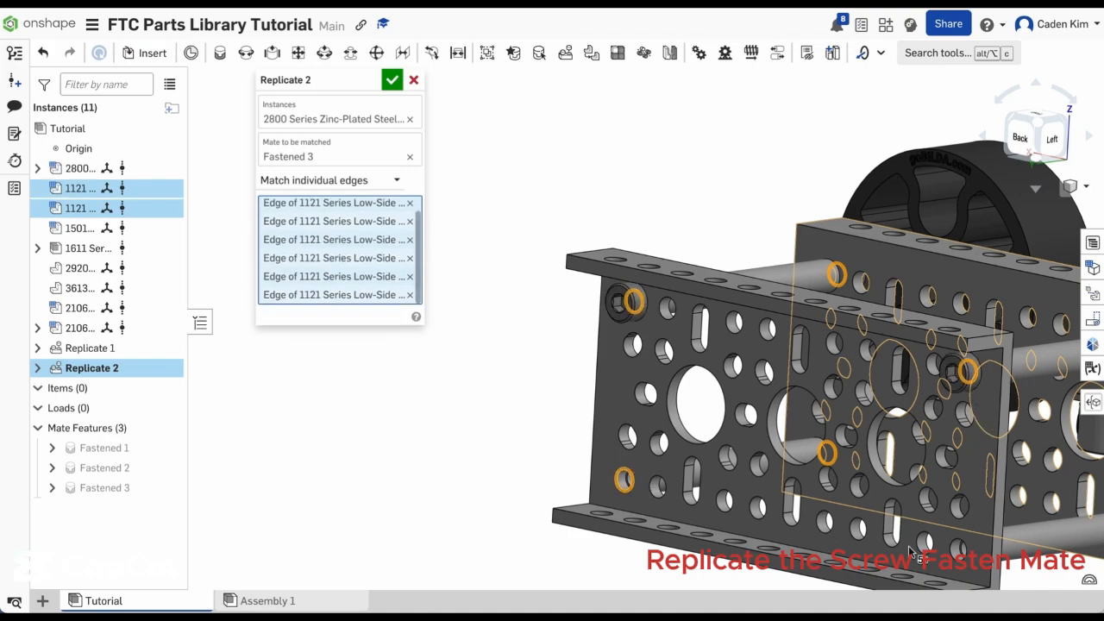
{"action": "left_click", "coordinate": [958, 554]}
{"action": "scroll", "coordinate": [415, 402], "scroll_direction": "down", "scroll_amount": 3}
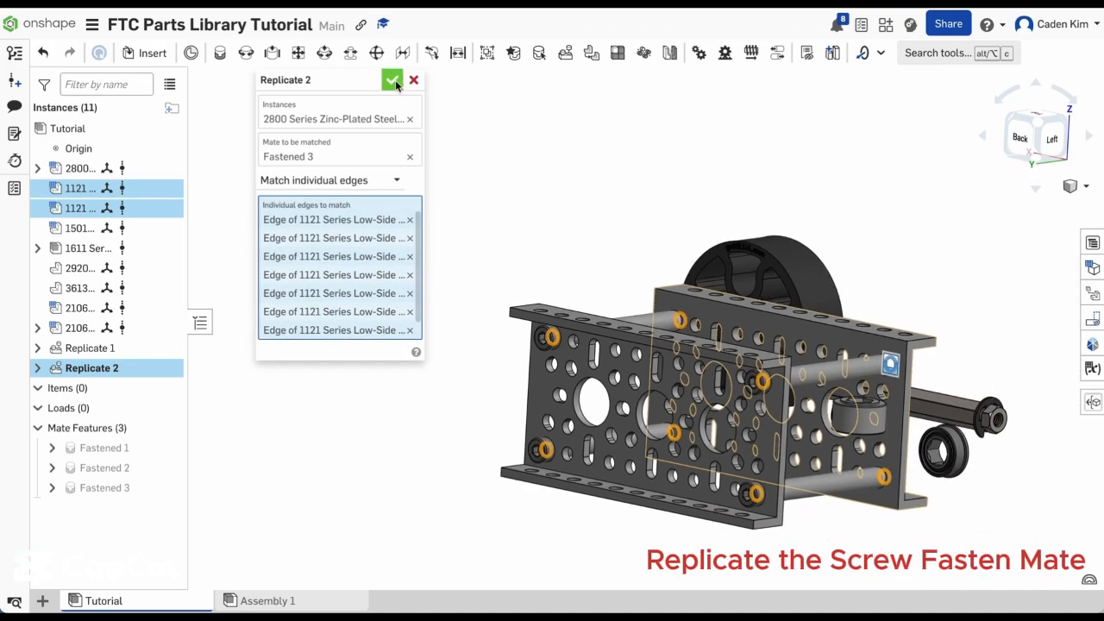
{"action": "left_click", "coordinate": [394, 82]}
Step: Copy the flanged bearing's outer race and paste it beside the original bearing
{"action": "right_click_drag", "start_coordinate": [394, 83], "coordinate": [949, 291]}
{"action": "scroll", "coordinate": [950, 290], "scroll_direction": "up", "scroll_amount": 3}
{"action": "scroll", "coordinate": [649, 406], "scroll_direction": "down", "scroll_amount": 3}
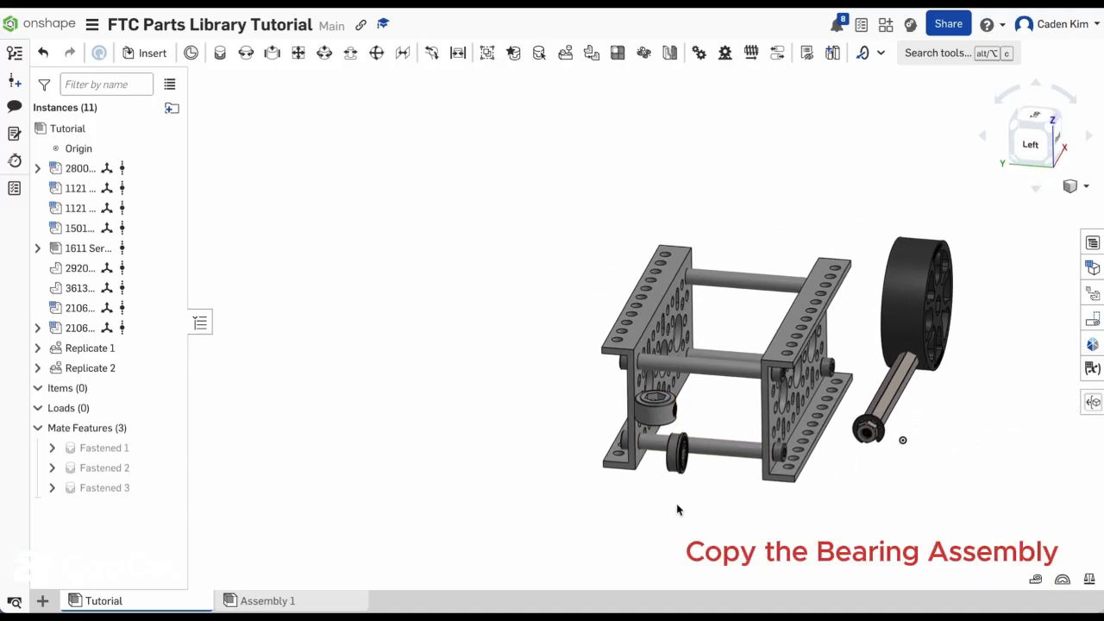
{"action": "scroll", "coordinate": [718, 510], "scroll_direction": "up", "scroll_amount": 3}
{"action": "left_click", "coordinate": [645, 447]}
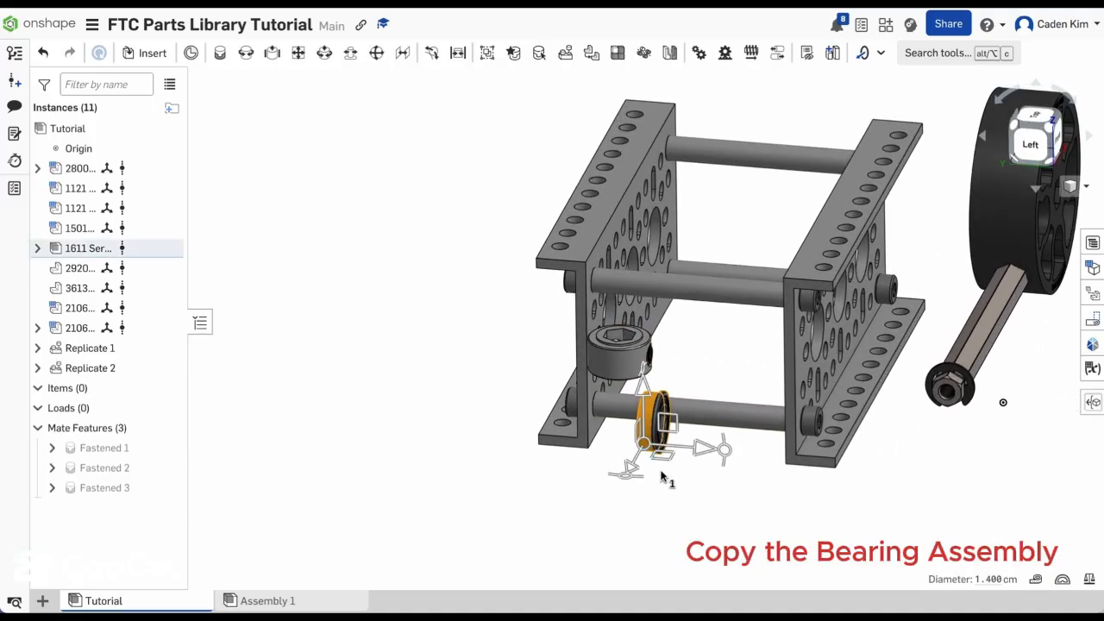
{"action": "left_click", "coordinate": [678, 500]}
{"action": "scroll", "coordinate": [654, 442], "scroll_direction": "up", "scroll_amount": 2}
{"action": "left_click", "coordinate": [653, 442]}
{"action": "key", "text": "ctrl+c"}
{"action": "left_click", "coordinate": [762, 494]}
{"action": "key", "text": "ctrl+v"}
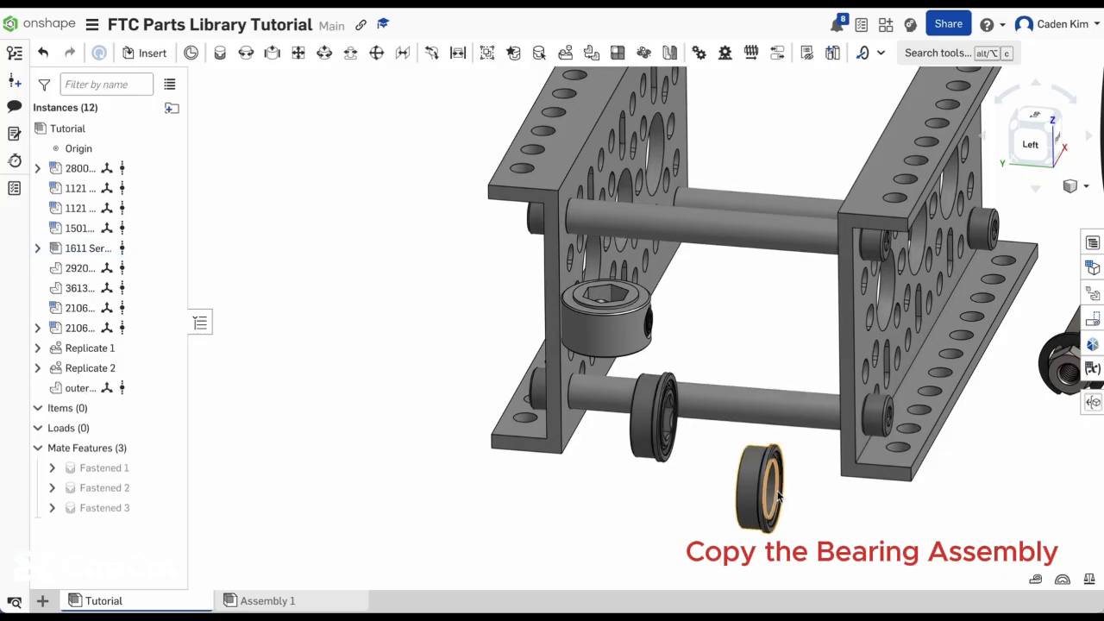
{"action": "left_click", "coordinate": [712, 495]}
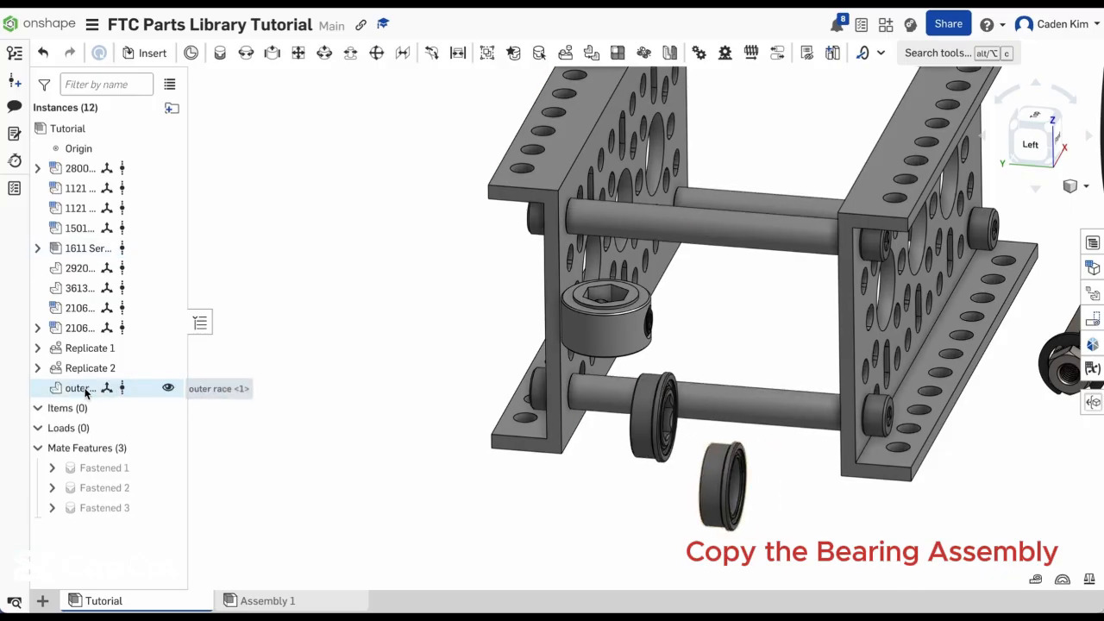
Step: Delete the pasted outer race
{"action": "mouse_move", "coordinate": [706, 497]}
{"action": "right_mouse_down"}
{"action": "mouse_move", "coordinate": [670, 486]}
{"action": "mouse_move", "coordinate": [703, 503]}
{"action": "right_mouse_up"}
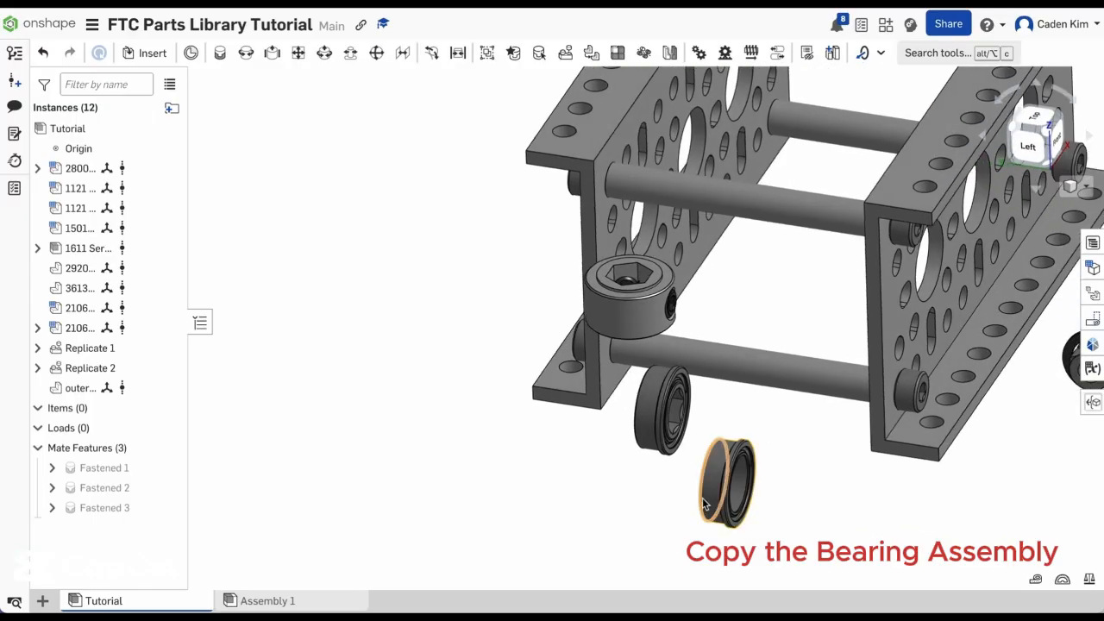
{"action": "left_click", "coordinate": [707, 503]}
{"action": "key", "text": "Delete"}
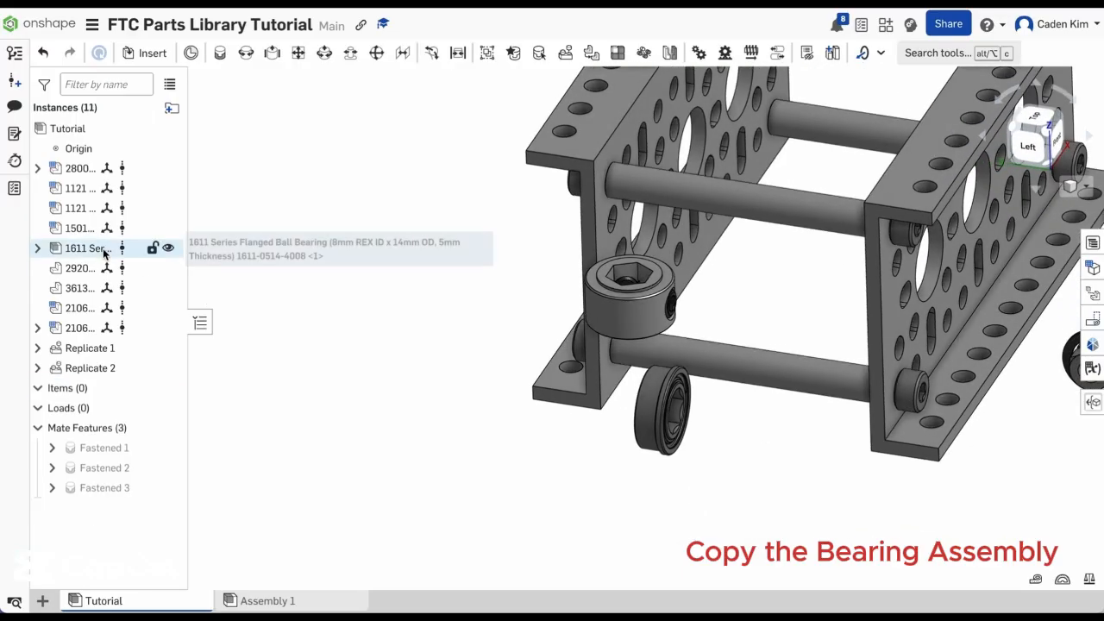
Step: Copy the whole 1611 Series Flanged Ball Bearing subassembly and paste a second one beside the original
{"action": "left_click", "coordinate": [100, 249]}
{"action": "right_click", "coordinate": [100, 249]}
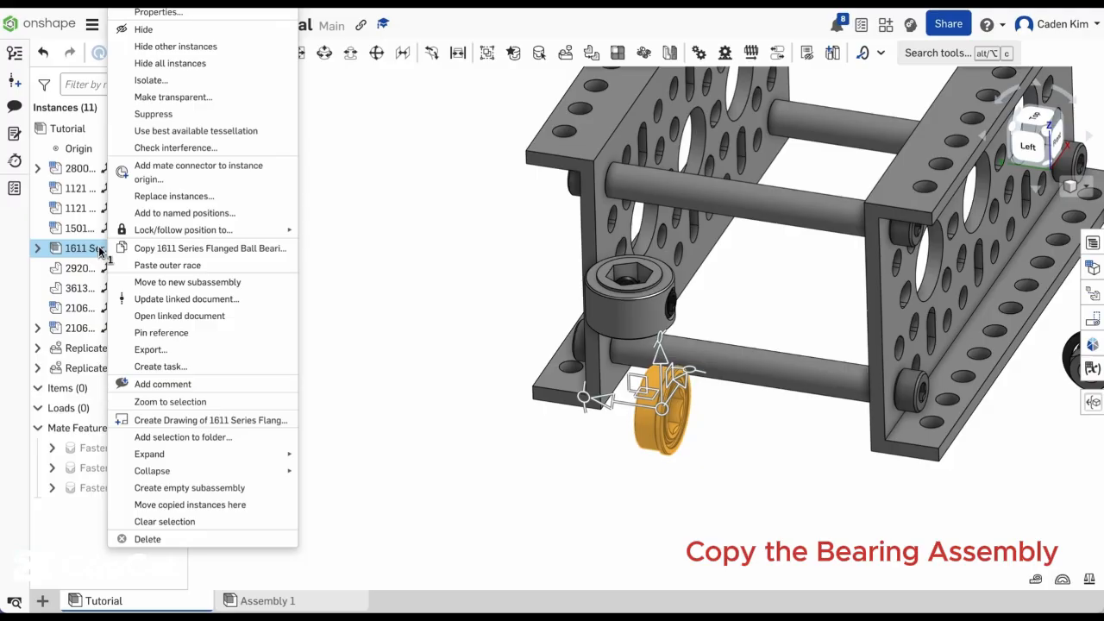
{"action": "left_click", "coordinate": [161, 251]}
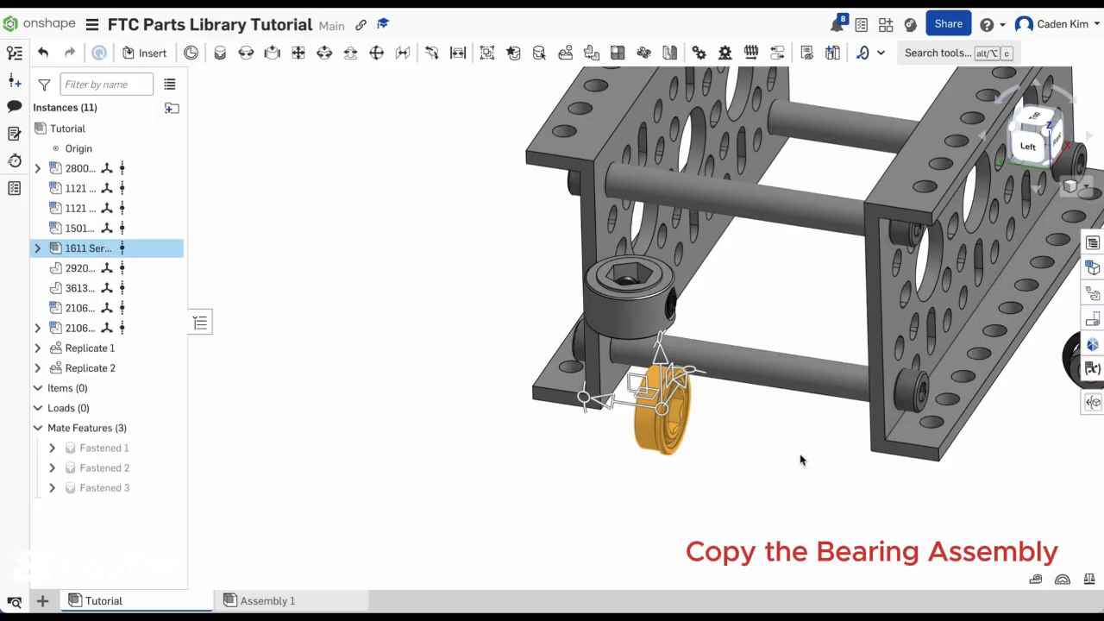
{"action": "key", "text": "ctrl+v"}
Step: Add a Fastened mate seating the copied bearing's flange in the second U-channel's middle large hole
{"action": "key", "text": "m"}
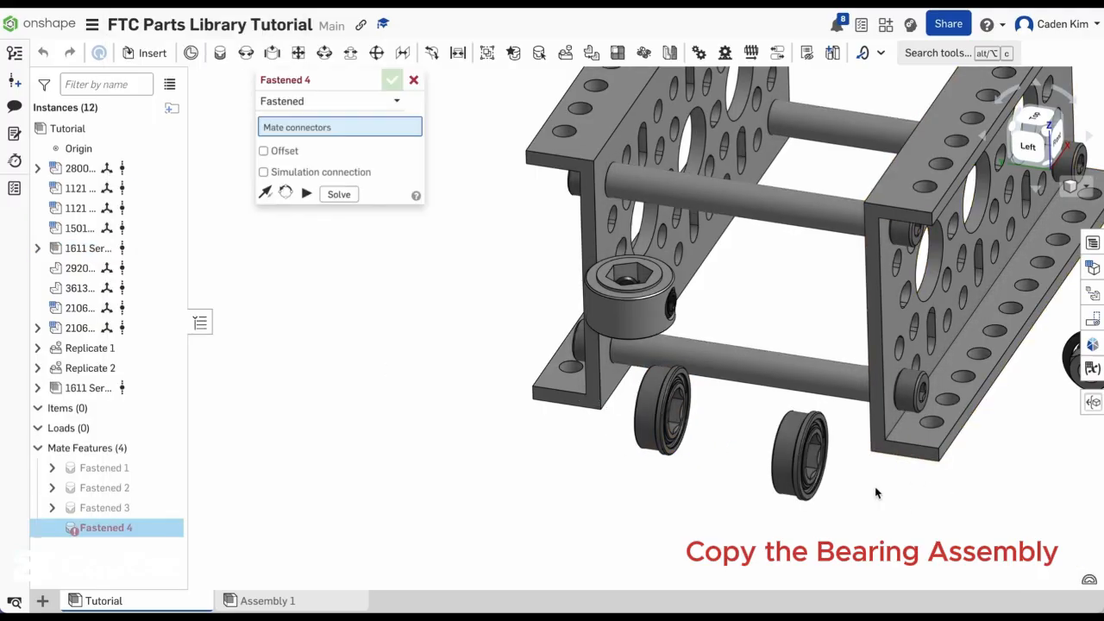
{"action": "scroll", "coordinate": [771, 464], "scroll_direction": "up", "scroll_amount": 6}
{"action": "scroll", "coordinate": [764, 457], "scroll_direction": "up", "scroll_amount": 6}
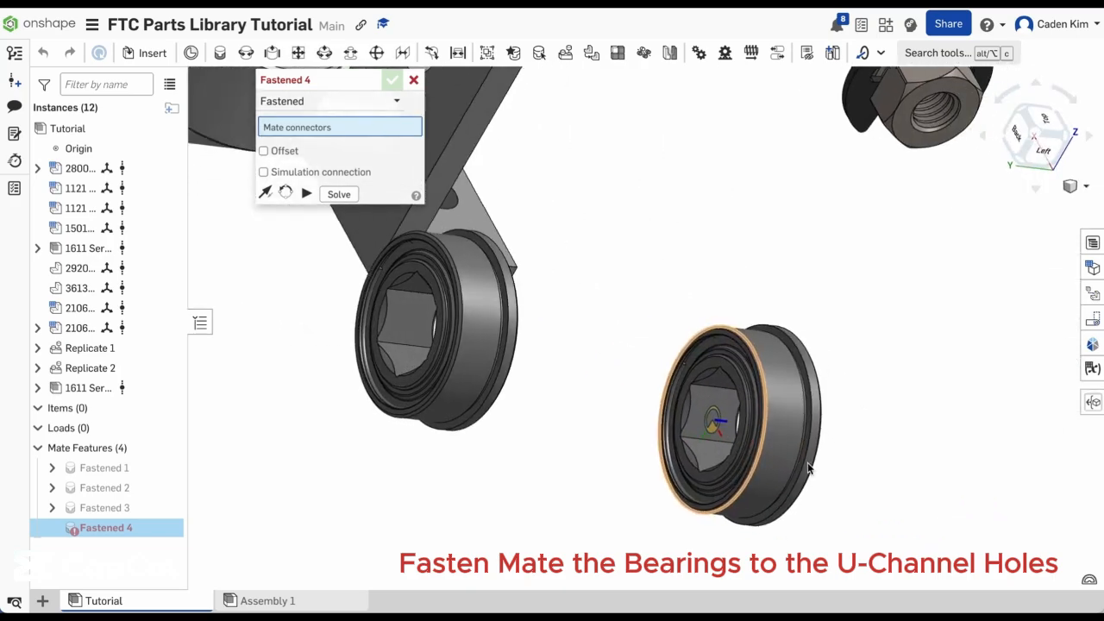
{"action": "left_click", "coordinate": [755, 478]}
{"action": "scroll", "coordinate": [755, 478], "scroll_direction": "down", "scroll_amount": 10}
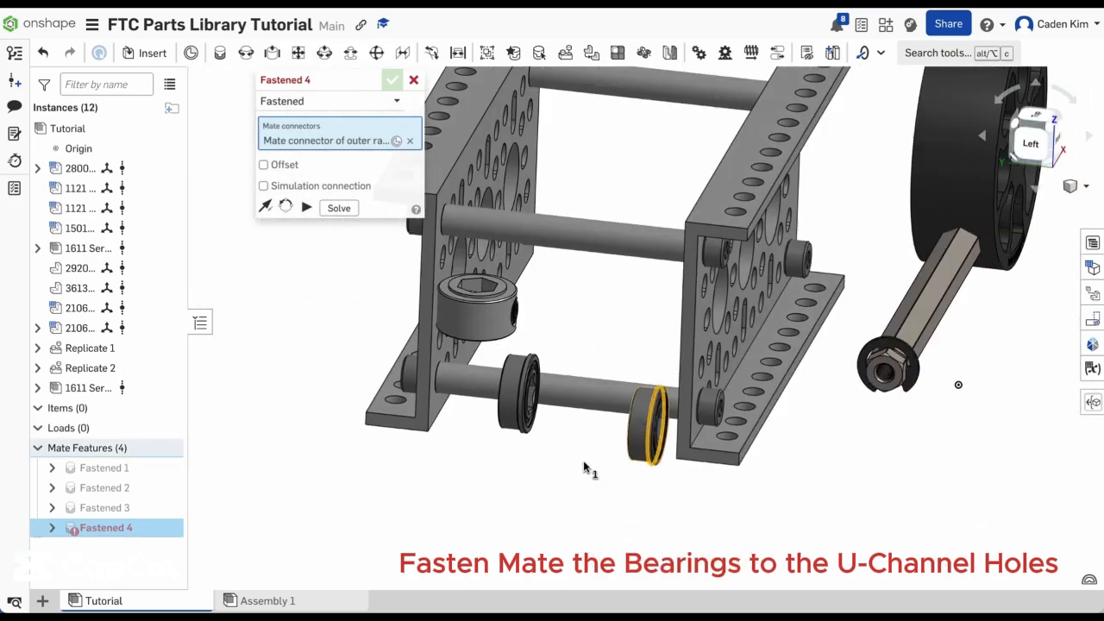
{"action": "right_click_drag", "start_coordinate": [584, 468], "coordinate": [742, 328]}
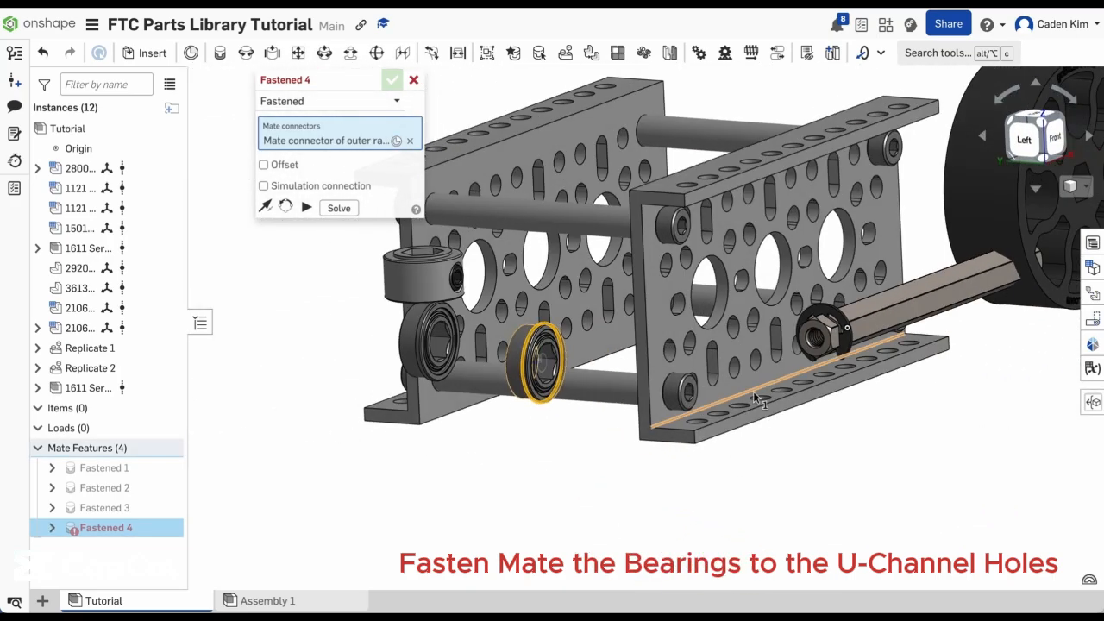
{"action": "left_click", "coordinate": [758, 298]}
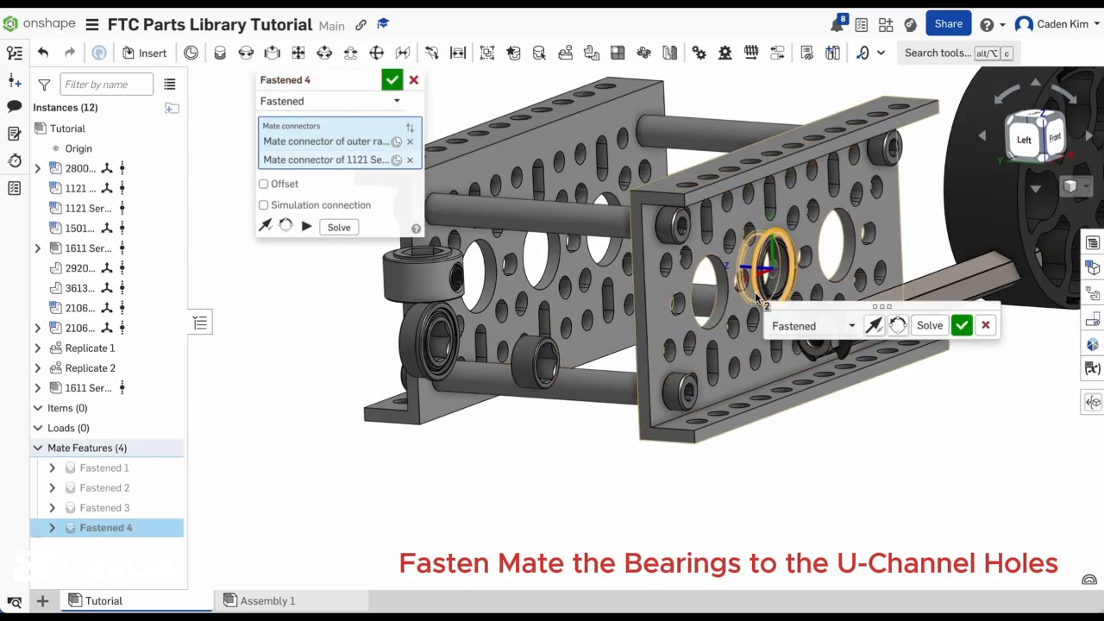
{"action": "left_click", "coordinate": [961, 326]}
Step: Fasten the original bearing's flange into the first U-channel's middle large hole and end the mate command
{"action": "scroll", "coordinate": [409, 297], "scroll_direction": "up", "scroll_amount": 5}
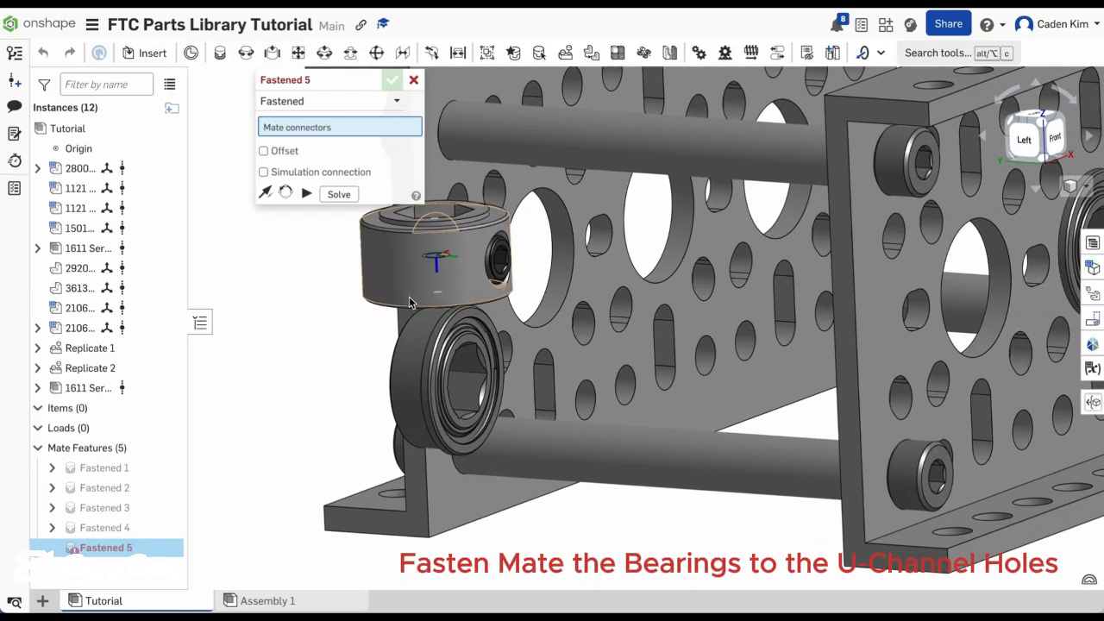
{"action": "scroll", "coordinate": [423, 388], "scroll_direction": "up", "scroll_amount": 5}
{"action": "left_click", "coordinate": [417, 361]}
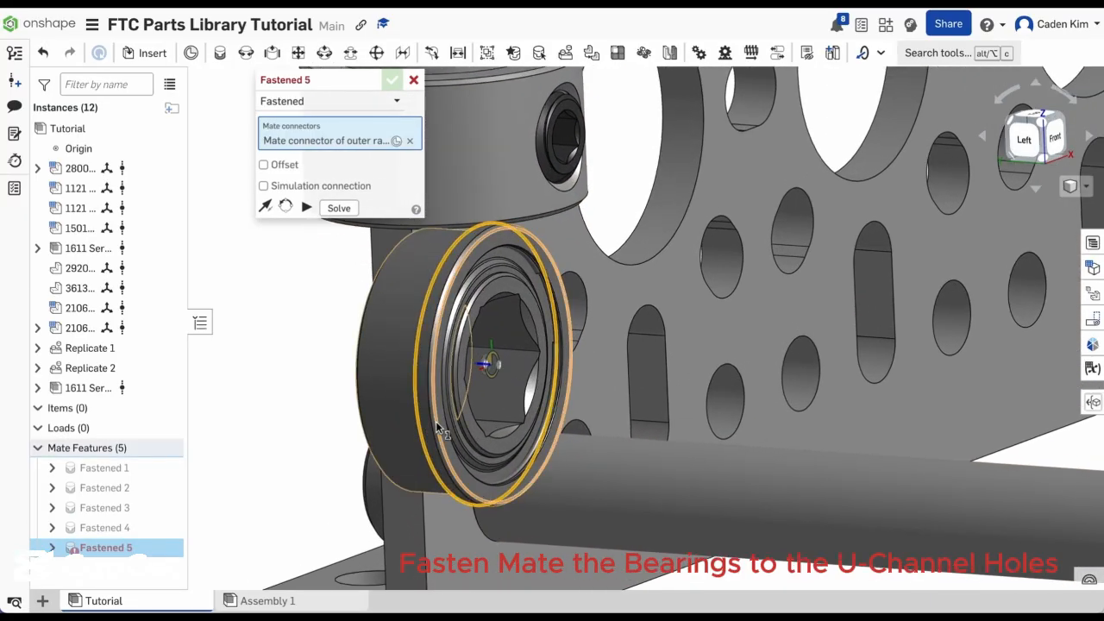
{"action": "scroll", "coordinate": [436, 421], "scroll_direction": "down", "scroll_amount": 5}
{"action": "left_click", "coordinate": [690, 253]}
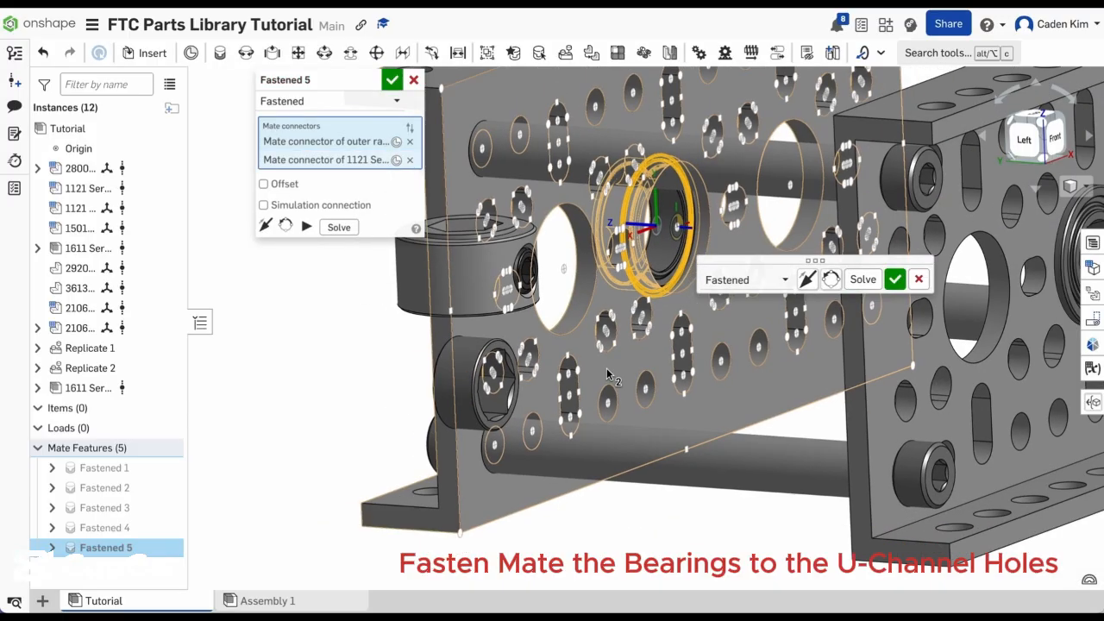
{"action": "left_click", "coordinate": [892, 280]}
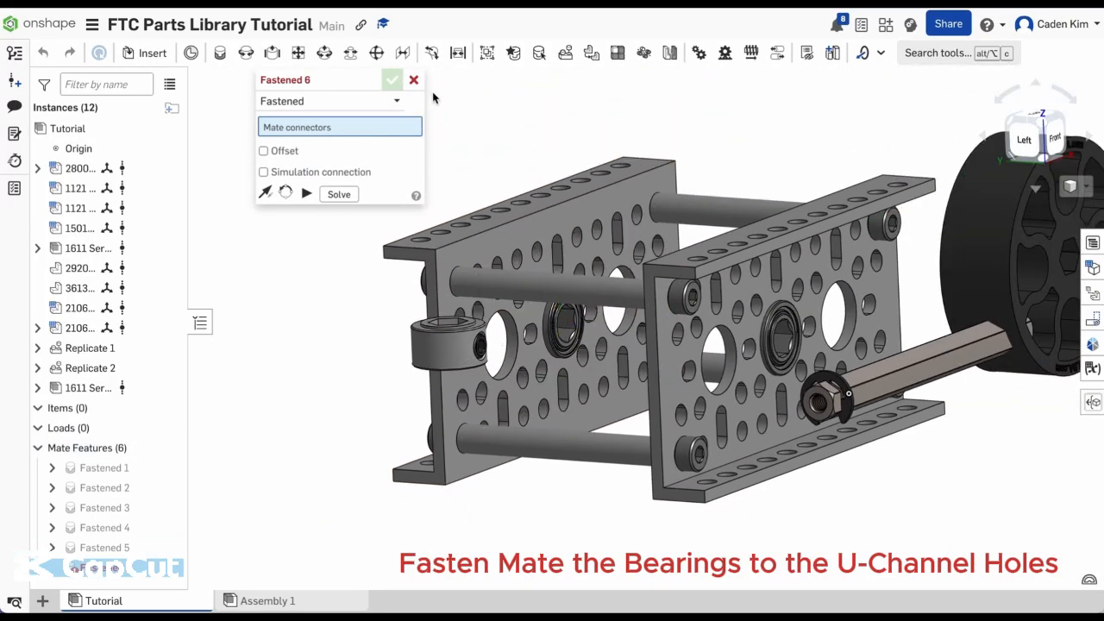
{"action": "left_click", "coordinate": [413, 79]}
Step: Try moving the E-clip off the REX shaft and undo the move
{"action": "scroll", "coordinate": [408, 394], "scroll_direction": "down", "scroll_amount": 3}
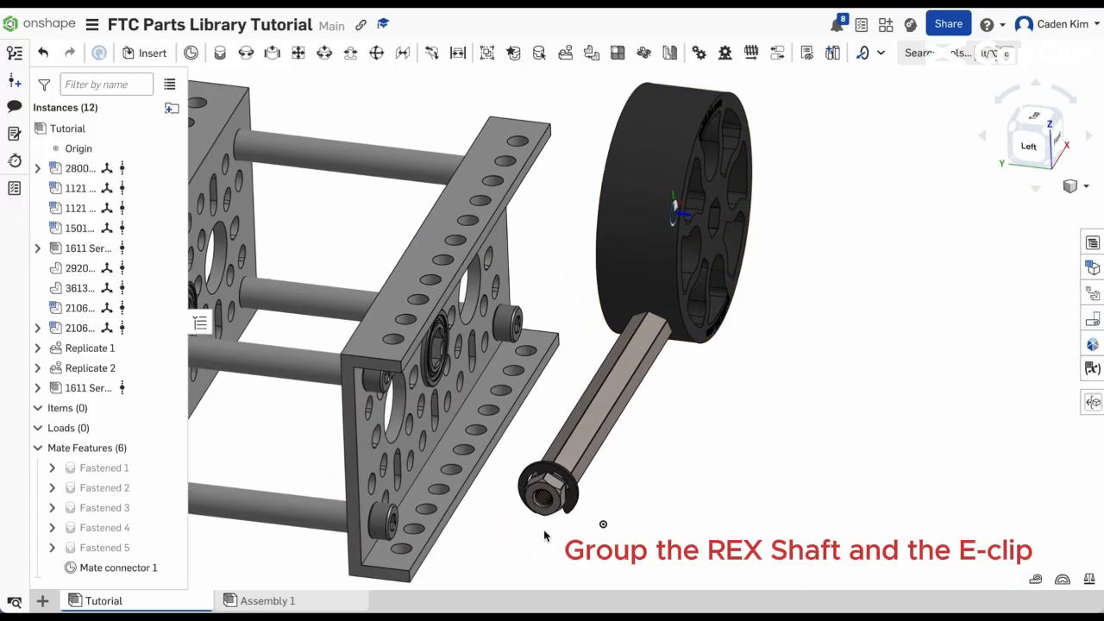
{"action": "right_click_drag", "start_coordinate": [523, 532], "coordinate": [562, 536]}
{"action": "scroll", "coordinate": [725, 434], "scroll_direction": "down", "scroll_amount": 3}
{"action": "scroll", "coordinate": [569, 470], "scroll_direction": "up", "scroll_amount": 5}
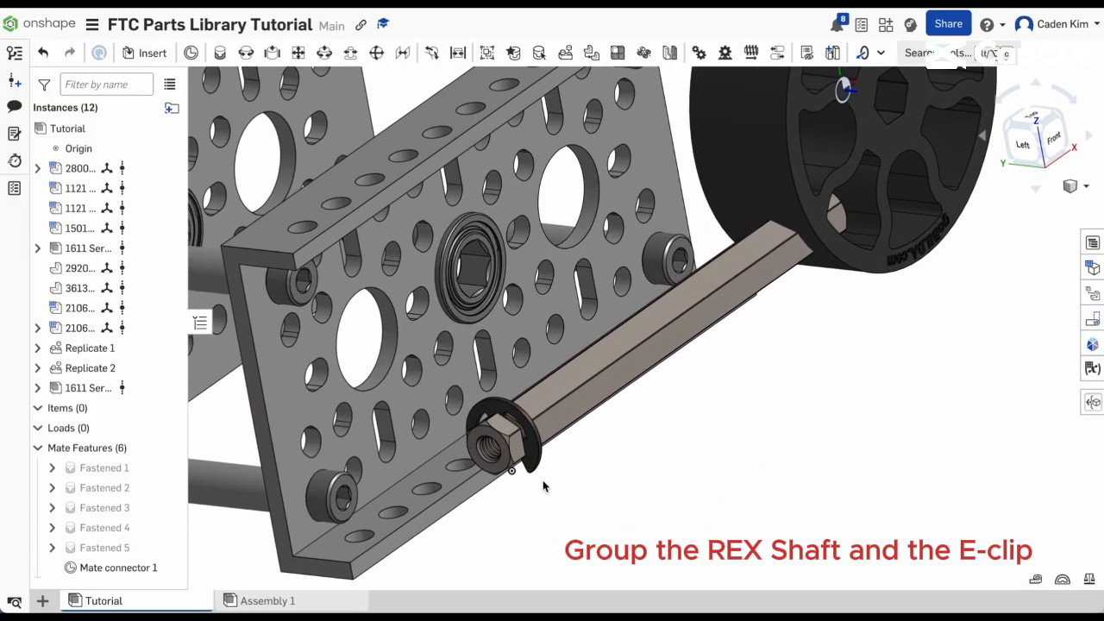
{"action": "left_click_drag", "start_coordinate": [528, 425], "coordinate": [699, 423]}
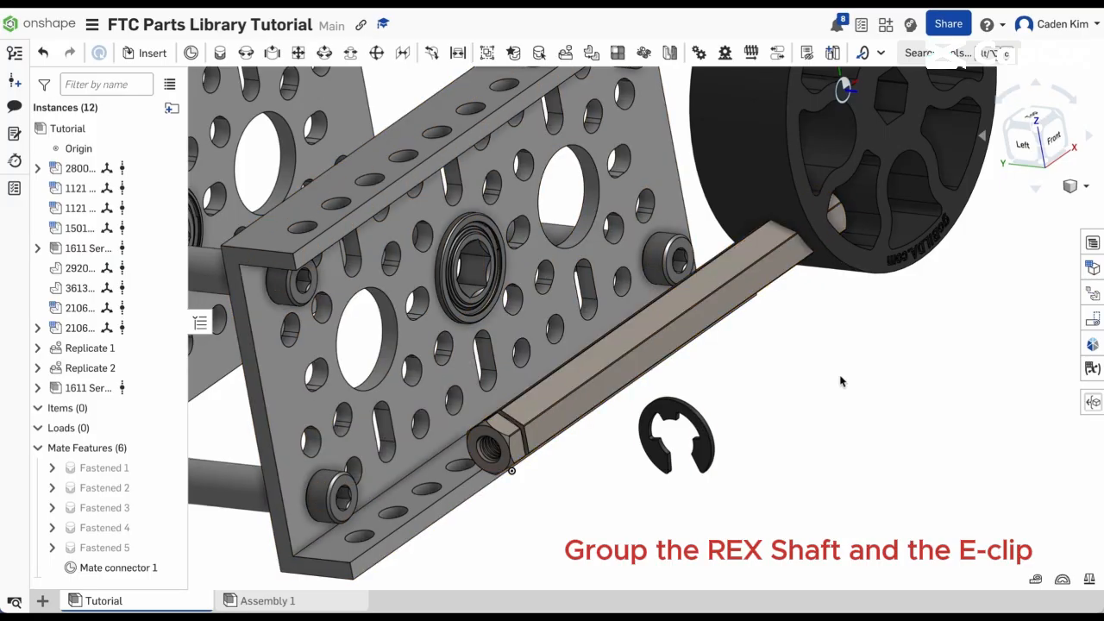
{"action": "key", "text": "ctrl+z"}
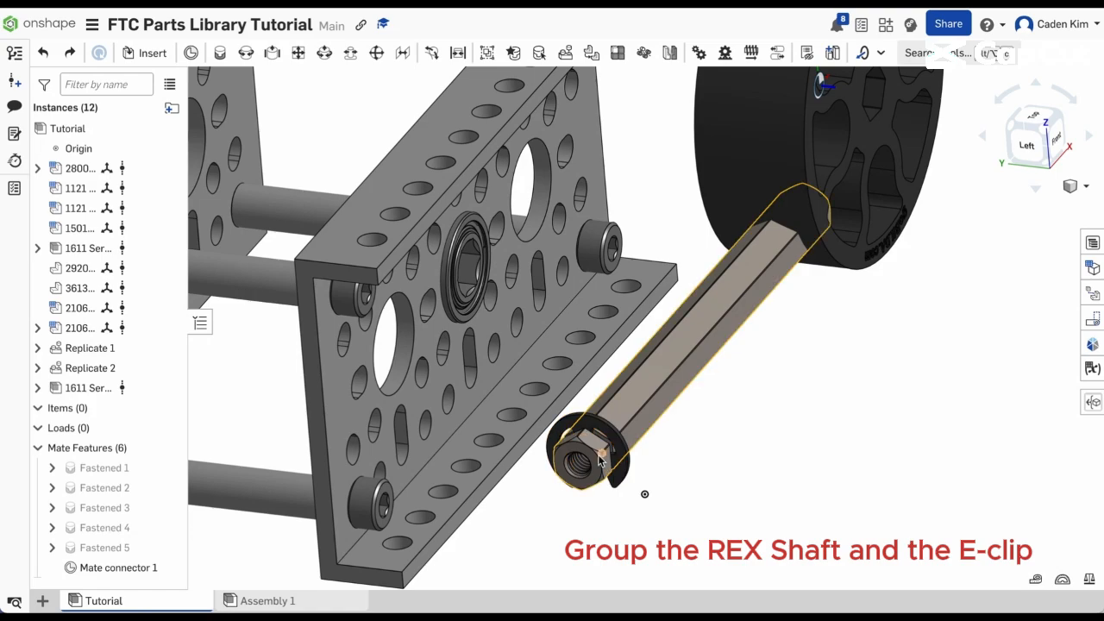
Step: Group the REX shaft and the E-clip together
{"action": "left_click", "coordinate": [619, 440]}
{"action": "left_click", "coordinate": [629, 467]}
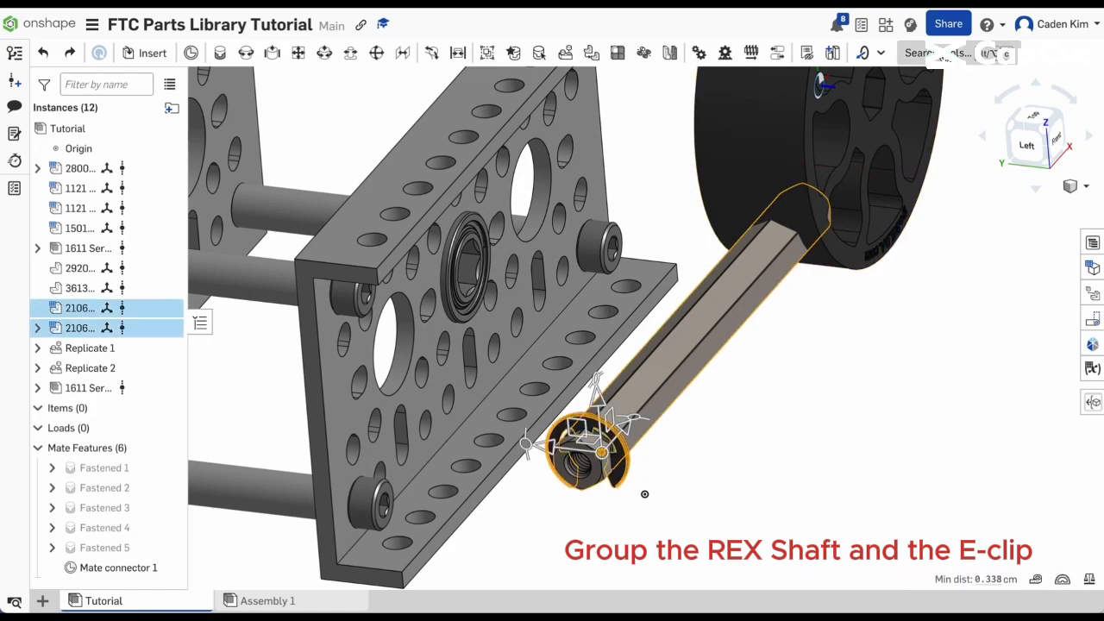
{"action": "key", "text": "alt+c"}
{"action": "type", "text": "gr"}
{"action": "left_click", "coordinate": [689, 130]}
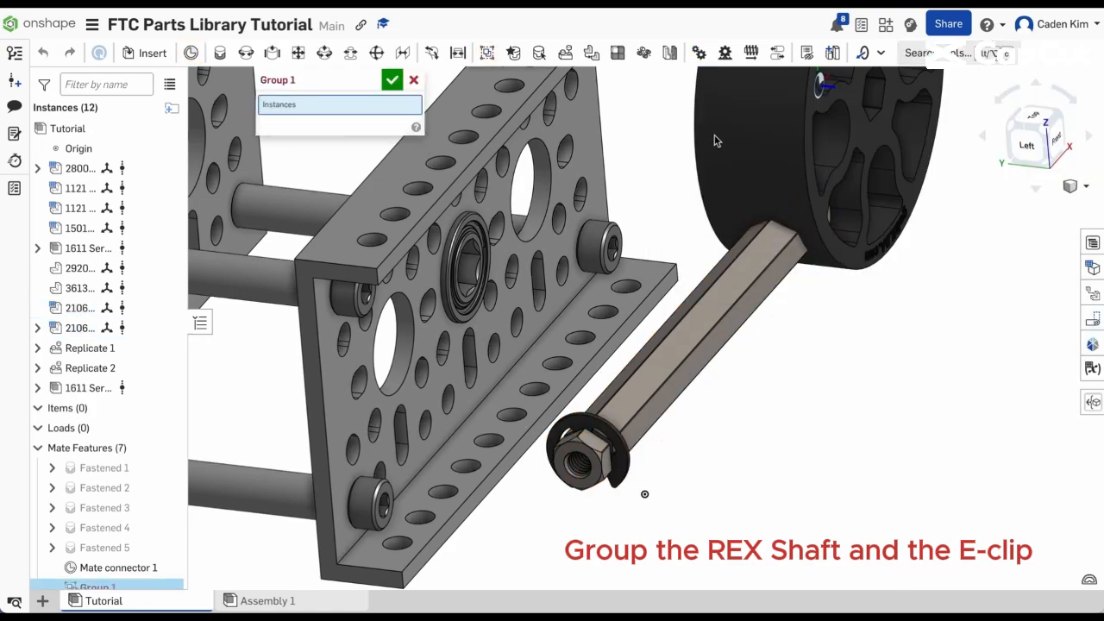
{"action": "left_click", "coordinate": [390, 79]}
Step: Add a Fastened mate seating the E-clip against the inner race of the adjacent bearing, flip its primary axis, and end the mate command
{"action": "key", "text": "j"}
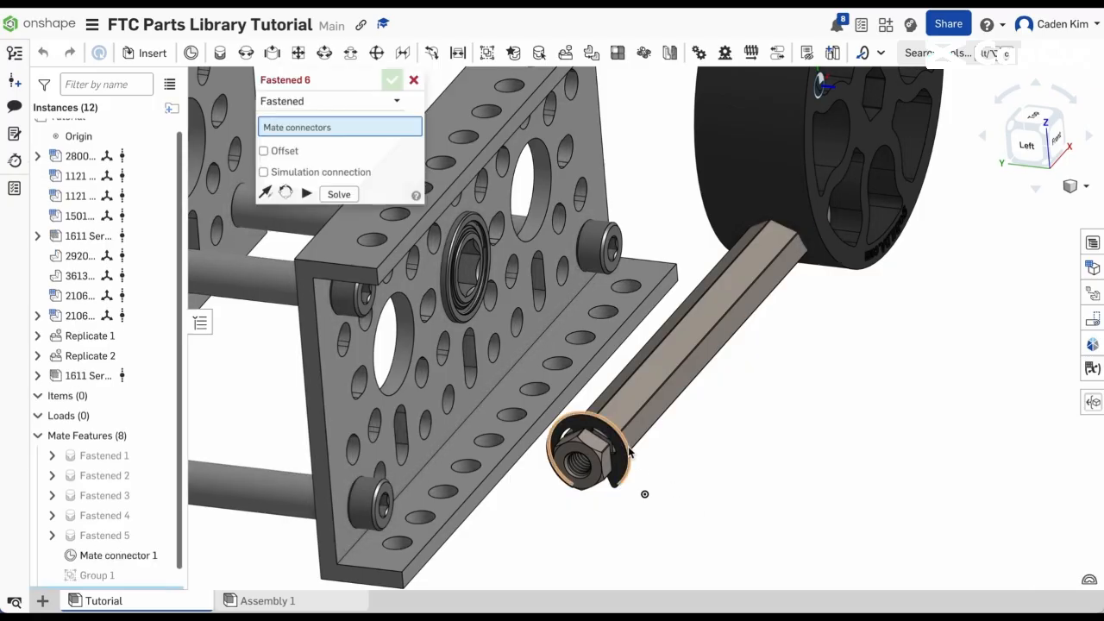
{"action": "scroll", "coordinate": [604, 417], "scroll_direction": "up", "scroll_amount": 5}
{"action": "left_click", "coordinate": [604, 417]}
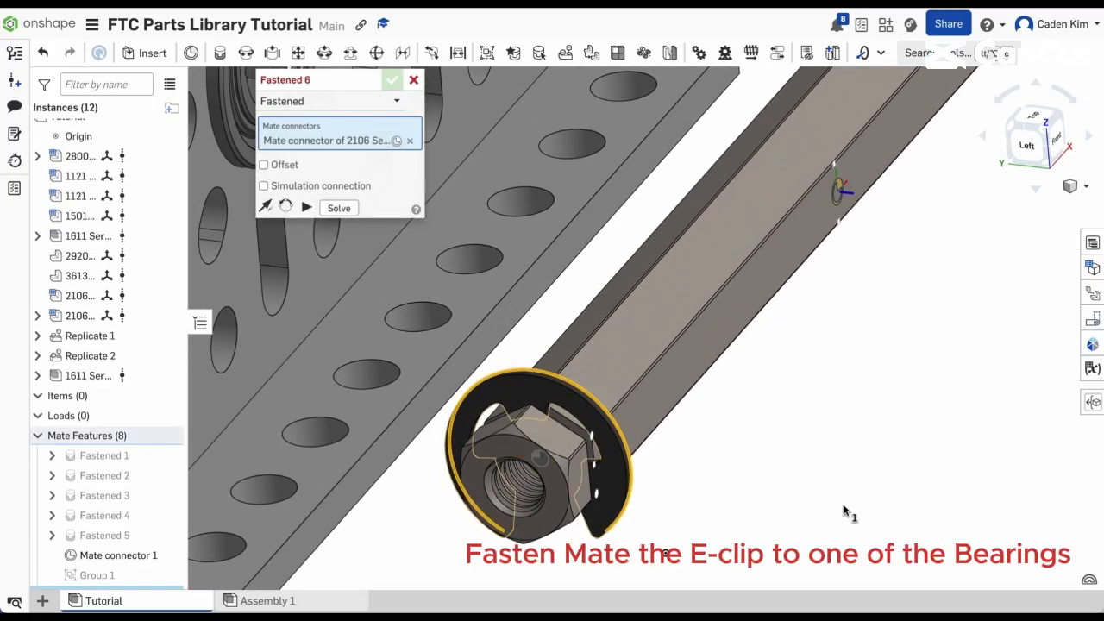
{"action": "scroll", "coordinate": [842, 515], "scroll_direction": "down", "scroll_amount": 5}
{"action": "scroll", "coordinate": [577, 257], "scroll_direction": "up", "scroll_amount": 5}
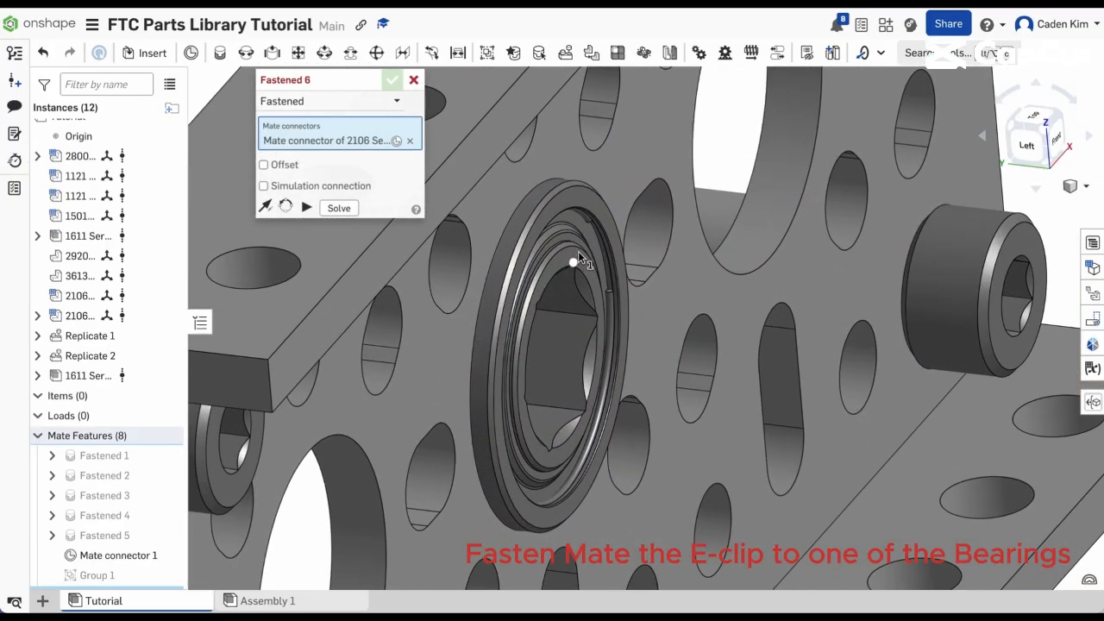
{"action": "left_click", "coordinate": [545, 268]}
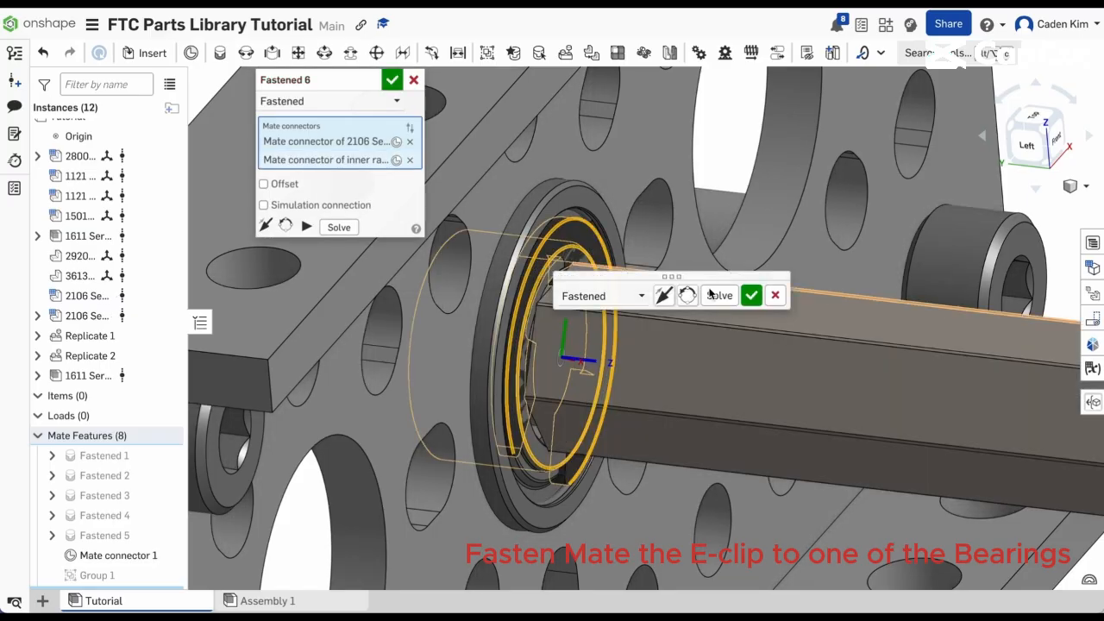
{"action": "left_click", "coordinate": [663, 298]}
{"action": "left_click", "coordinate": [751, 297]}
{"action": "key", "text": "m"}
{"action": "scroll", "coordinate": [713, 297], "scroll_direction": "down", "scroll_amount": 5}
{"action": "scroll", "coordinate": [713, 298], "scroll_direction": "down", "scroll_amount": 3}
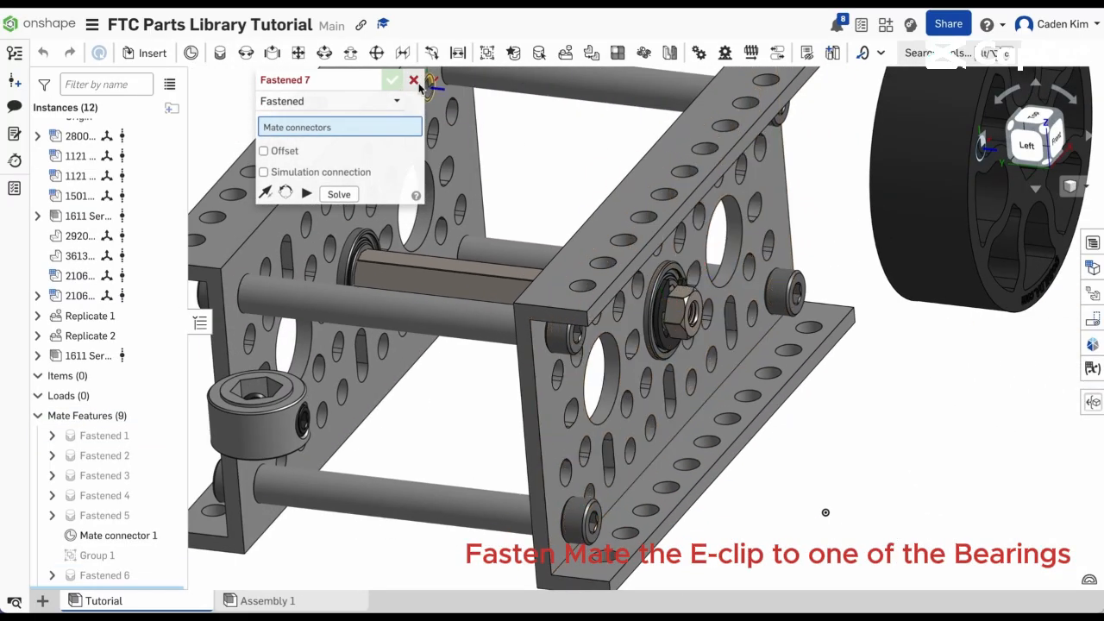
{"action": "left_click", "coordinate": [414, 80]}
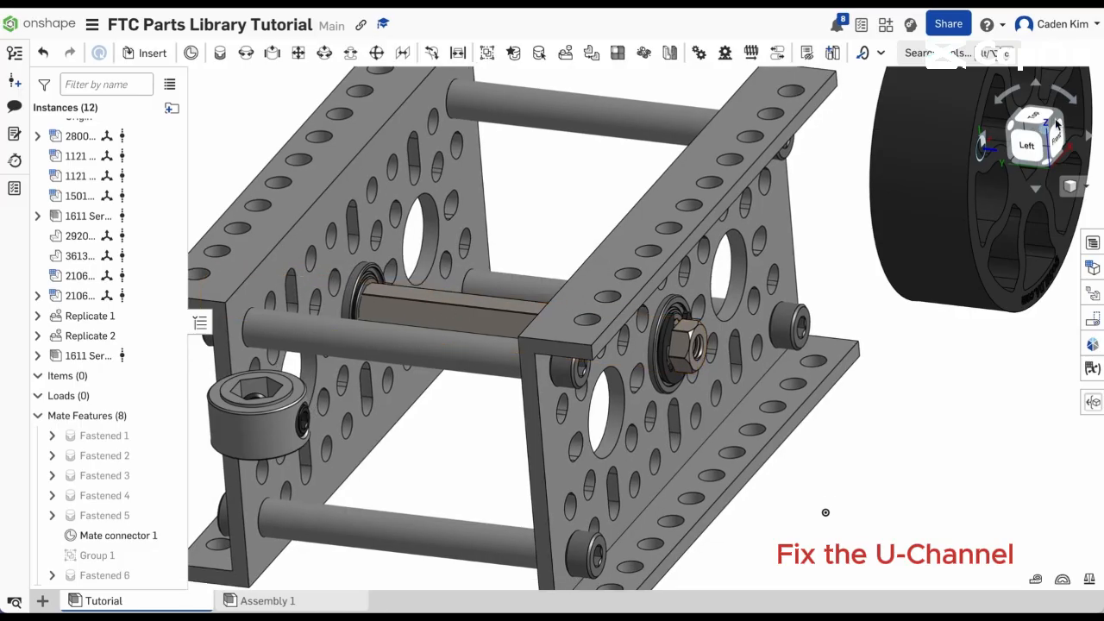
Step: Fix the U-channel on the E-clip side in place
{"action": "right_click", "coordinate": [625, 250]}
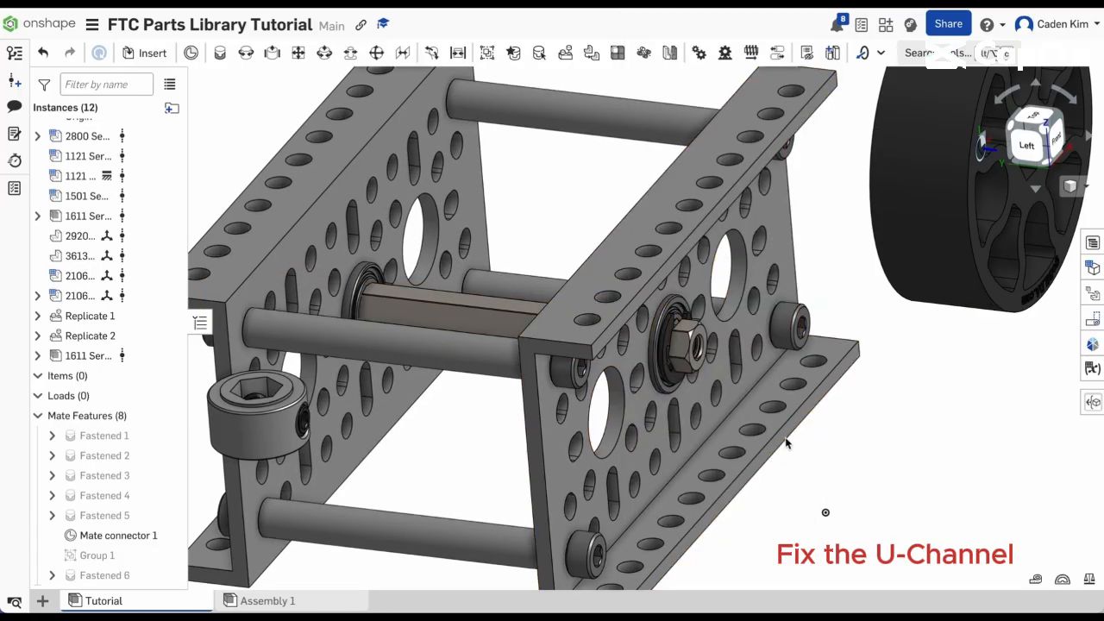
{"action": "scroll", "coordinate": [763, 426], "scroll_direction": "up", "scroll_amount": 3}
{"action": "scroll", "coordinate": [906, 436], "scroll_direction": "down", "scroll_amount": 3}
{"action": "scroll", "coordinate": [750, 383], "scroll_direction": "up", "scroll_amount": 3}
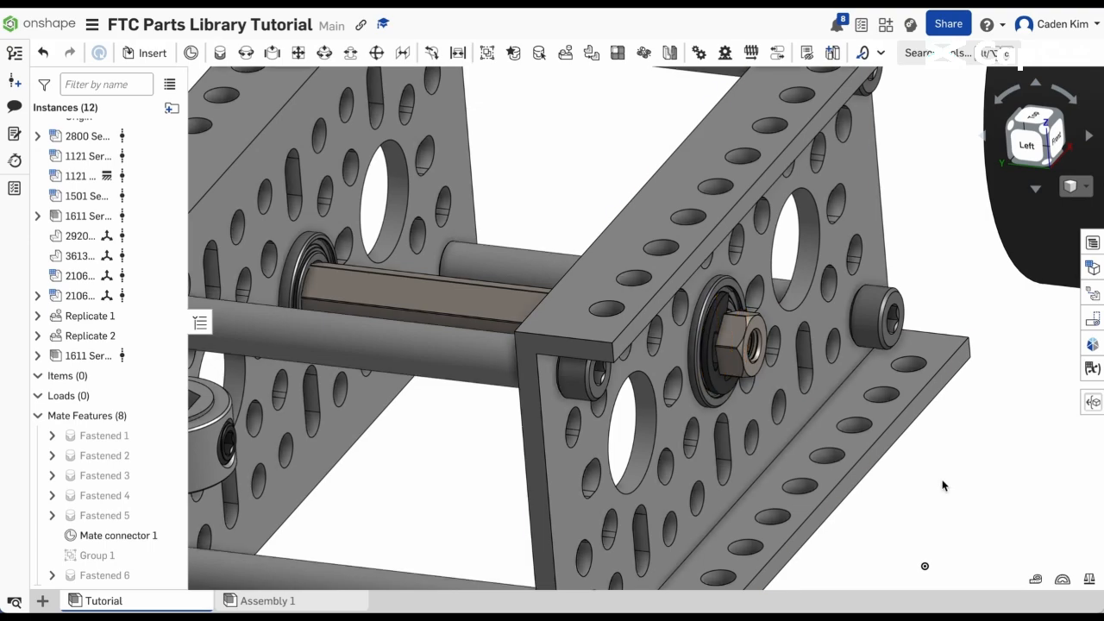
{"action": "scroll", "coordinate": [942, 486], "scroll_direction": "down", "scroll_amount": 3}
{"action": "scroll", "coordinate": [712, 316], "scroll_direction": "up", "scroll_amount": 5}
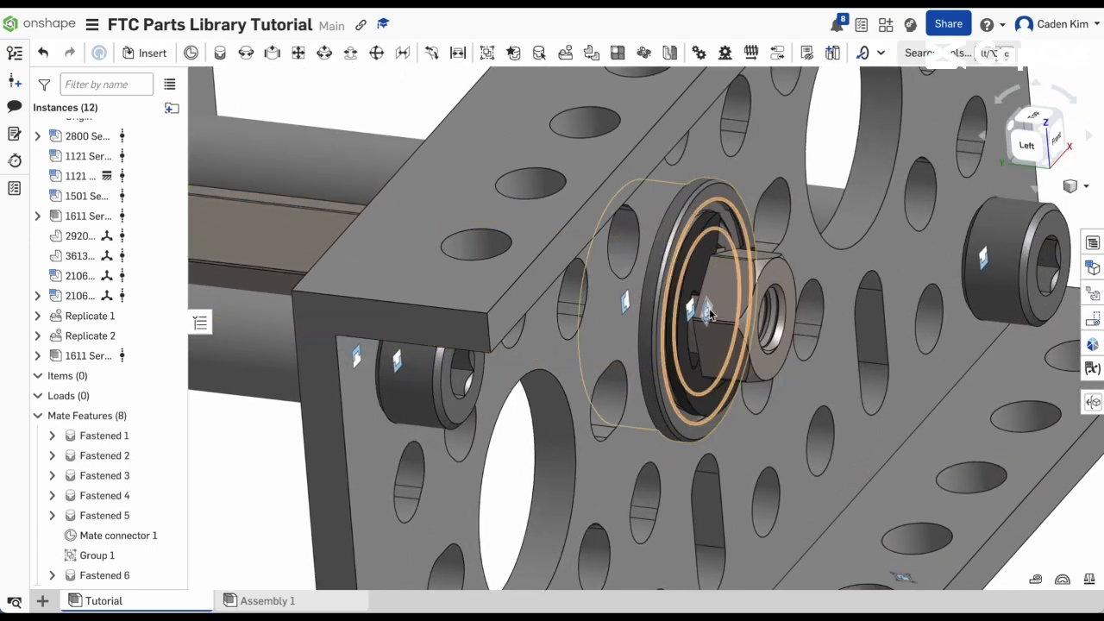
{"action": "scroll", "coordinate": [710, 313], "scroll_direction": "down", "scroll_amount": 4}
{"action": "scroll", "coordinate": [773, 470], "scroll_direction": "down", "scroll_amount": 3}
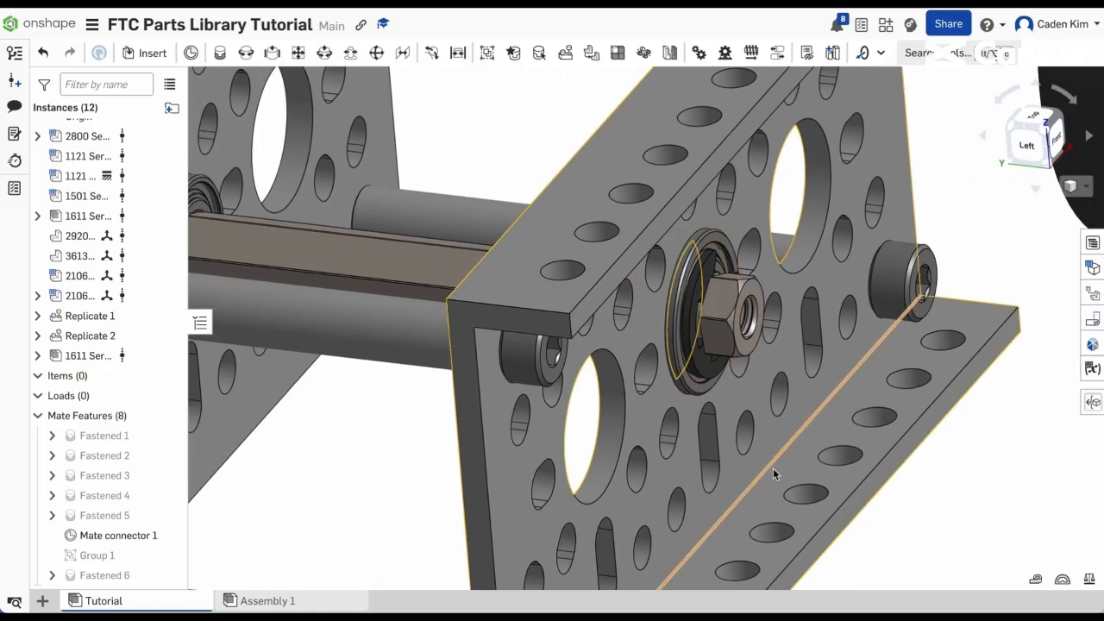
{"action": "scroll", "coordinate": [773, 472], "scroll_direction": "down", "scroll_amount": 2}
Step: Add a Fastened mate seating the shaft collar's raised face against the other bearing's inner race, and end the mate command
{"action": "right_click_drag", "start_coordinate": [650, 288], "coordinate": [864, 409]}
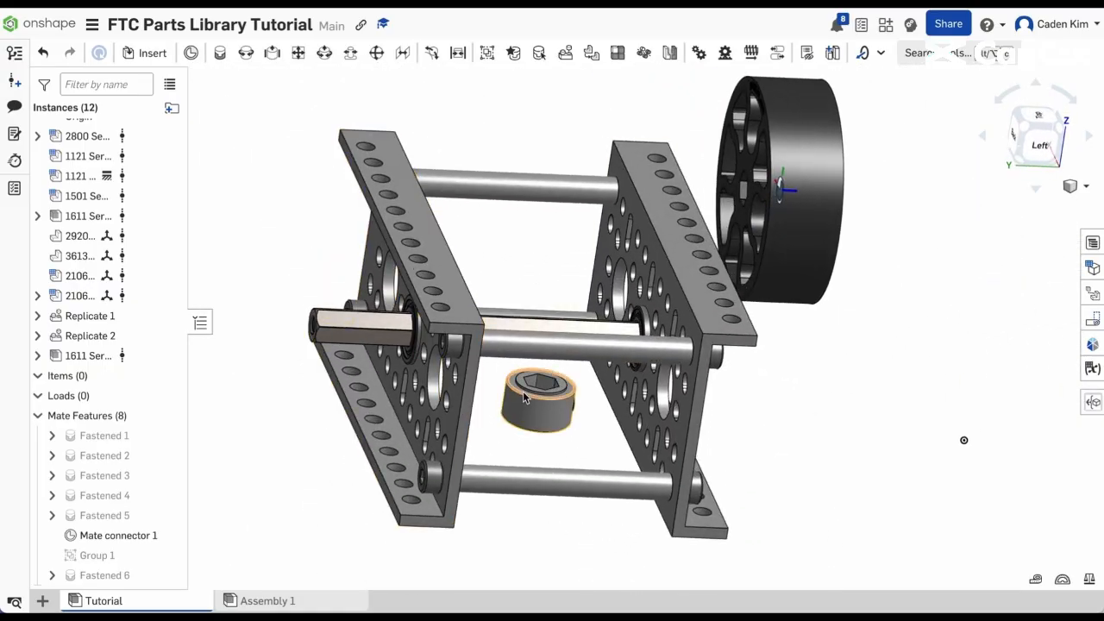
{"action": "scroll", "coordinate": [523, 395], "scroll_direction": "up", "scroll_amount": 6}
{"action": "key", "text": "m"}
{"action": "right_click_drag", "start_coordinate": [559, 429], "coordinate": [642, 384]}
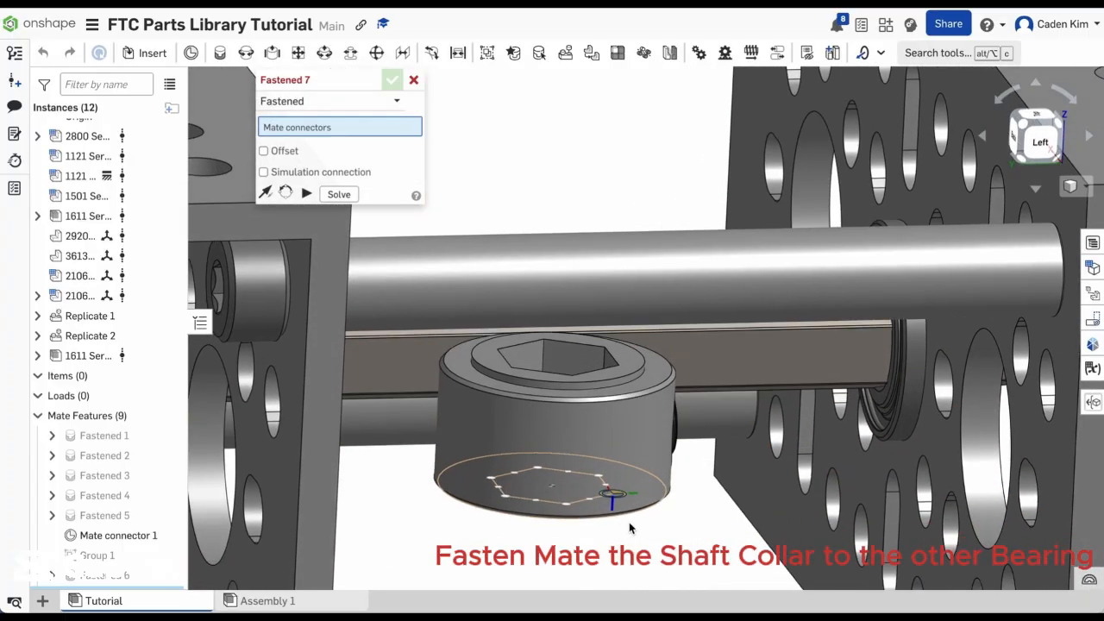
{"action": "left_click", "coordinate": [638, 376]}
{"action": "scroll", "coordinate": [639, 375], "scroll_direction": "down", "scroll_amount": 5}
{"action": "scroll", "coordinate": [517, 345], "scroll_direction": "up", "scroll_amount": 6}
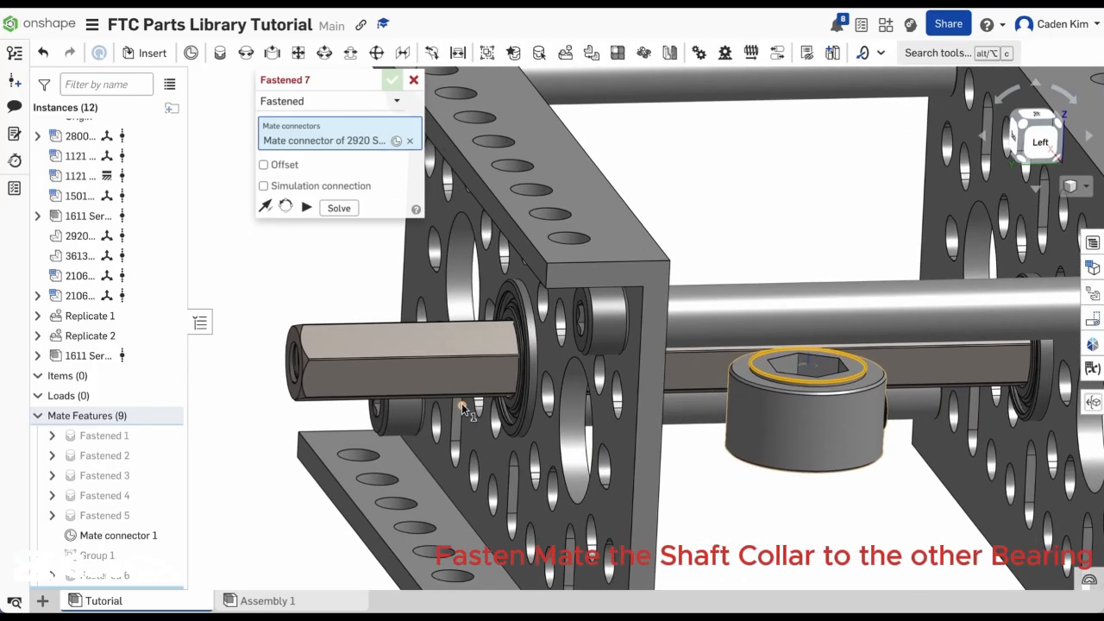
{"action": "scroll", "coordinate": [515, 328], "scroll_direction": "up", "scroll_amount": 3}
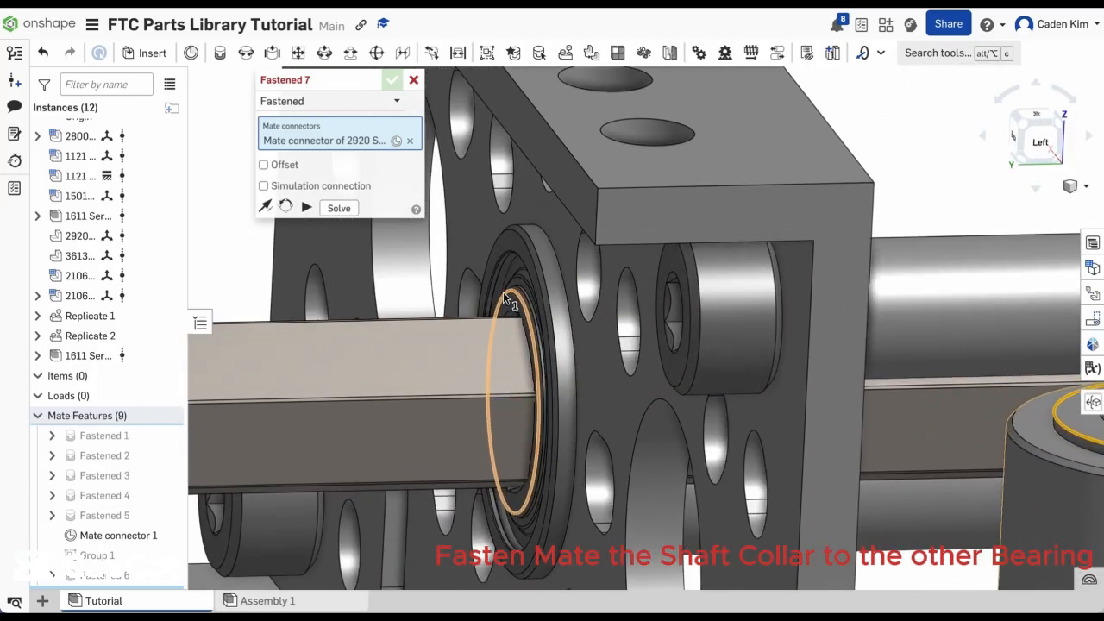
{"action": "left_click", "coordinate": [519, 298]}
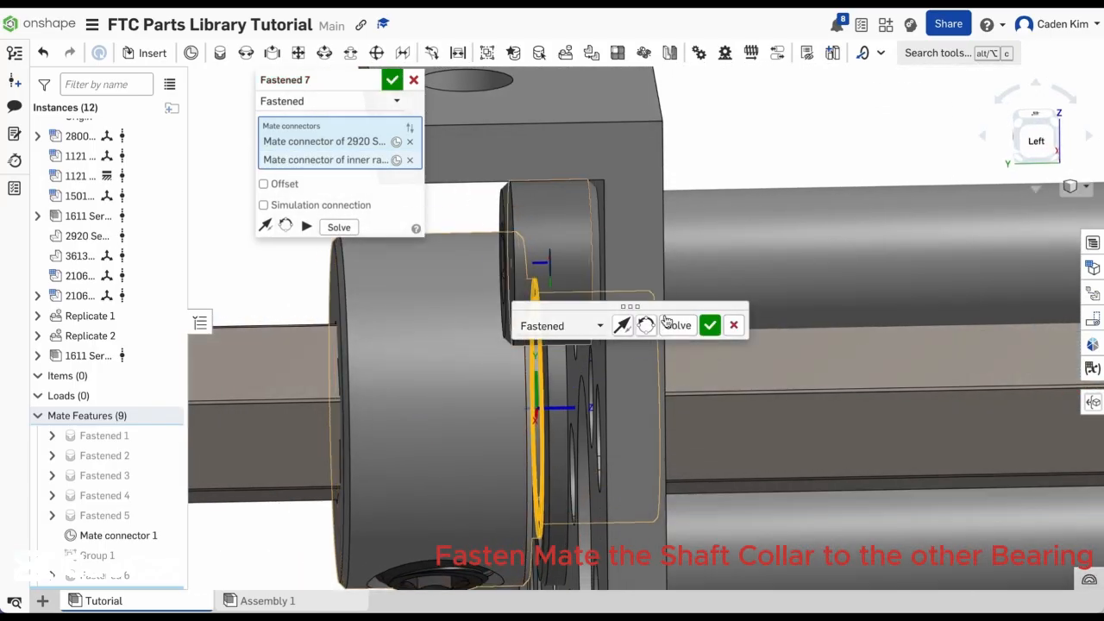
{"action": "left_click", "coordinate": [710, 329]}
{"action": "scroll", "coordinate": [676, 270], "scroll_direction": "down", "scroll_amount": 4}
{"action": "left_click", "coordinate": [414, 81]}
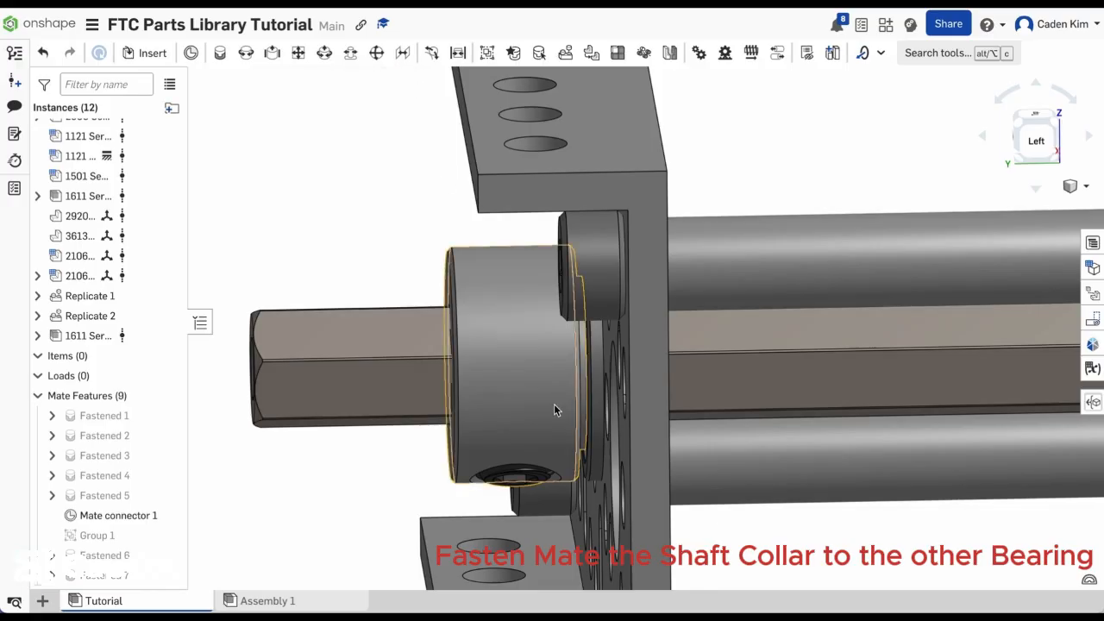
Step: Section the assembly through the shaft collar to examine its contact with the bearing, and remove the section view
{"action": "key", "text": "shift+x"}
{"action": "left_click", "coordinate": [532, 415]}
{"action": "scroll", "coordinate": [569, 297], "scroll_direction": "up", "scroll_amount": 2}
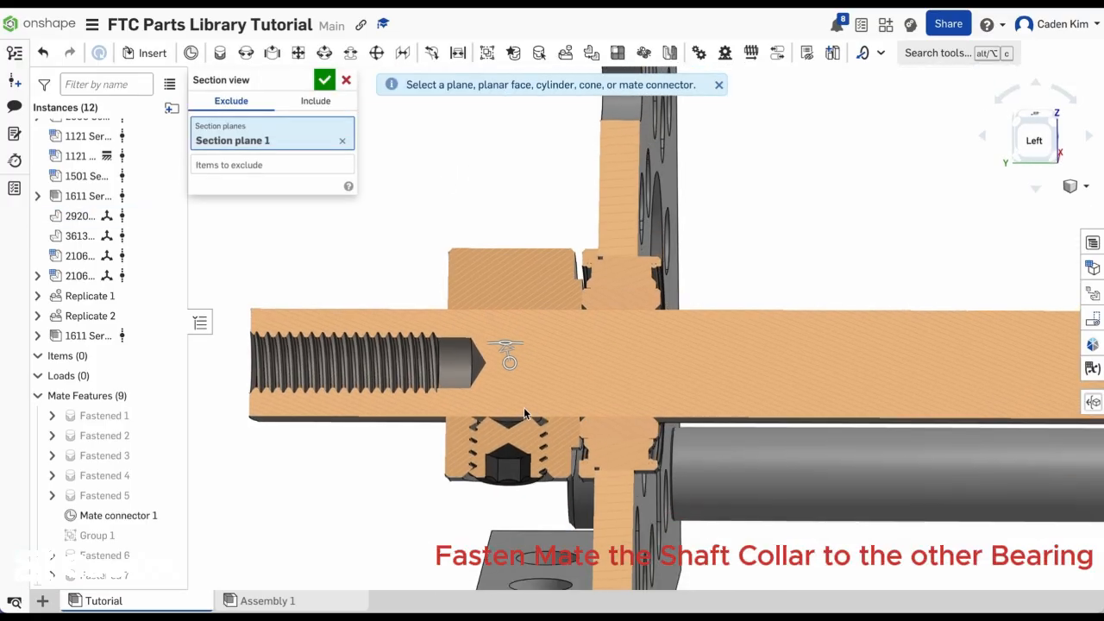
{"action": "scroll", "coordinate": [573, 293], "scroll_direction": "up", "scroll_amount": 2}
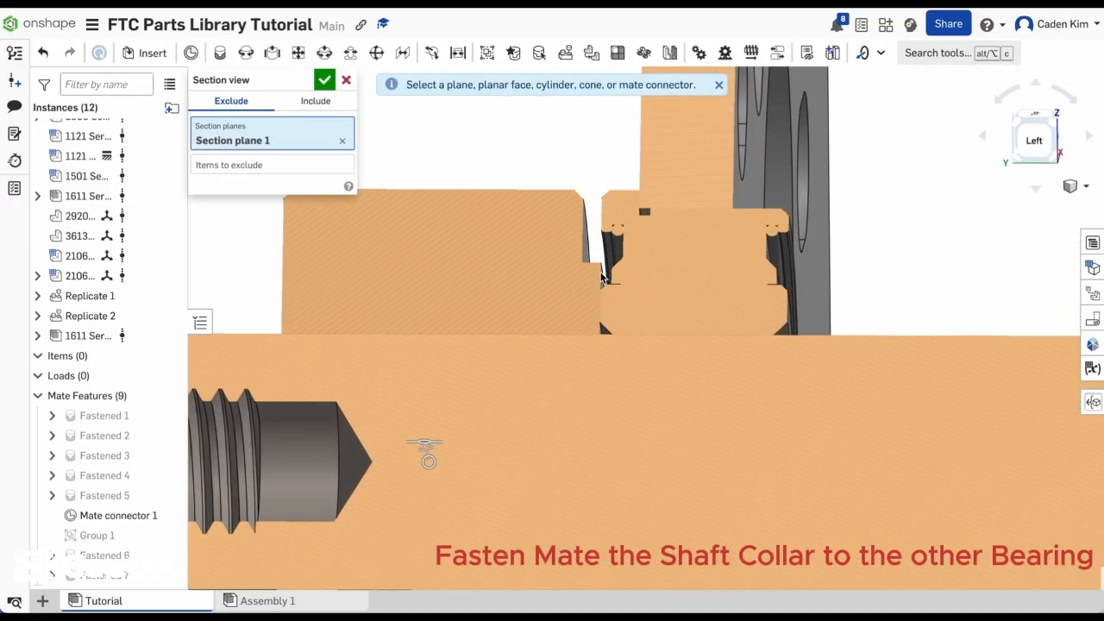
{"action": "scroll", "coordinate": [591, 284], "scroll_direction": "down", "scroll_amount": 3}
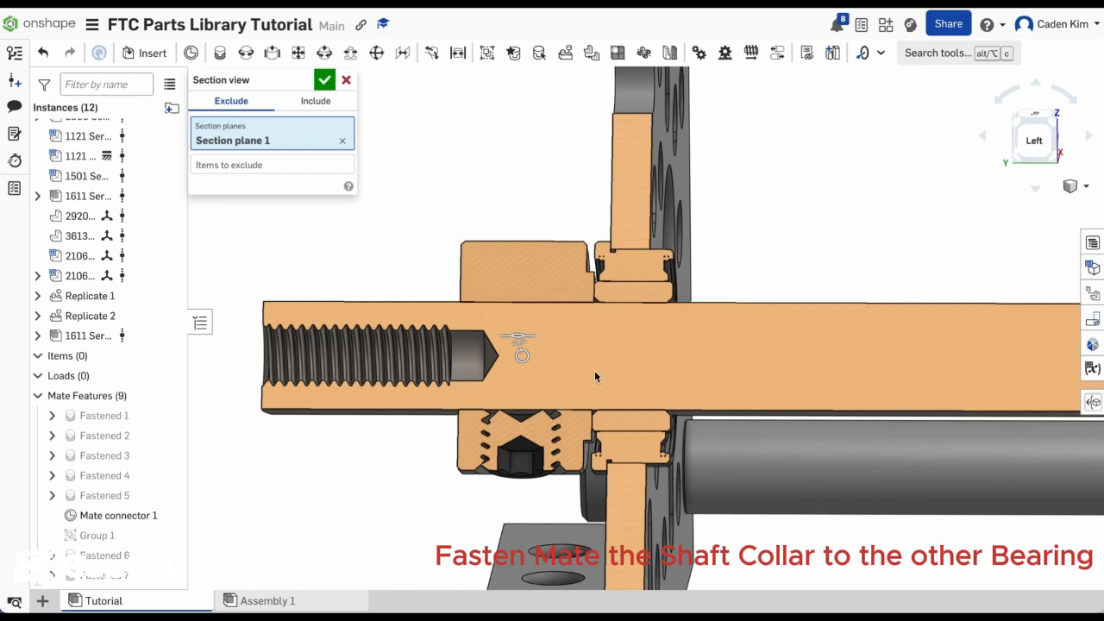
{"action": "left_click", "coordinate": [326, 84]}
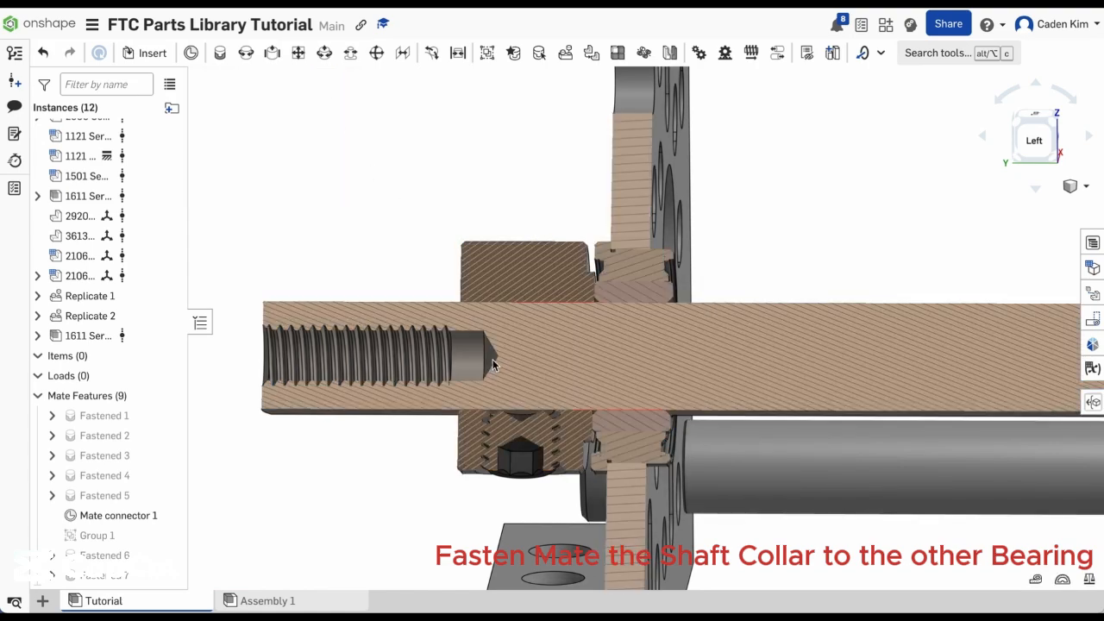
{"action": "scroll", "coordinate": [493, 360], "scroll_direction": "down", "scroll_amount": 3}
{"action": "right_click_drag", "start_coordinate": [492, 361], "coordinate": [498, 379]}
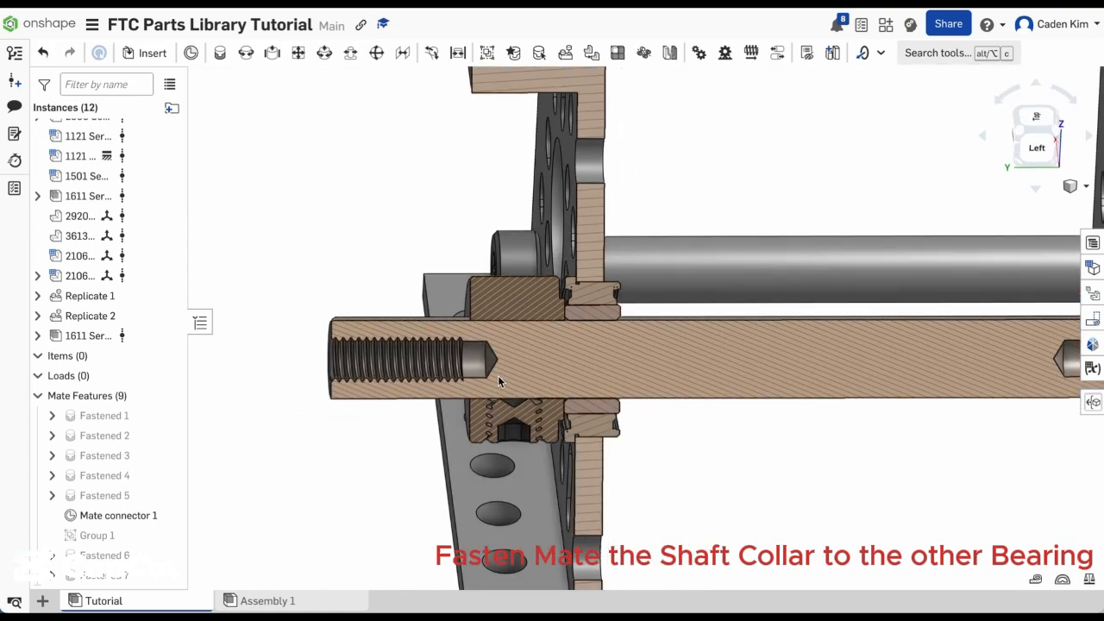
{"action": "key", "text": "shift+x"}
Step: Inspect the shaft collar, both bearing sides and the unmated wheel around the assembly
{"action": "scroll", "coordinate": [562, 362], "scroll_direction": "down", "scroll_amount": 3}
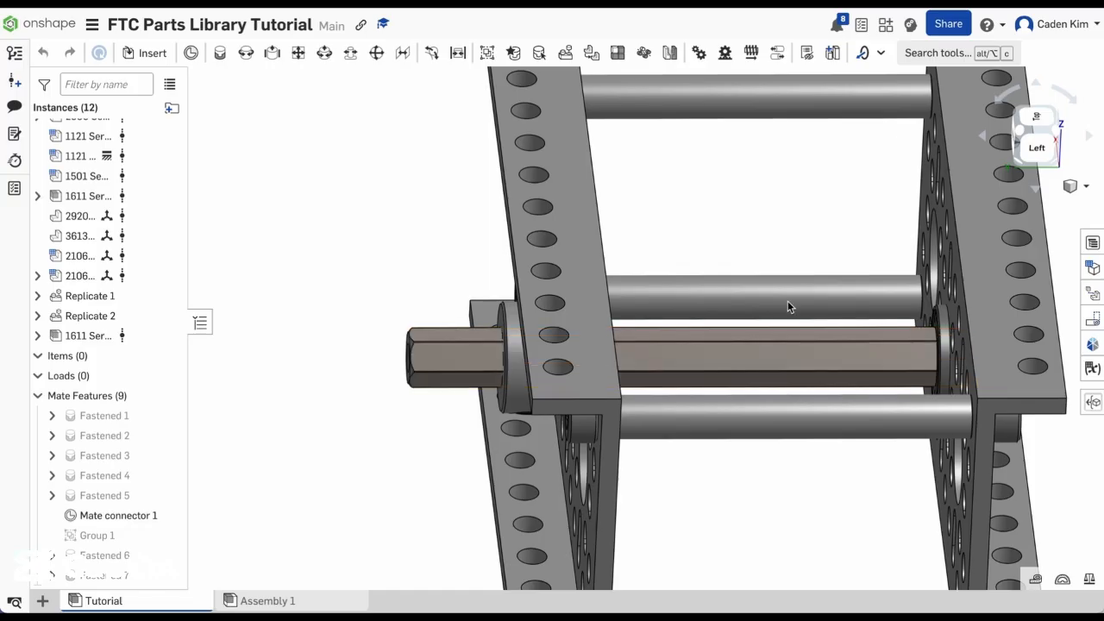
{"action": "right_click_drag", "start_coordinate": [491, 457], "coordinate": [556, 301]}
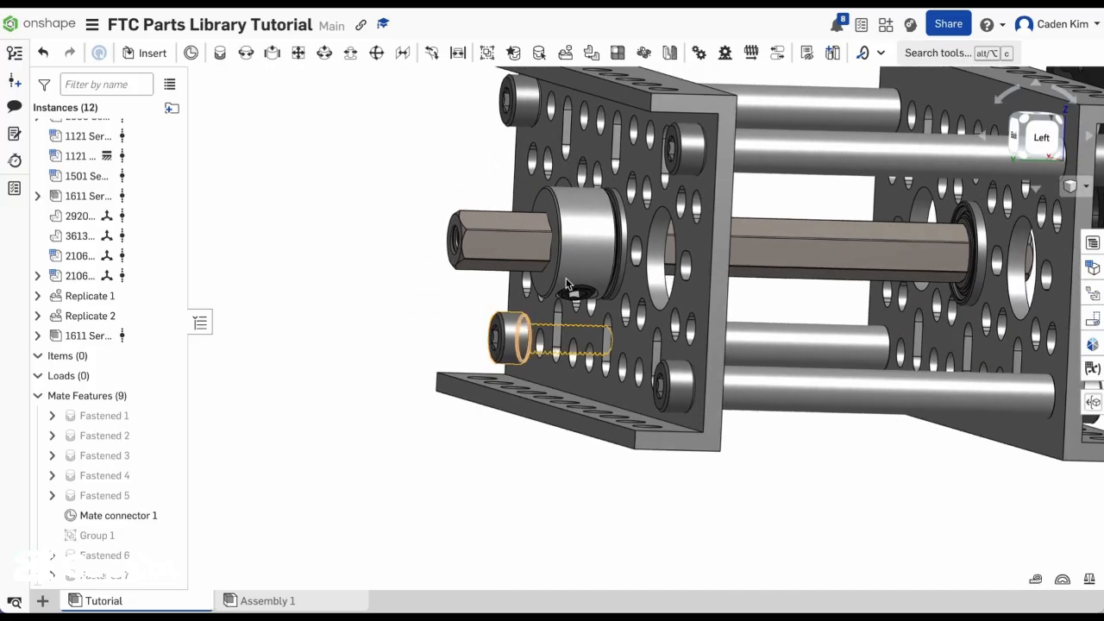
{"action": "scroll", "coordinate": [362, 515], "scroll_direction": "down", "scroll_amount": 3}
{"action": "scroll", "coordinate": [738, 446], "scroll_direction": "down", "scroll_amount": 3}
{"action": "scroll", "coordinate": [977, 311], "scroll_direction": "up", "scroll_amount": 3}
{"action": "right_click_drag", "start_coordinate": [975, 311], "coordinate": [905, 301]}
{"action": "scroll", "coordinate": [790, 340], "scroll_direction": "down", "scroll_amount": 3}
{"action": "scroll", "coordinate": [946, 333], "scroll_direction": "up", "scroll_amount": 5}
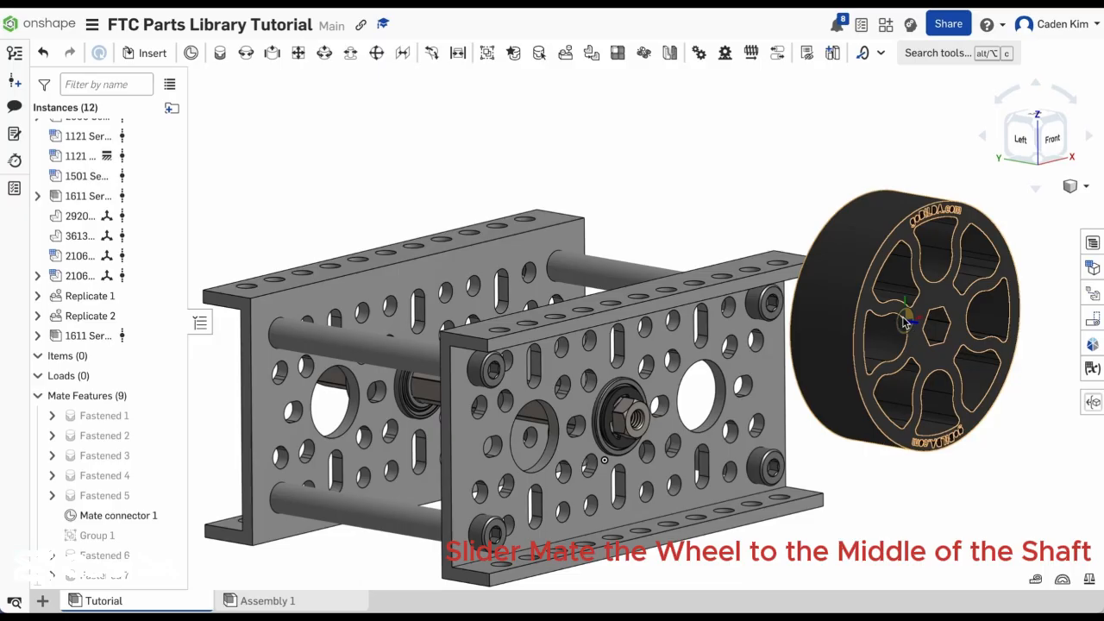
{"action": "scroll", "coordinate": [905, 323], "scroll_direction": "down", "scroll_amount": 3}
Step: Add a Slider mate from the wheel's centre mate connector to the REX shaft's end on the E-clip side, and end the command
{"action": "right_click_drag", "start_coordinate": [906, 323], "coordinate": [900, 352]}
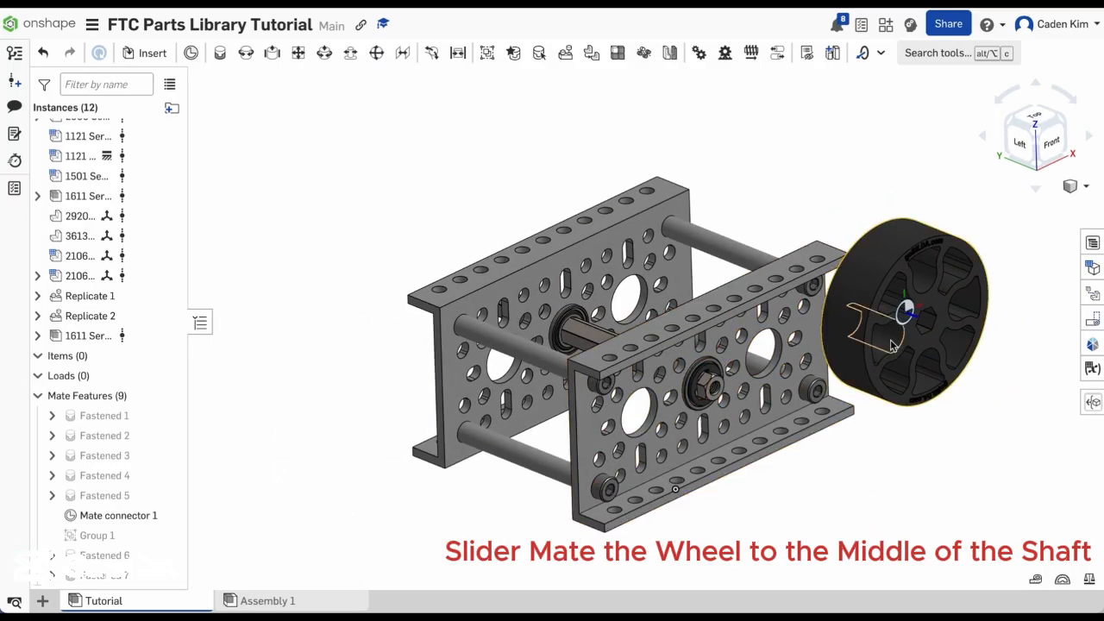
{"action": "scroll", "coordinate": [929, 347], "scroll_direction": "up", "scroll_amount": 2}
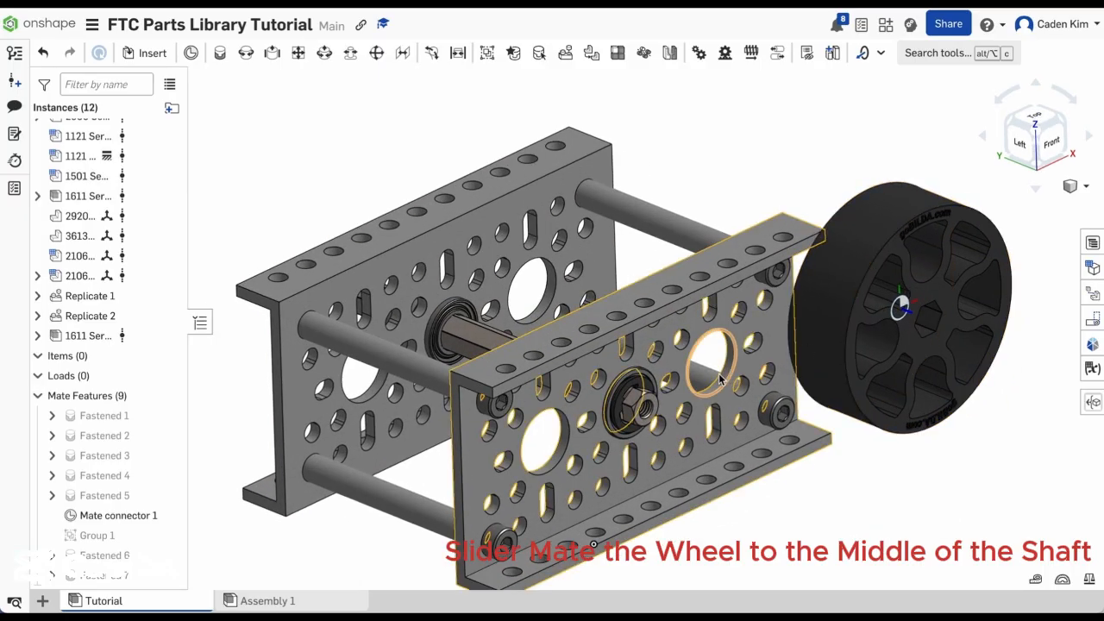
{"action": "left_click", "coordinate": [971, 58]}
{"action": "type", "text": "sli"}
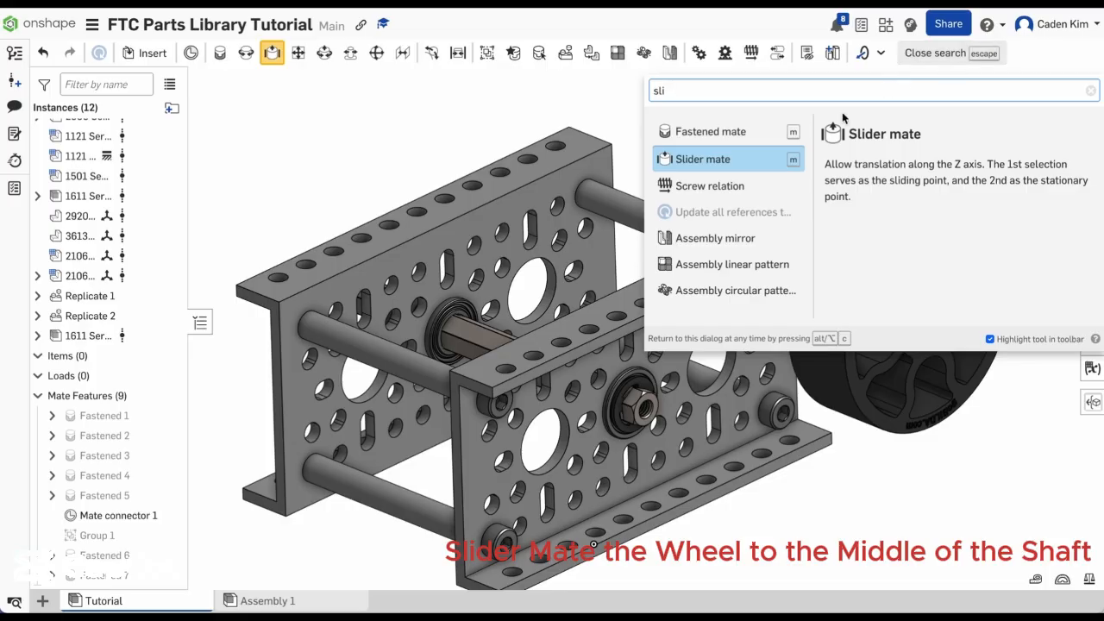
{"action": "left_click", "coordinate": [768, 156]}
{"action": "scroll", "coordinate": [878, 298], "scroll_direction": "up", "scroll_amount": 3}
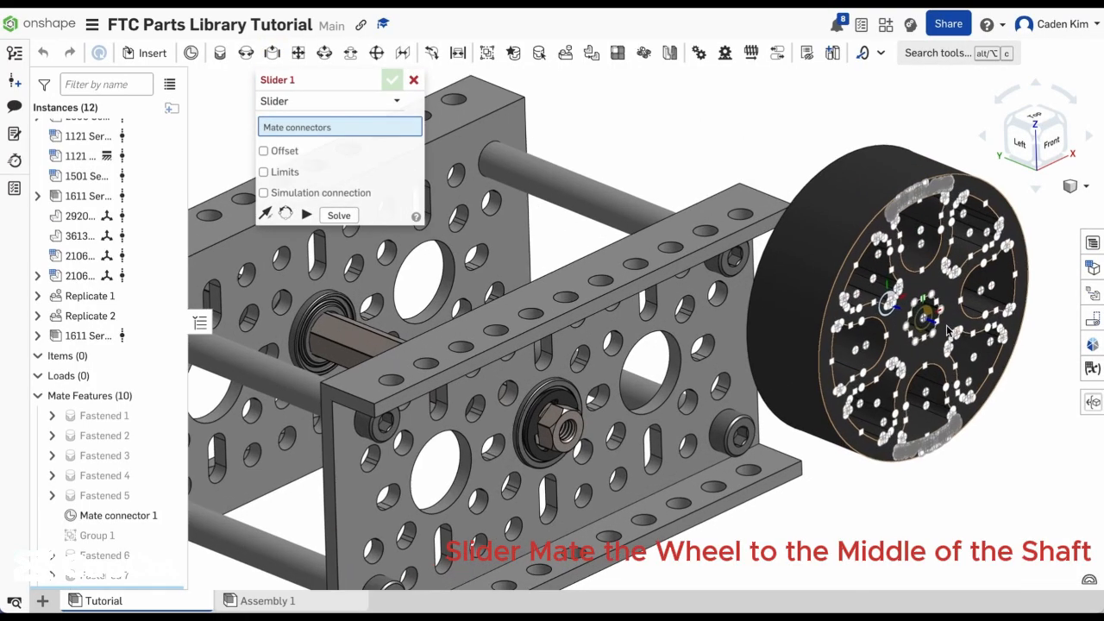
{"action": "left_click", "coordinate": [878, 298]}
{"action": "scroll", "coordinate": [878, 298], "scroll_direction": "down", "scroll_amount": 3}
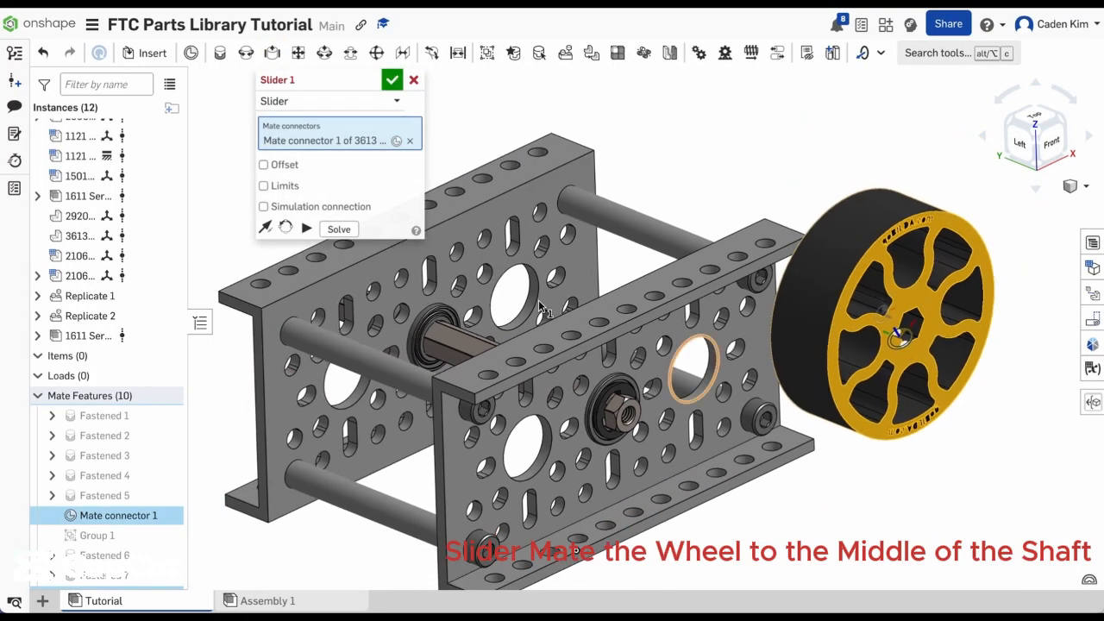
{"action": "scroll", "coordinate": [609, 419], "scroll_direction": "up", "scroll_amount": 5}
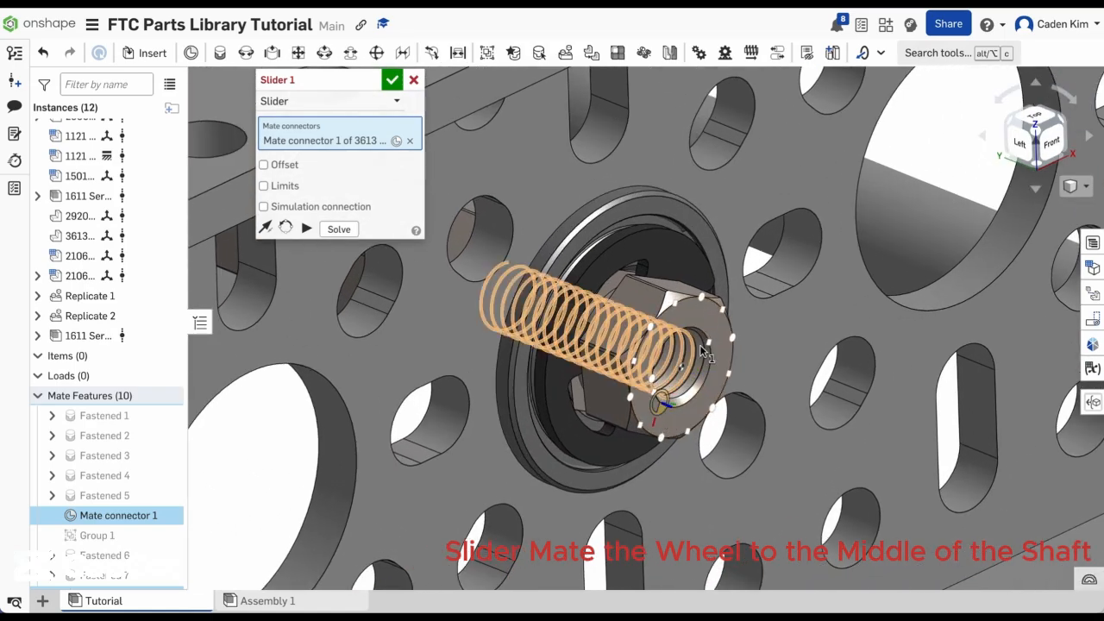
{"action": "left_click", "coordinate": [683, 366]}
{"action": "scroll", "coordinate": [683, 364], "scroll_direction": "down", "scroll_amount": 5}
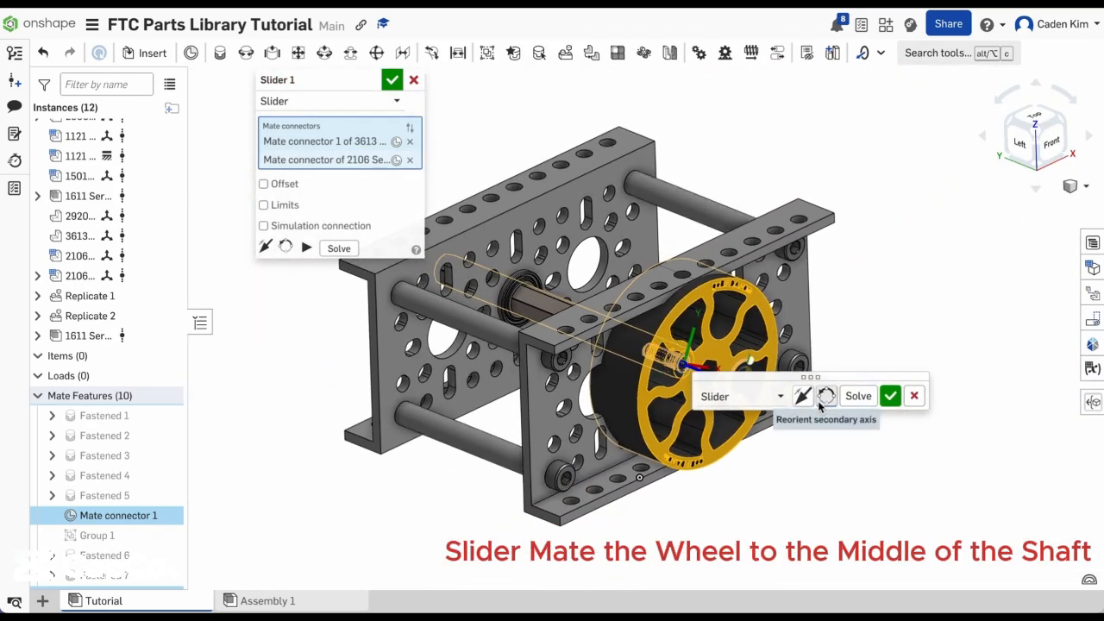
{"action": "left_click", "coordinate": [888, 398]}
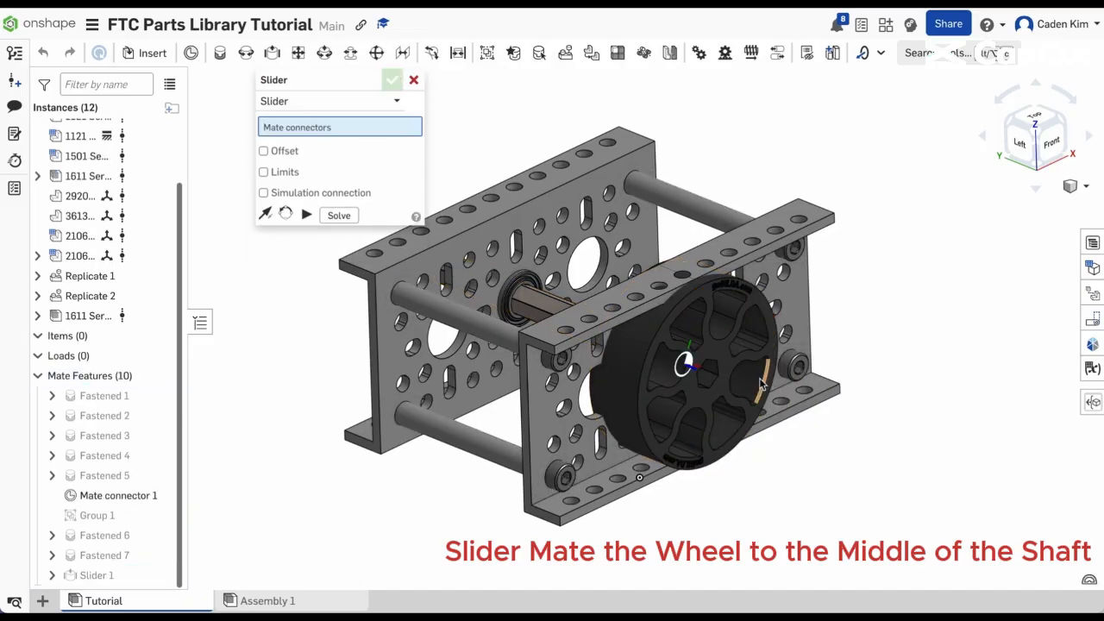
{"action": "left_click", "coordinate": [413, 82]}
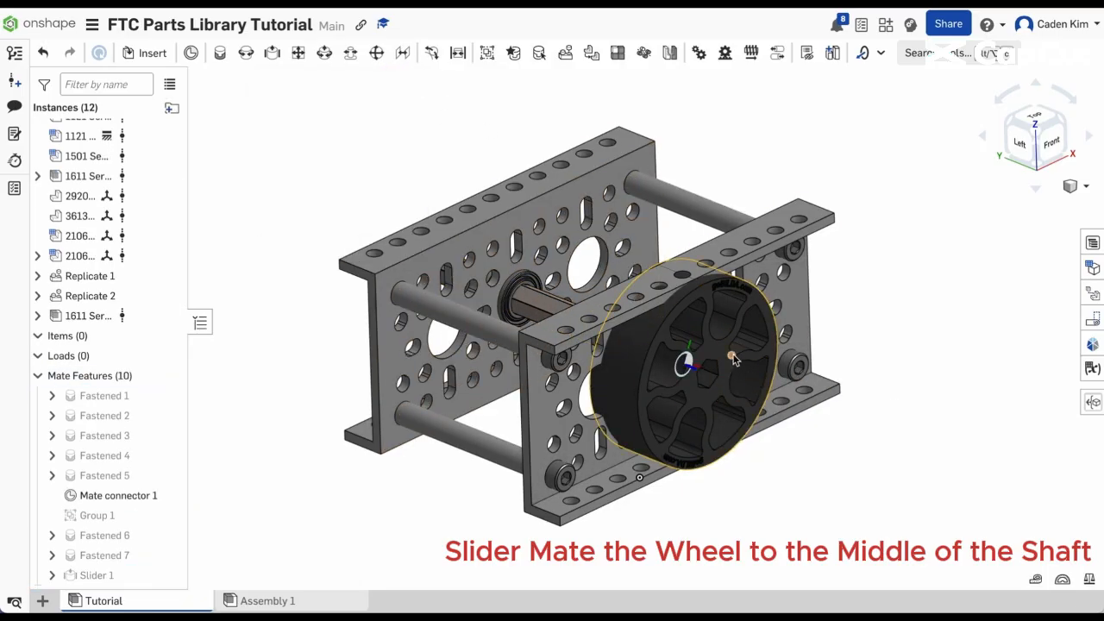
Step: Slide the wheel along the REX shaft into the space between the two U-channels
{"action": "left_click_drag", "start_coordinate": [609, 299], "coordinate": [592, 283]}
{"action": "scroll", "coordinate": [774, 505], "scroll_direction": "down", "scroll_amount": 3}
{"action": "scroll", "coordinate": [657, 352], "scroll_direction": "up", "scroll_amount": 3}
{"action": "right_click_drag", "start_coordinate": [657, 352], "coordinate": [655, 371]}
{"action": "scroll", "coordinate": [631, 378], "scroll_direction": "up", "scroll_amount": 5}
{"action": "scroll", "coordinate": [597, 313], "scroll_direction": "down", "scroll_amount": 5}
{"action": "mouse_move", "coordinate": [597, 313]}
{"action": "right_mouse_down"}
{"action": "mouse_move", "coordinate": [607, 303]}
{"action": "mouse_move", "coordinate": [600, 310]}
{"action": "right_mouse_up"}
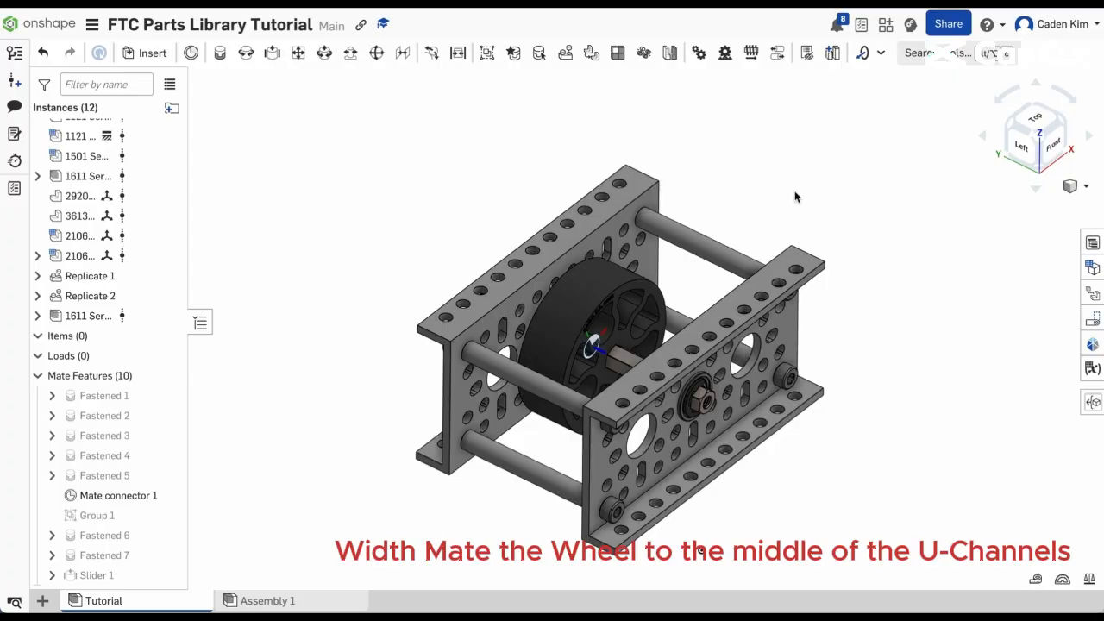
{"action": "right_click_drag", "start_coordinate": [795, 196], "coordinate": [827, 224]}
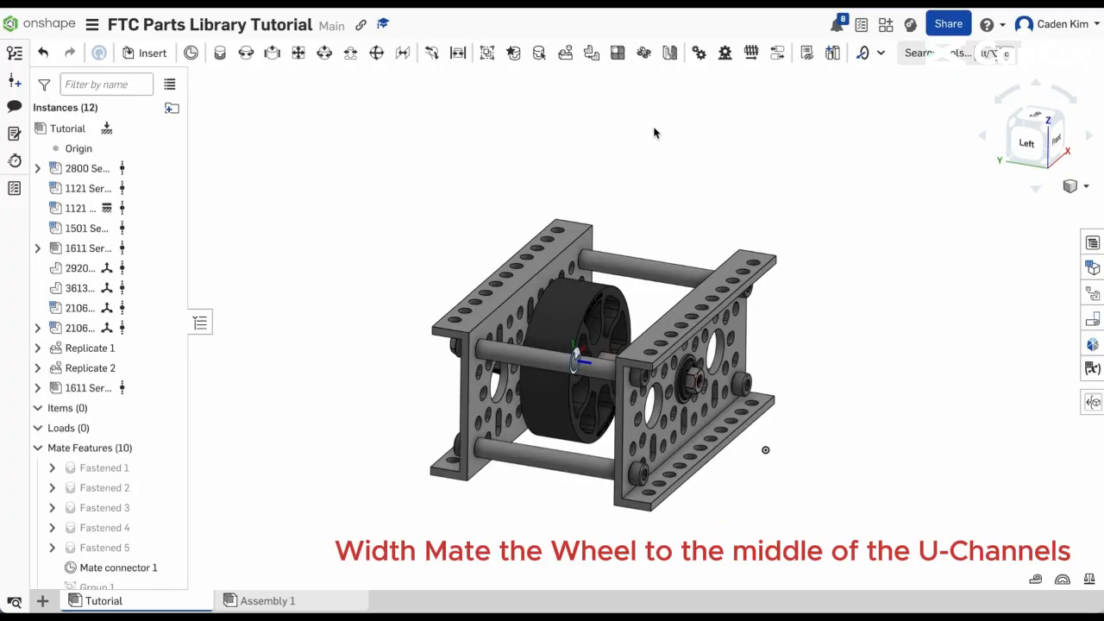
Step: Start a Width mate and pick mate connectors on the wheel's two opposite side faces as the tab references
{"action": "left_click", "coordinate": [459, 53]}
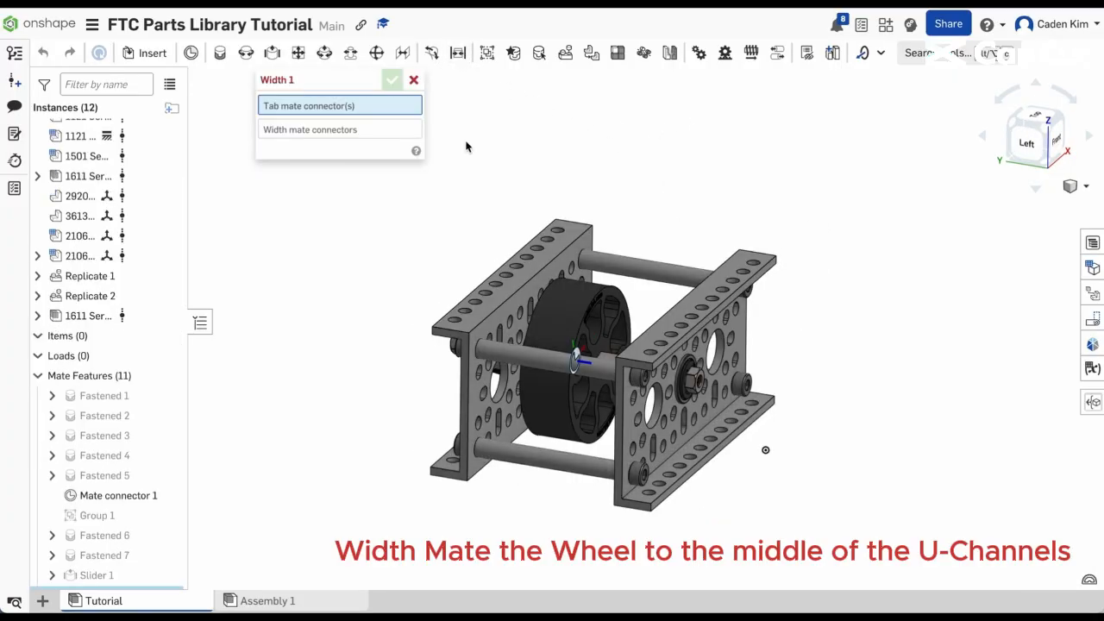
{"action": "scroll", "coordinate": [595, 313], "scroll_direction": "up", "scroll_amount": 5}
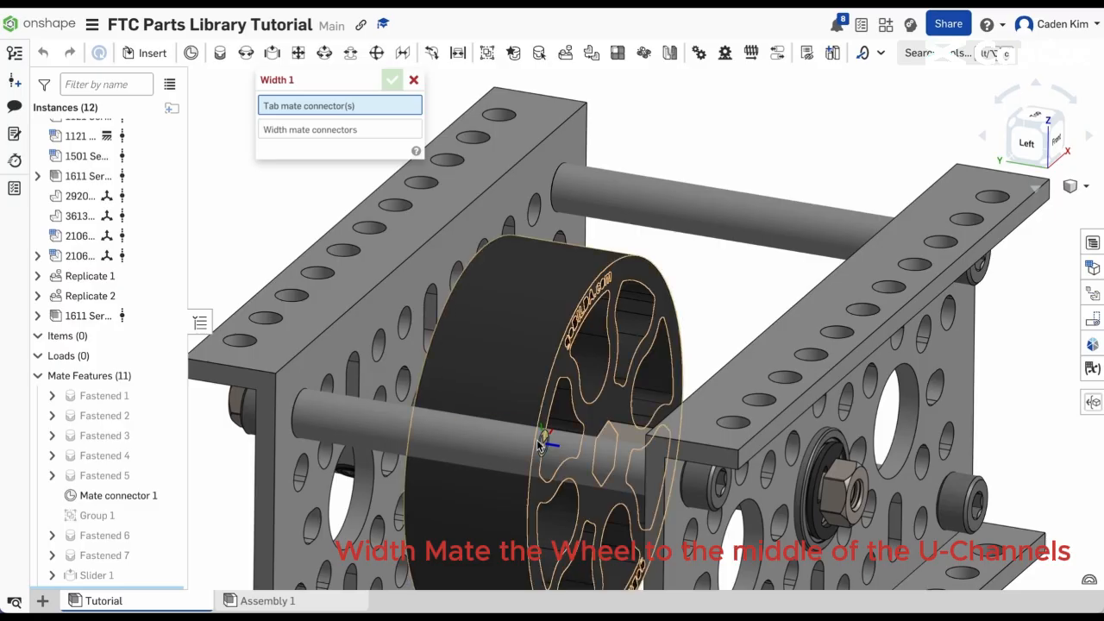
{"action": "scroll", "coordinate": [545, 445], "scroll_direction": "down", "scroll_amount": 3}
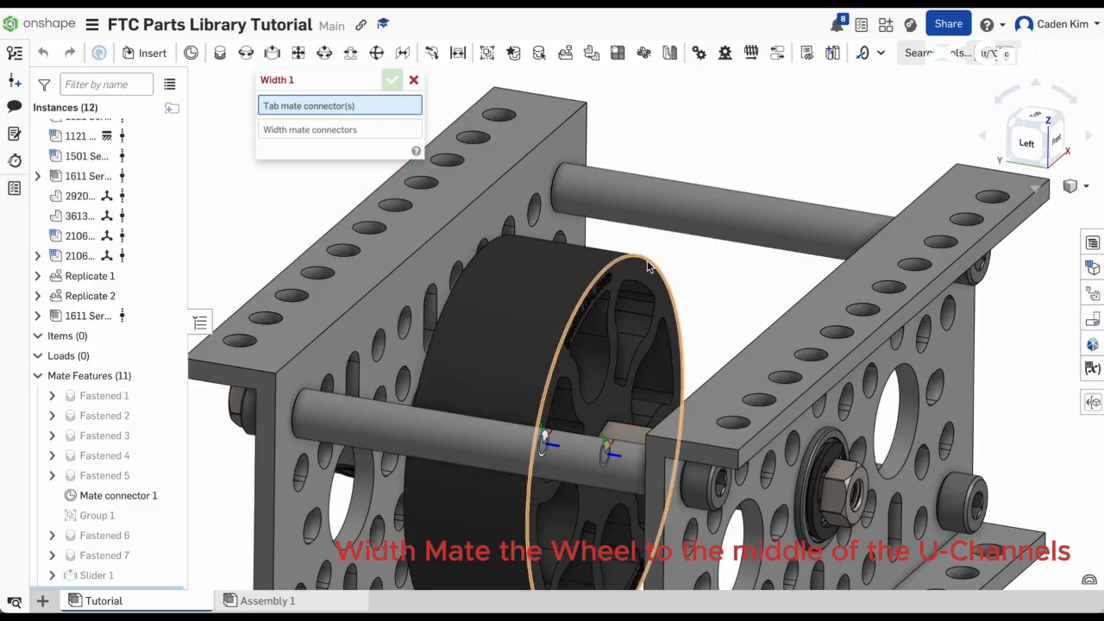
{"action": "left_click", "coordinate": [576, 388]}
{"action": "right_click_drag", "start_coordinate": [620, 309], "coordinate": [434, 213]}
{"action": "left_click", "coordinate": [490, 225]}
Step: Set the inner faces of the two U-channels as the width references and accept the Width mate to centre the wheel
{"action": "left_click", "coordinate": [370, 166]}
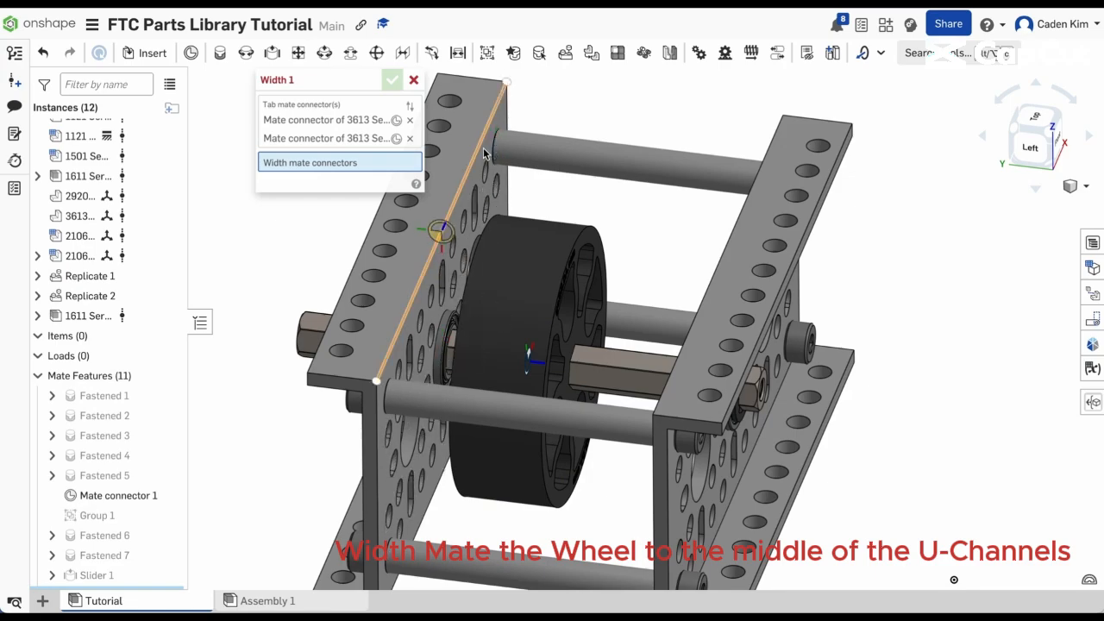
{"action": "left_click", "coordinate": [442, 356]}
{"action": "right_click_drag", "start_coordinate": [441, 356], "coordinate": [427, 355]}
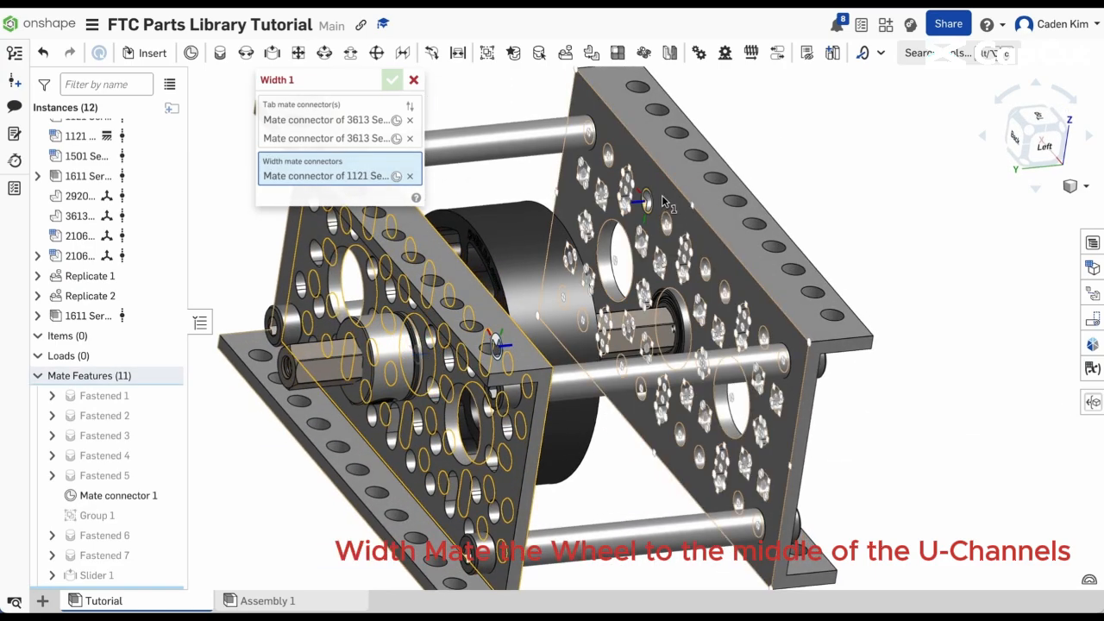
{"action": "left_click", "coordinate": [672, 332]}
{"action": "right_click_drag", "start_coordinate": [668, 327], "coordinate": [565, 289]}
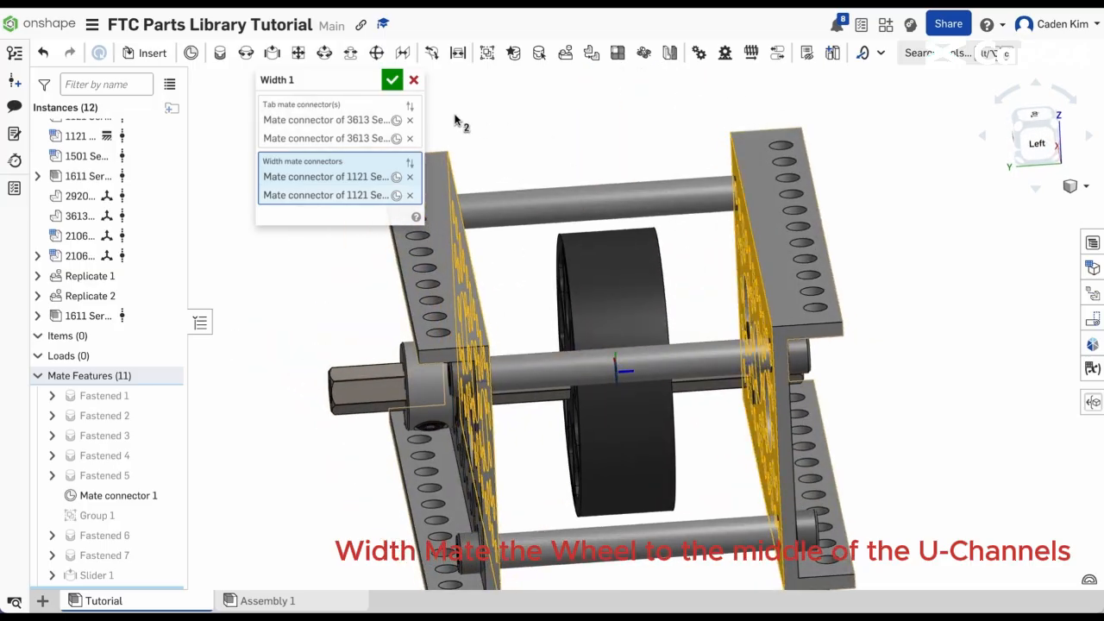
{"action": "left_click", "coordinate": [392, 80]}
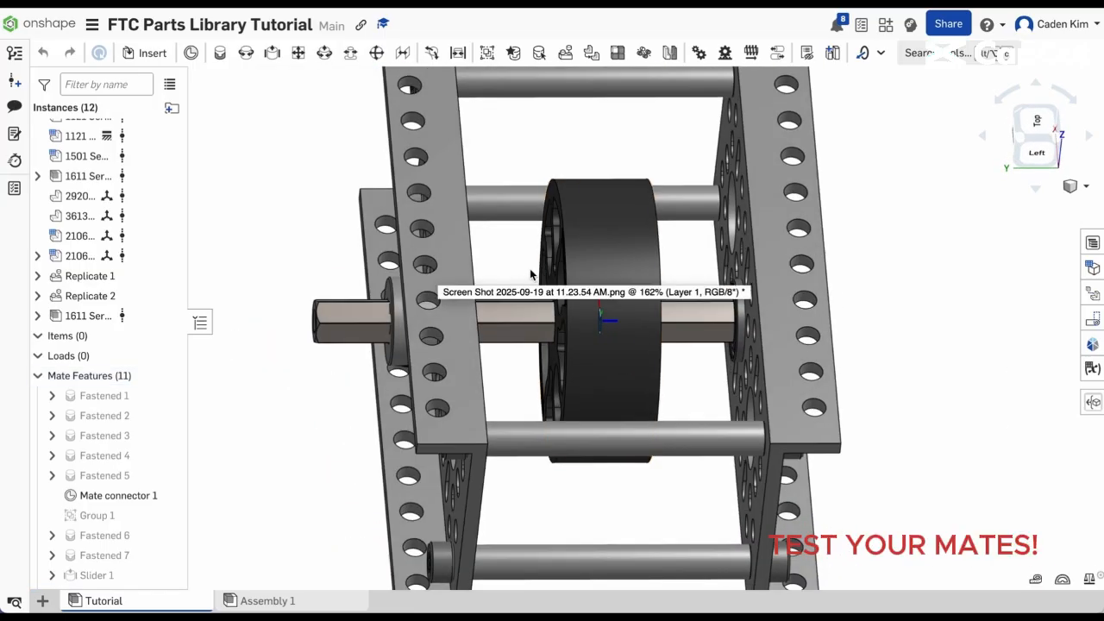
Step: Test the mates by rotating the wheel on the REX shaft and viewing the assembly from another angle
{"action": "left_click_drag", "start_coordinate": [628, 346], "coordinate": [612, 243]}
{"action": "right_click_drag", "start_coordinate": [1027, 382], "coordinate": [799, 382]}
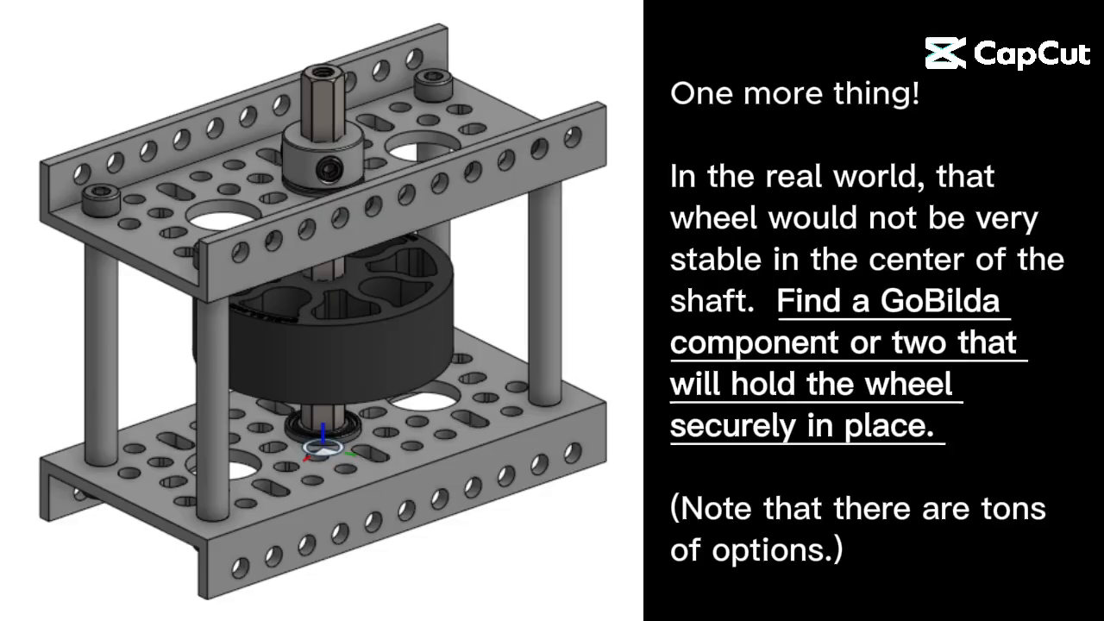